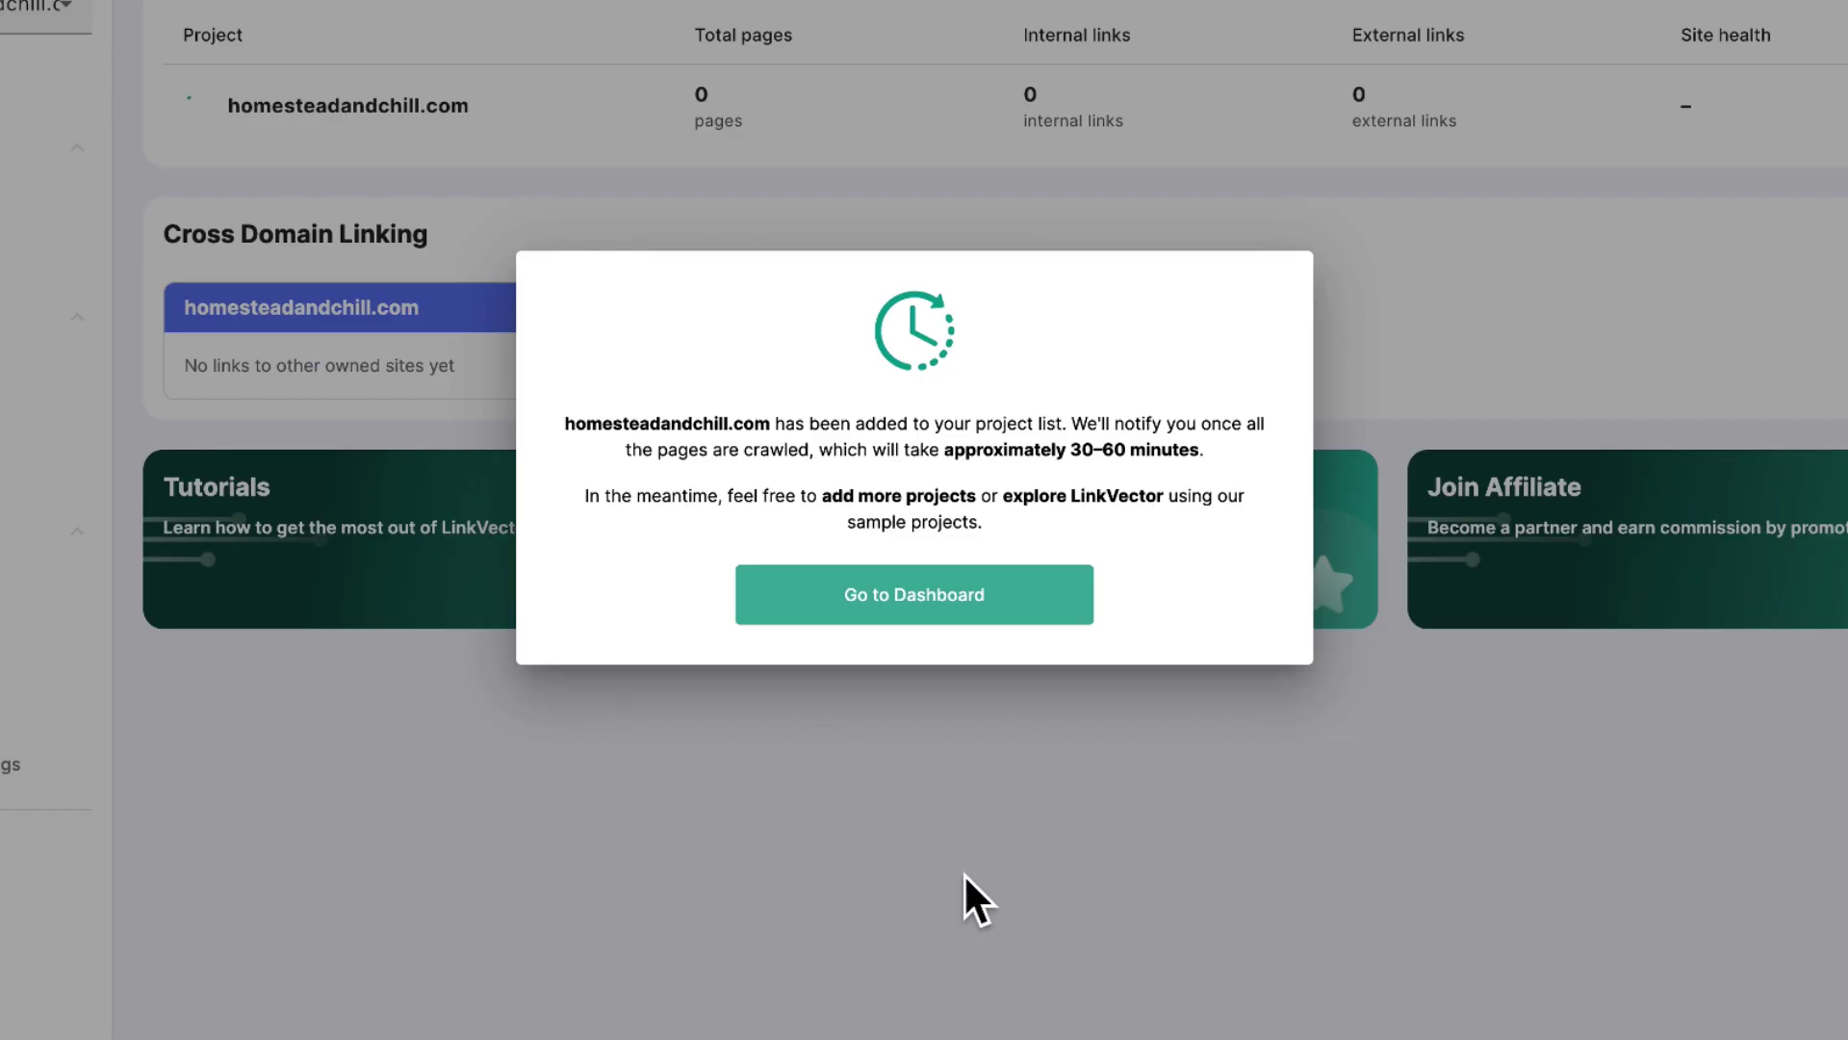
click(925, 595)
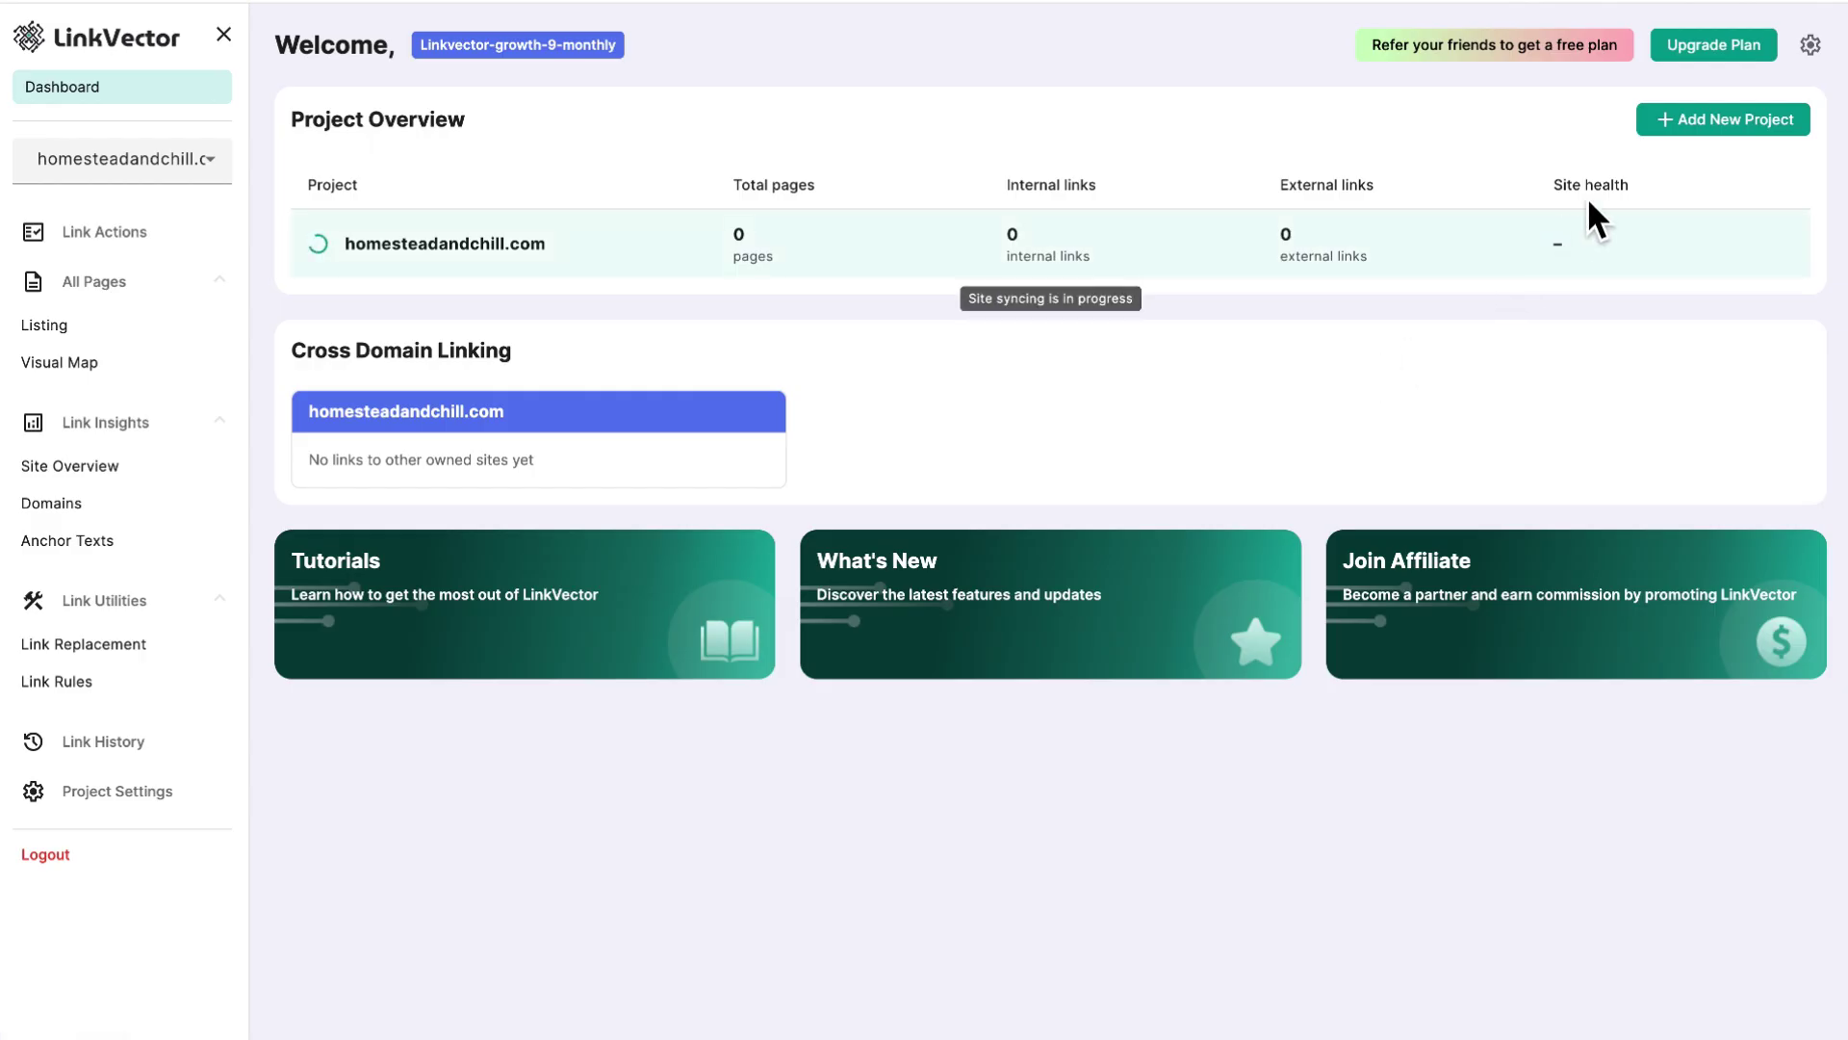
click(1723, 137)
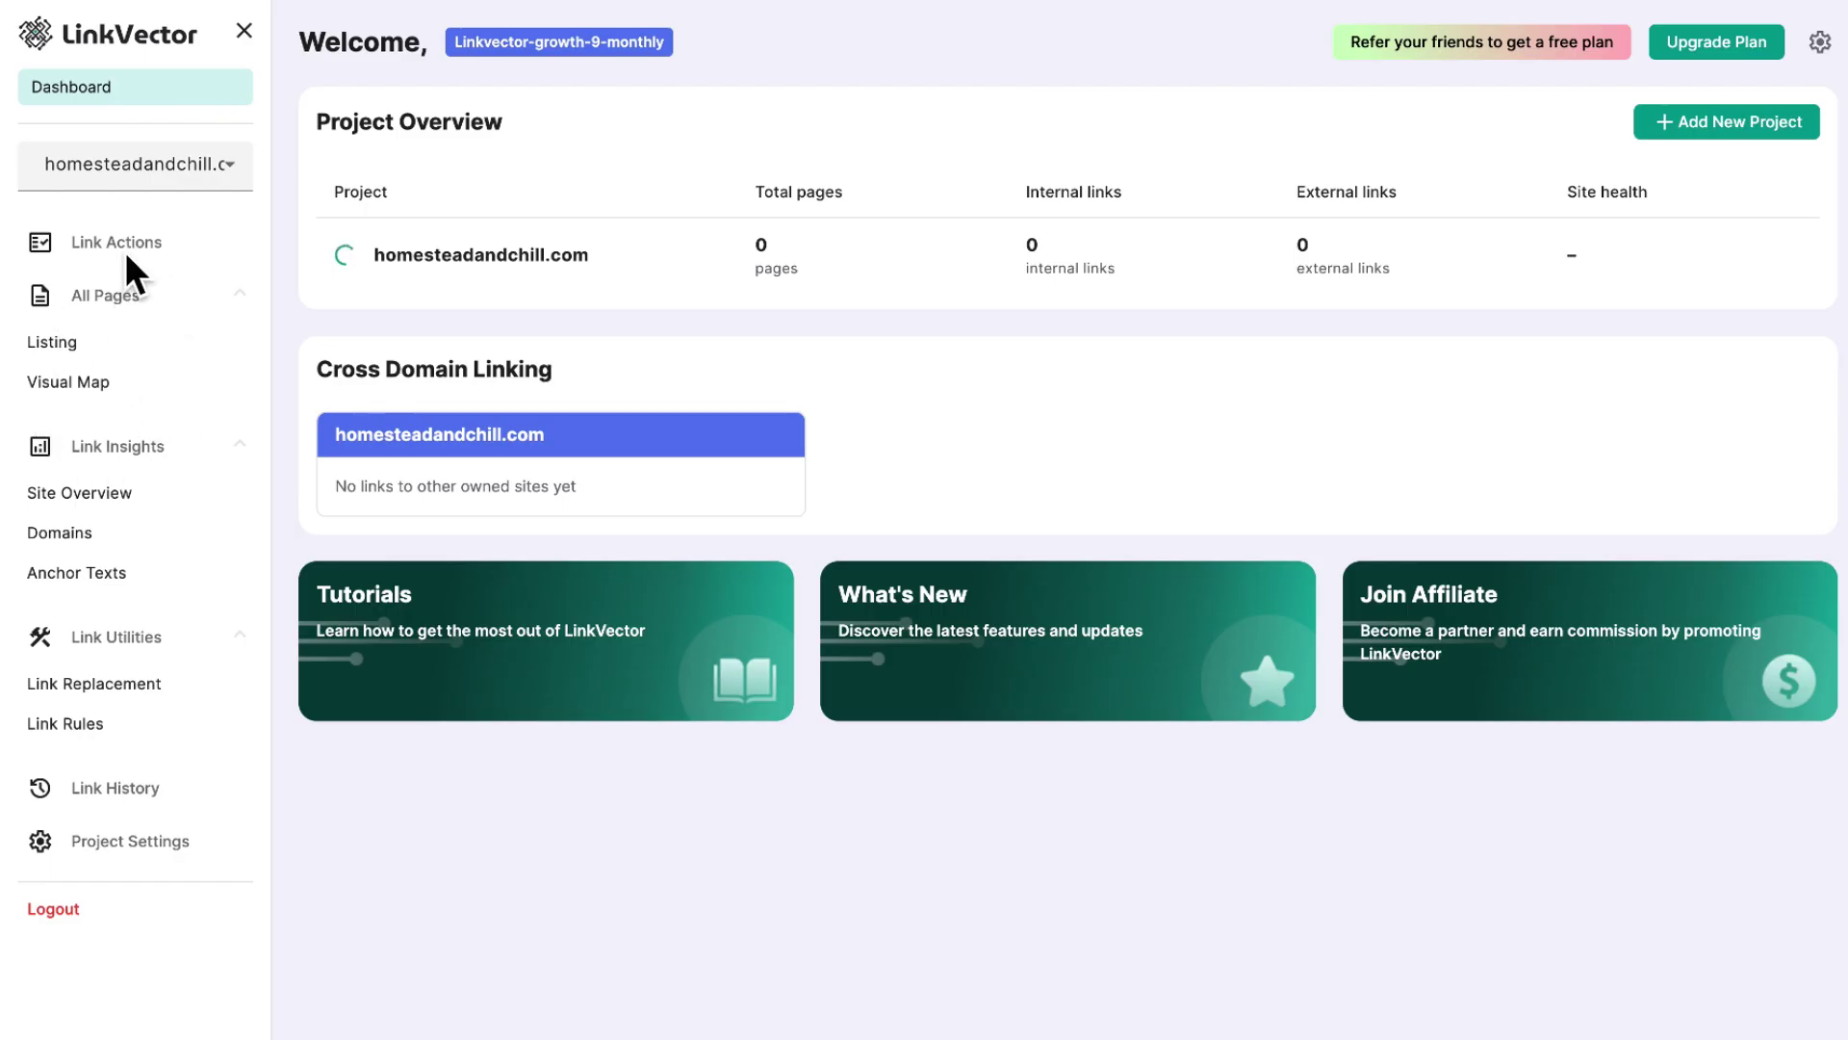
click(227, 169)
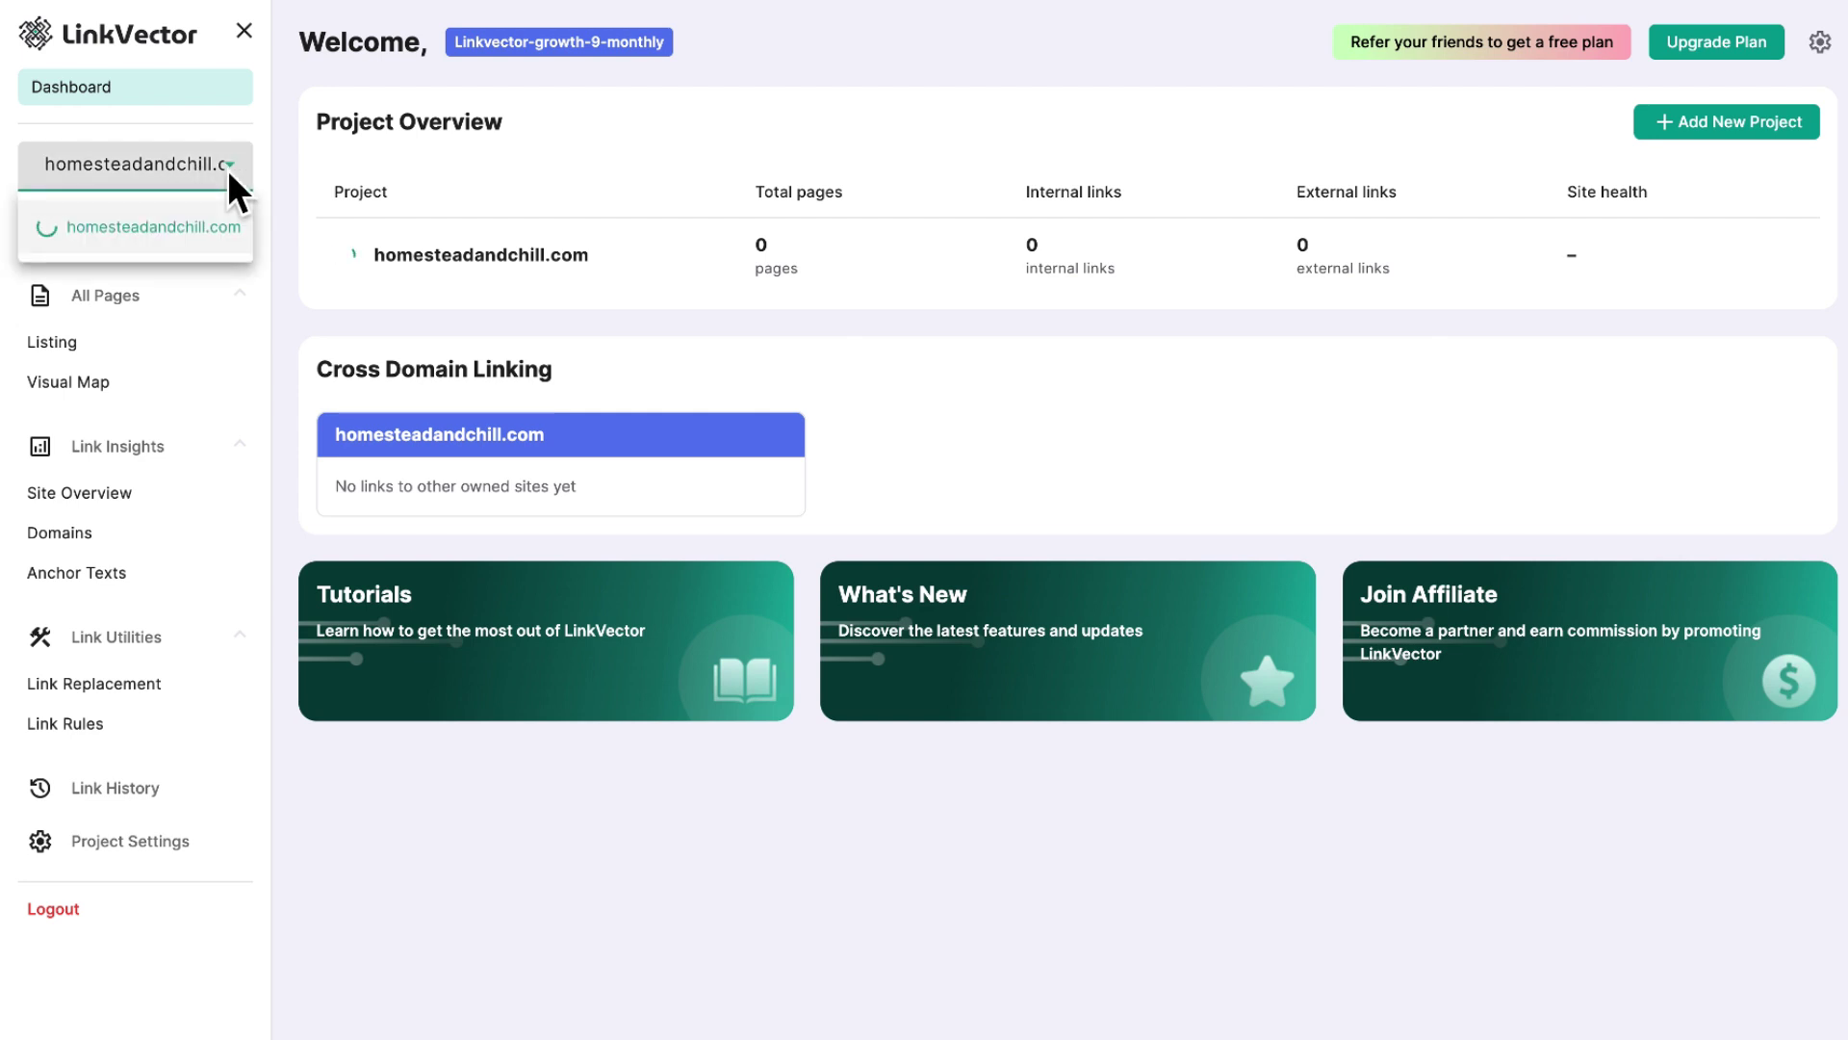
click(227, 170)
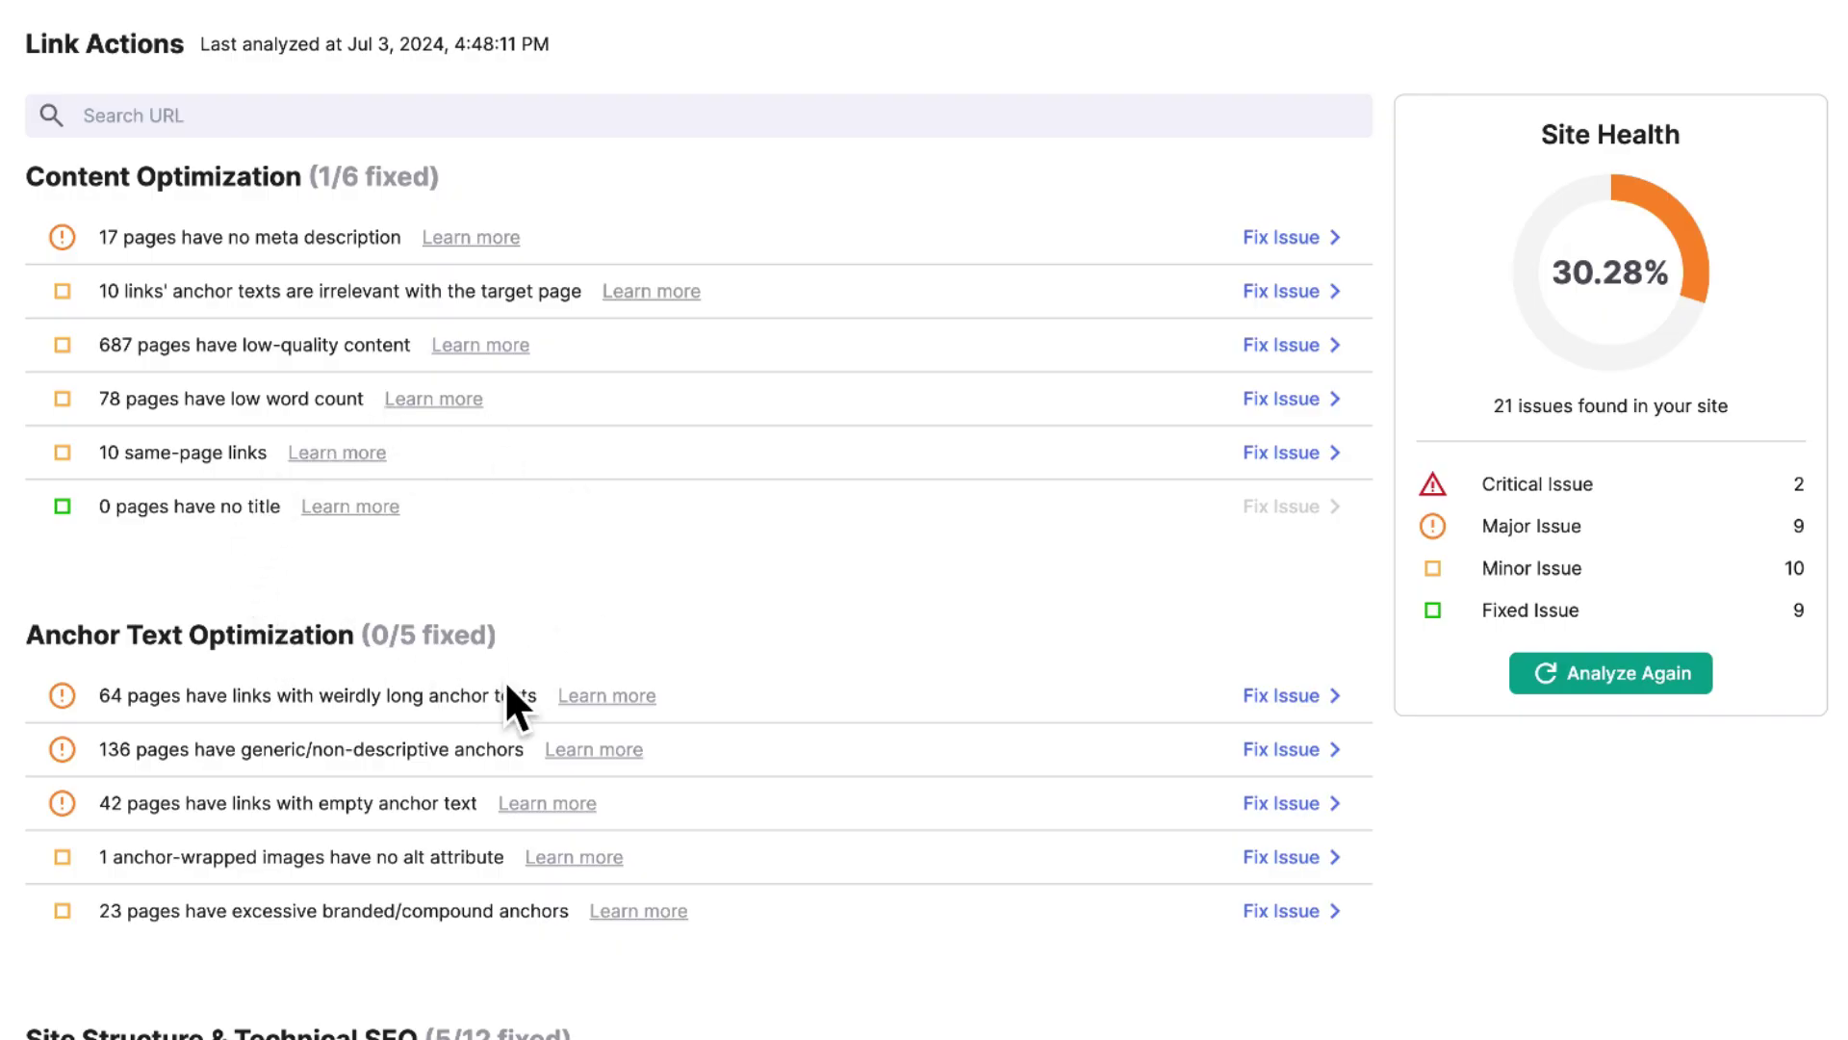
scroll(507, 684, down, 3)
scroll(507, 682, down, 3)
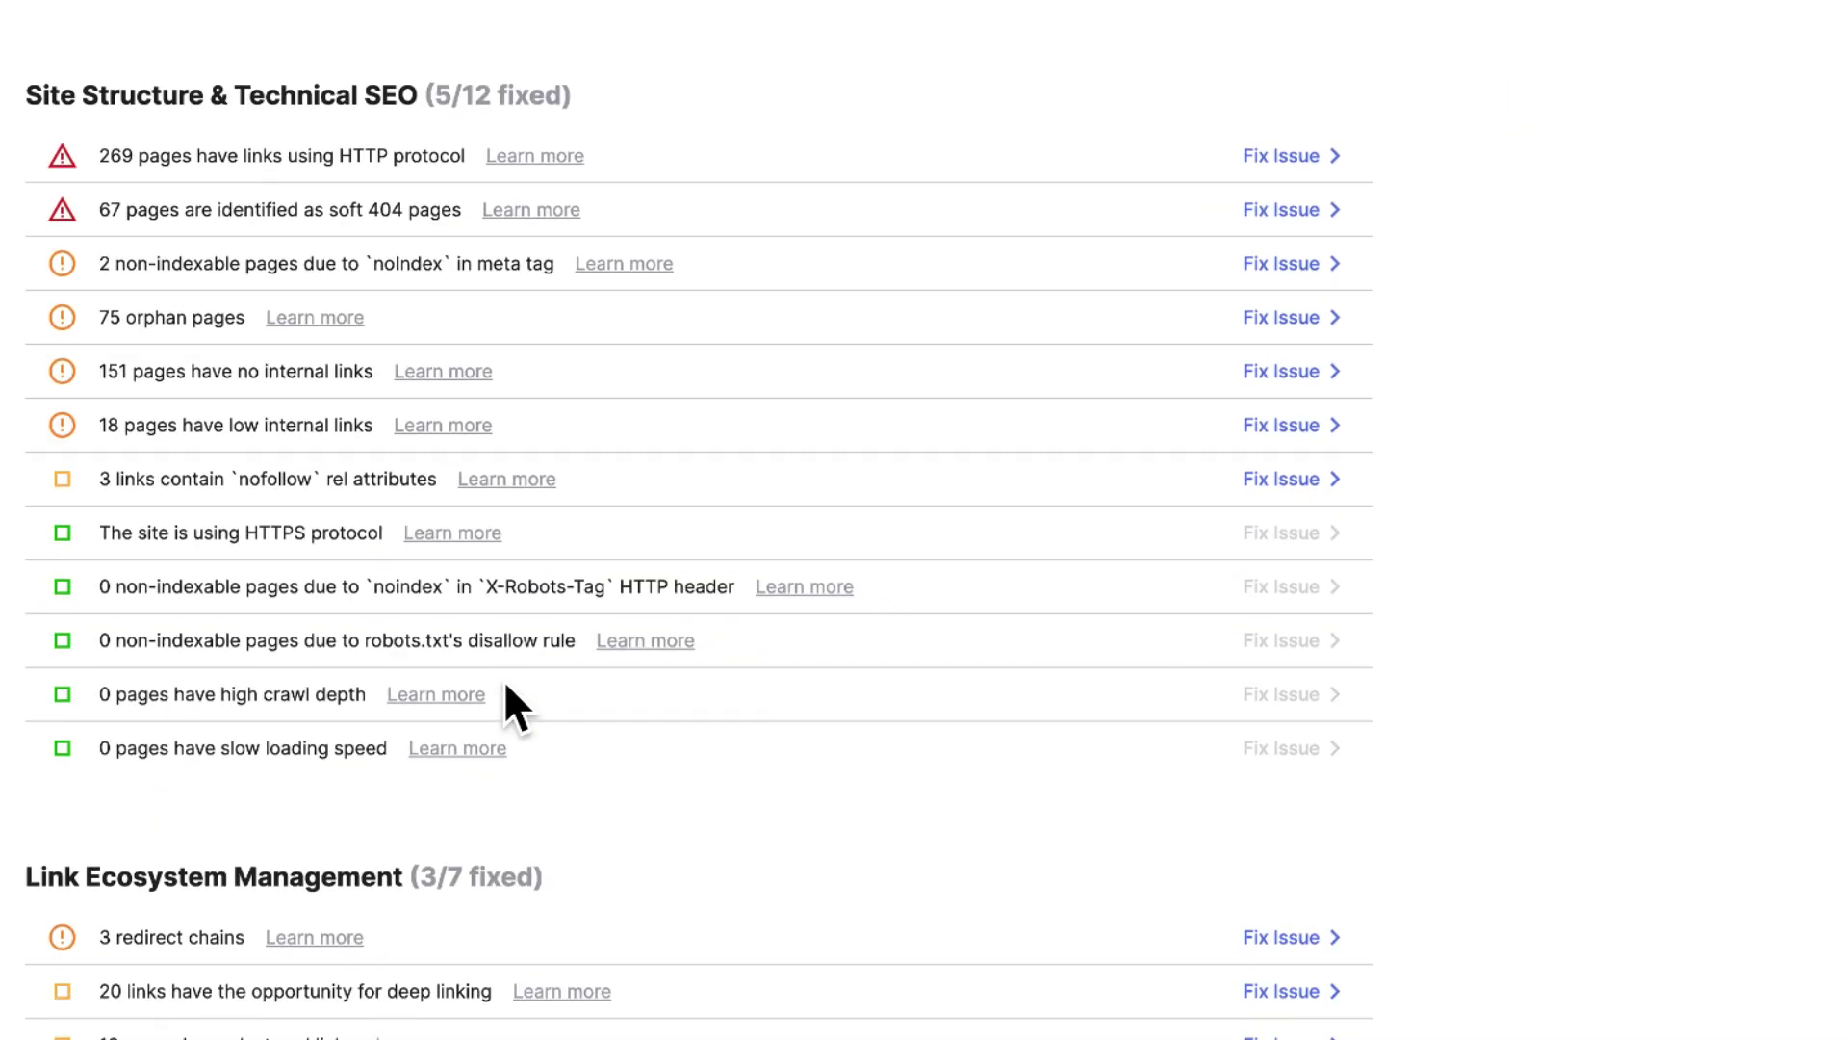
scroll(505, 688, up, 3)
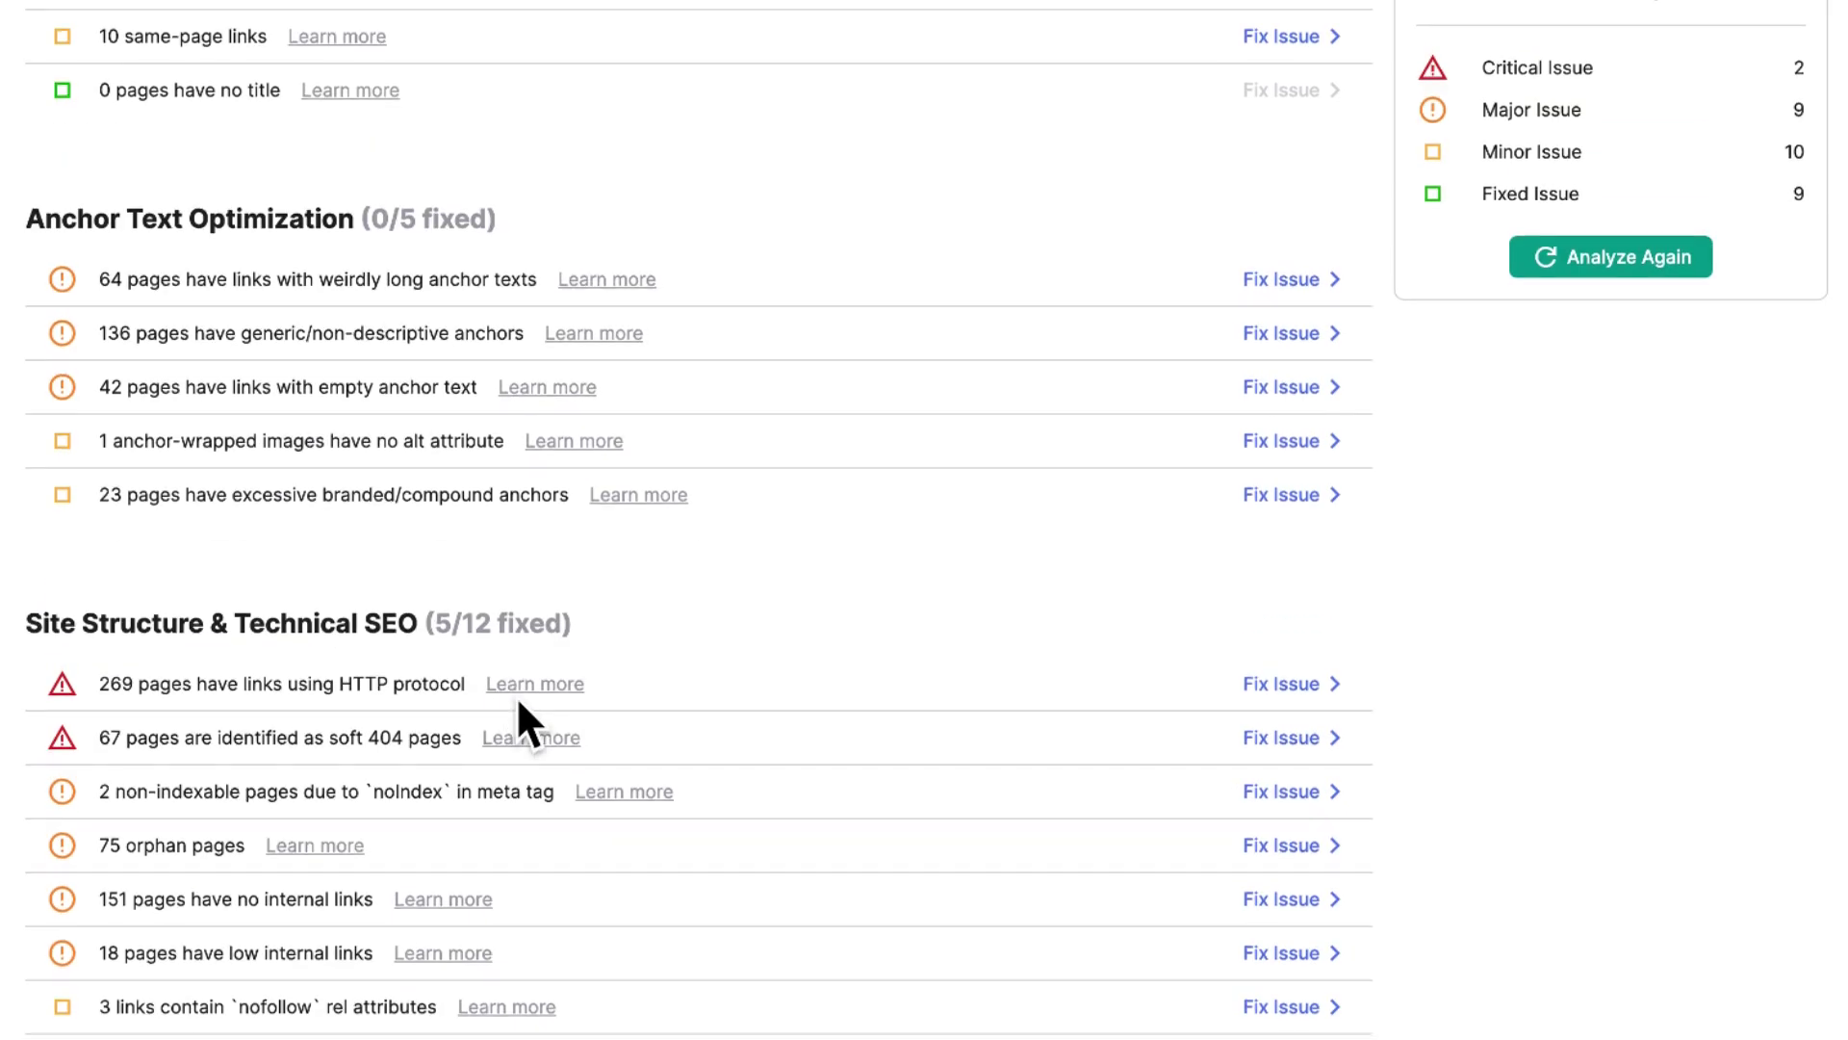
scroll(516, 697, up, 3)
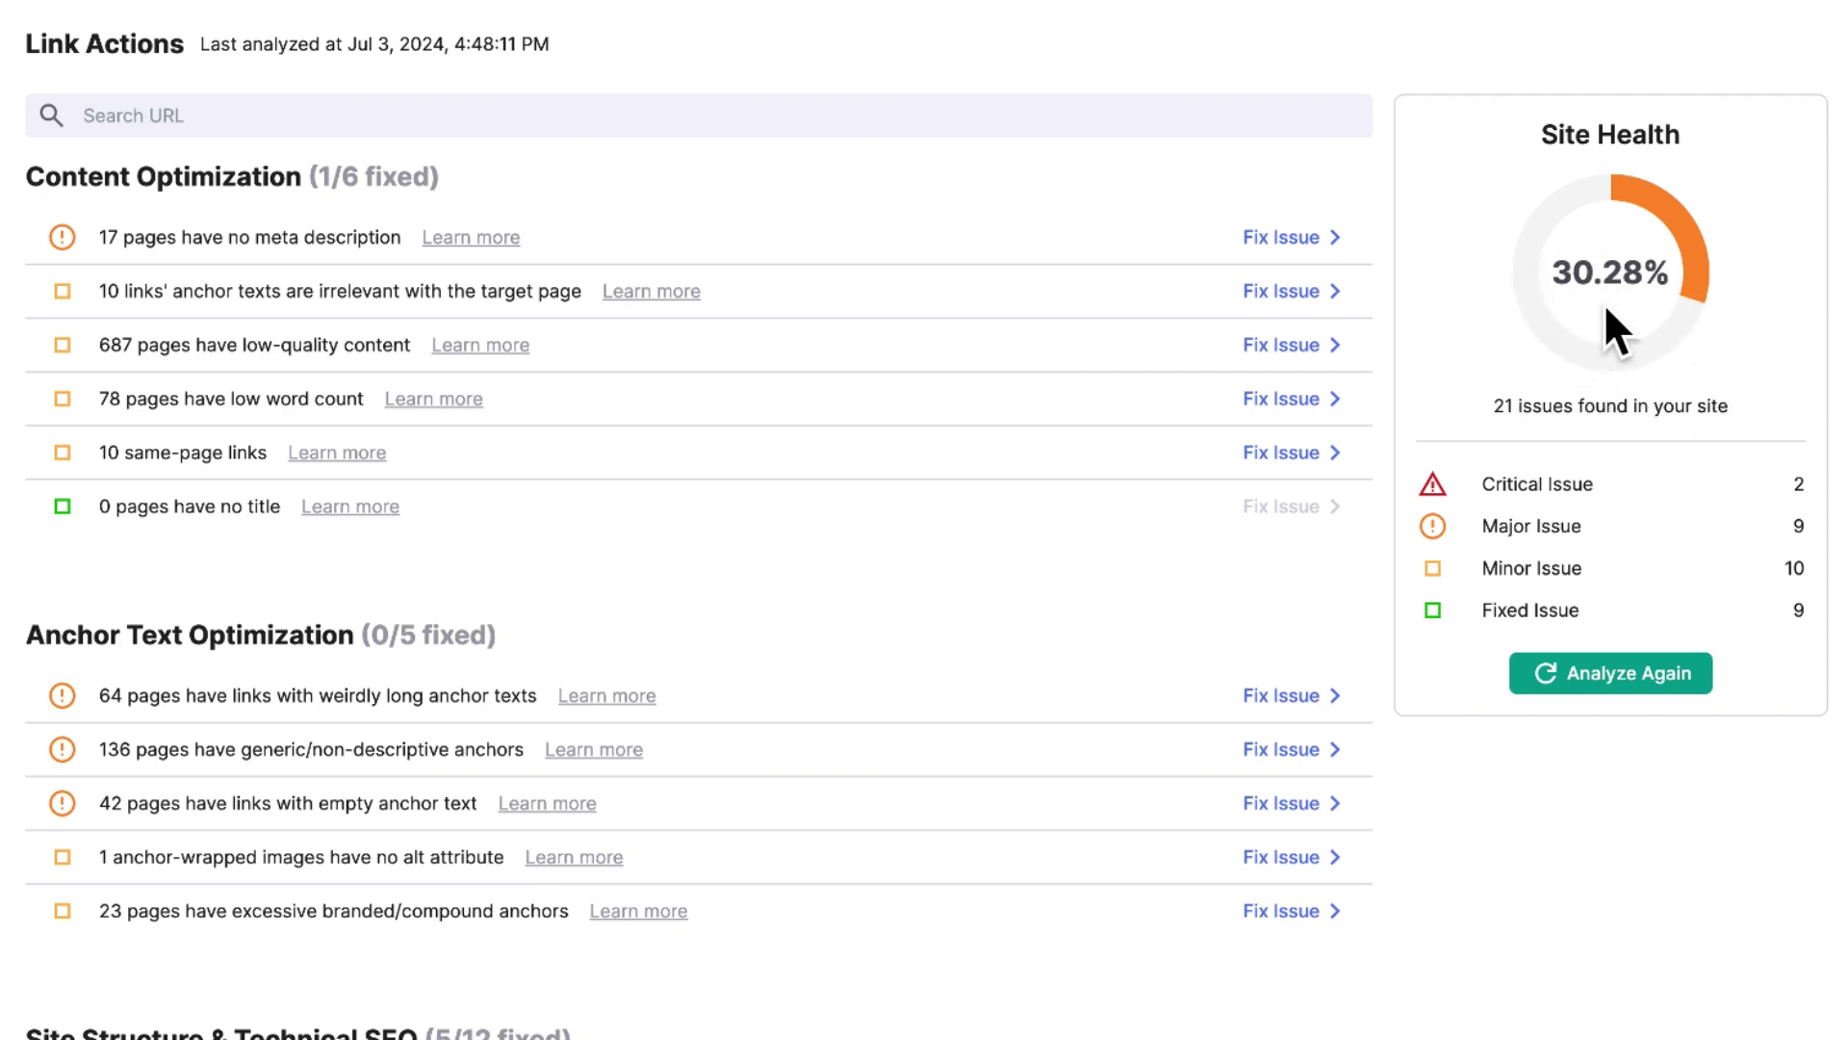
click(1319, 301)
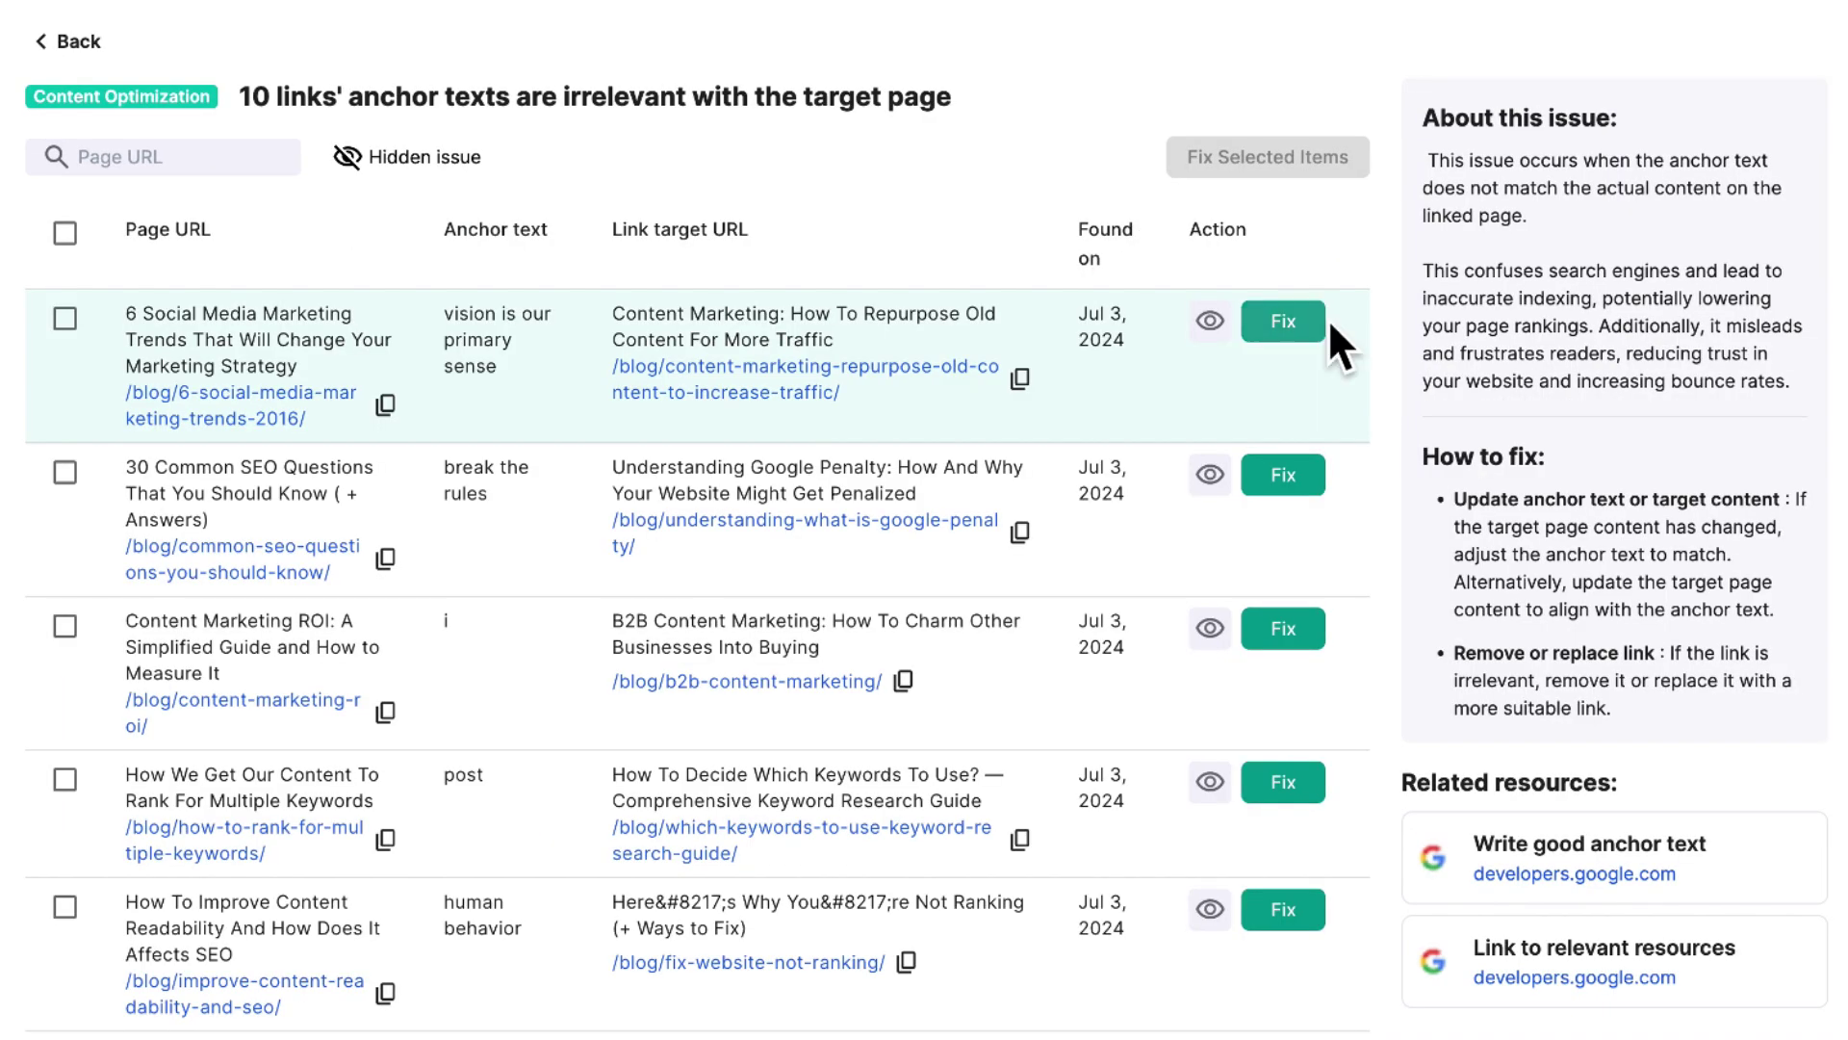
scroll(1158, 574, down, 2)
scroll(1151, 592, down, 2)
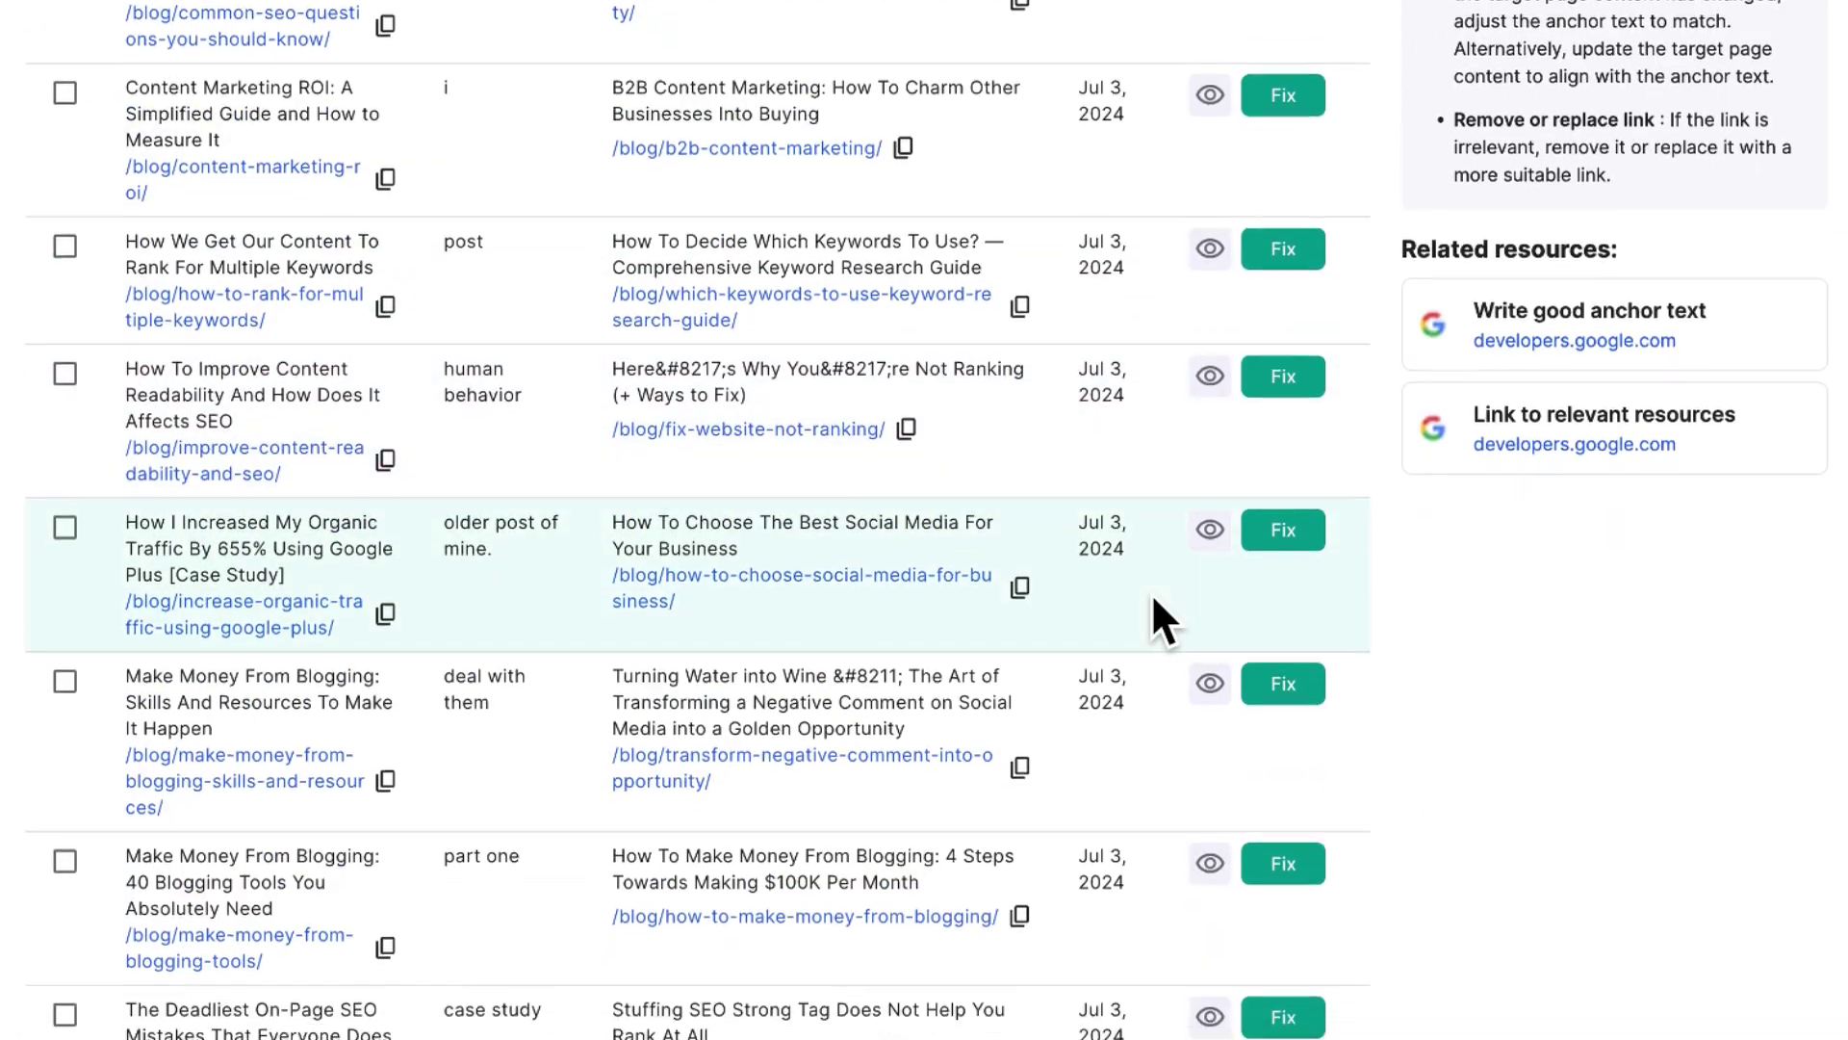
scroll(1152, 592, up, 5)
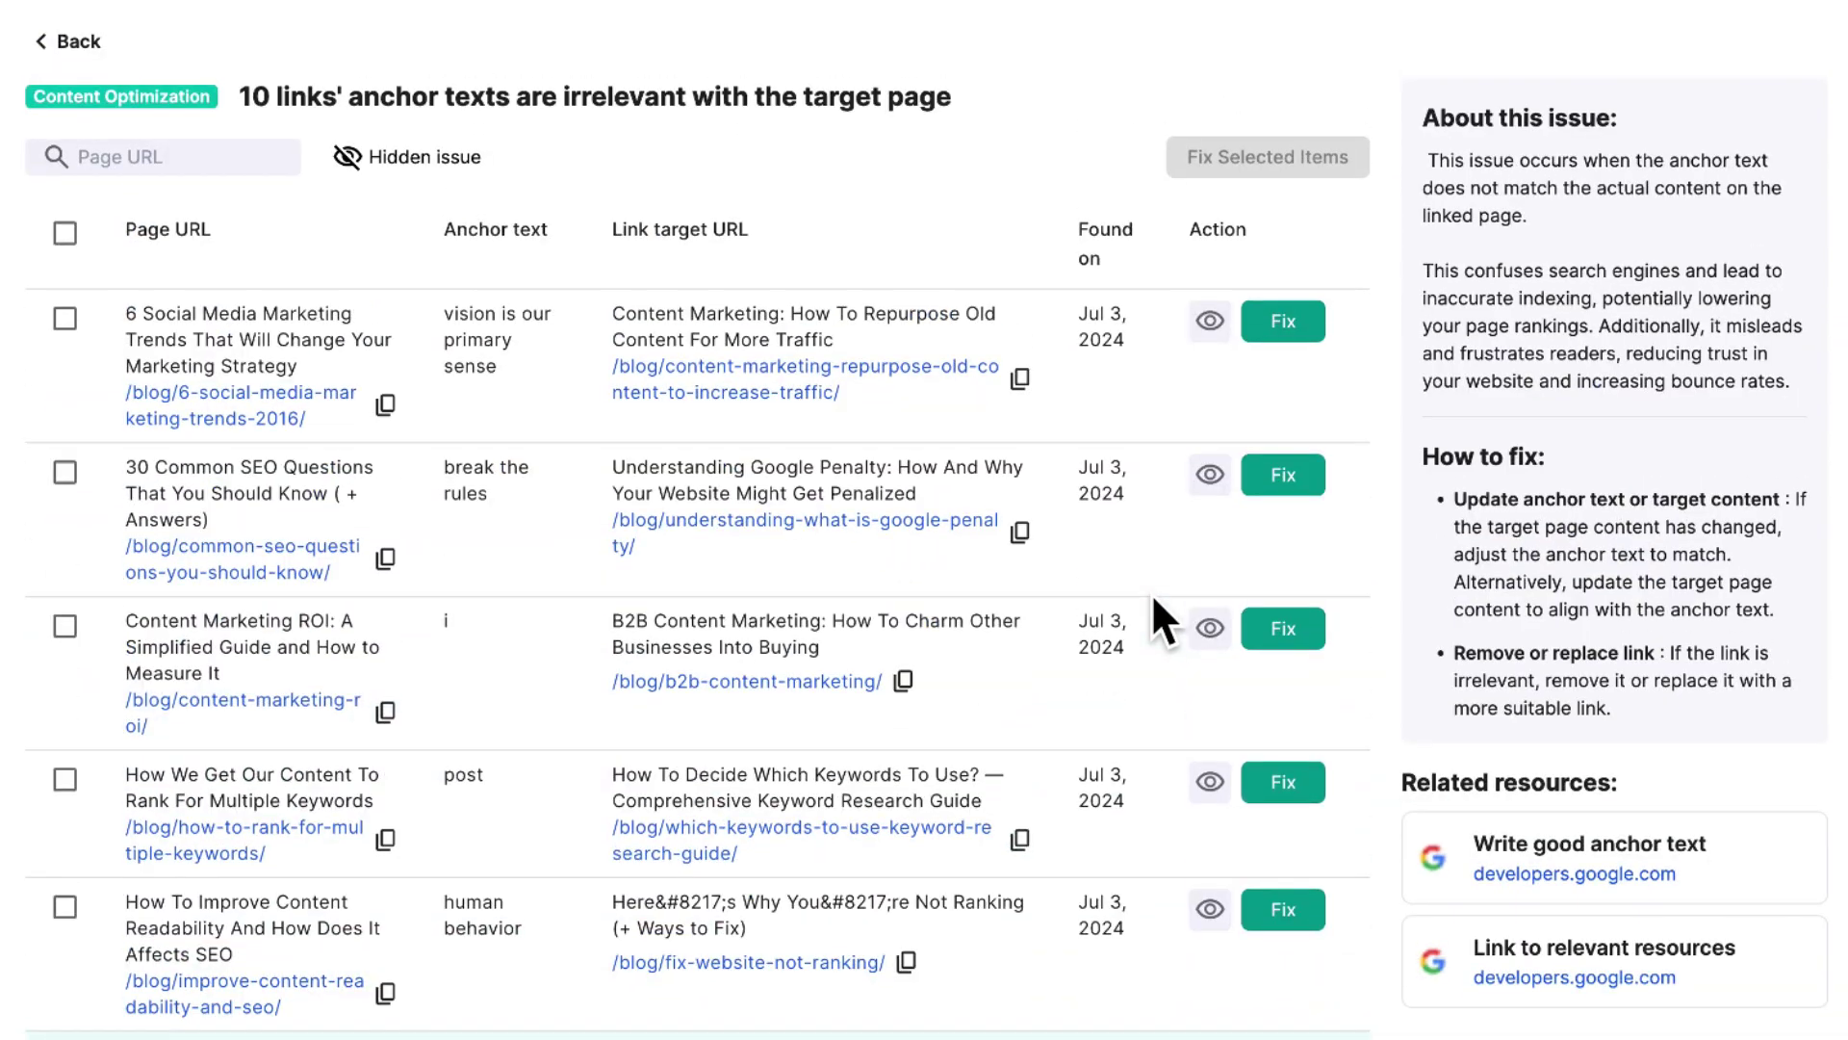
click(1282, 475)
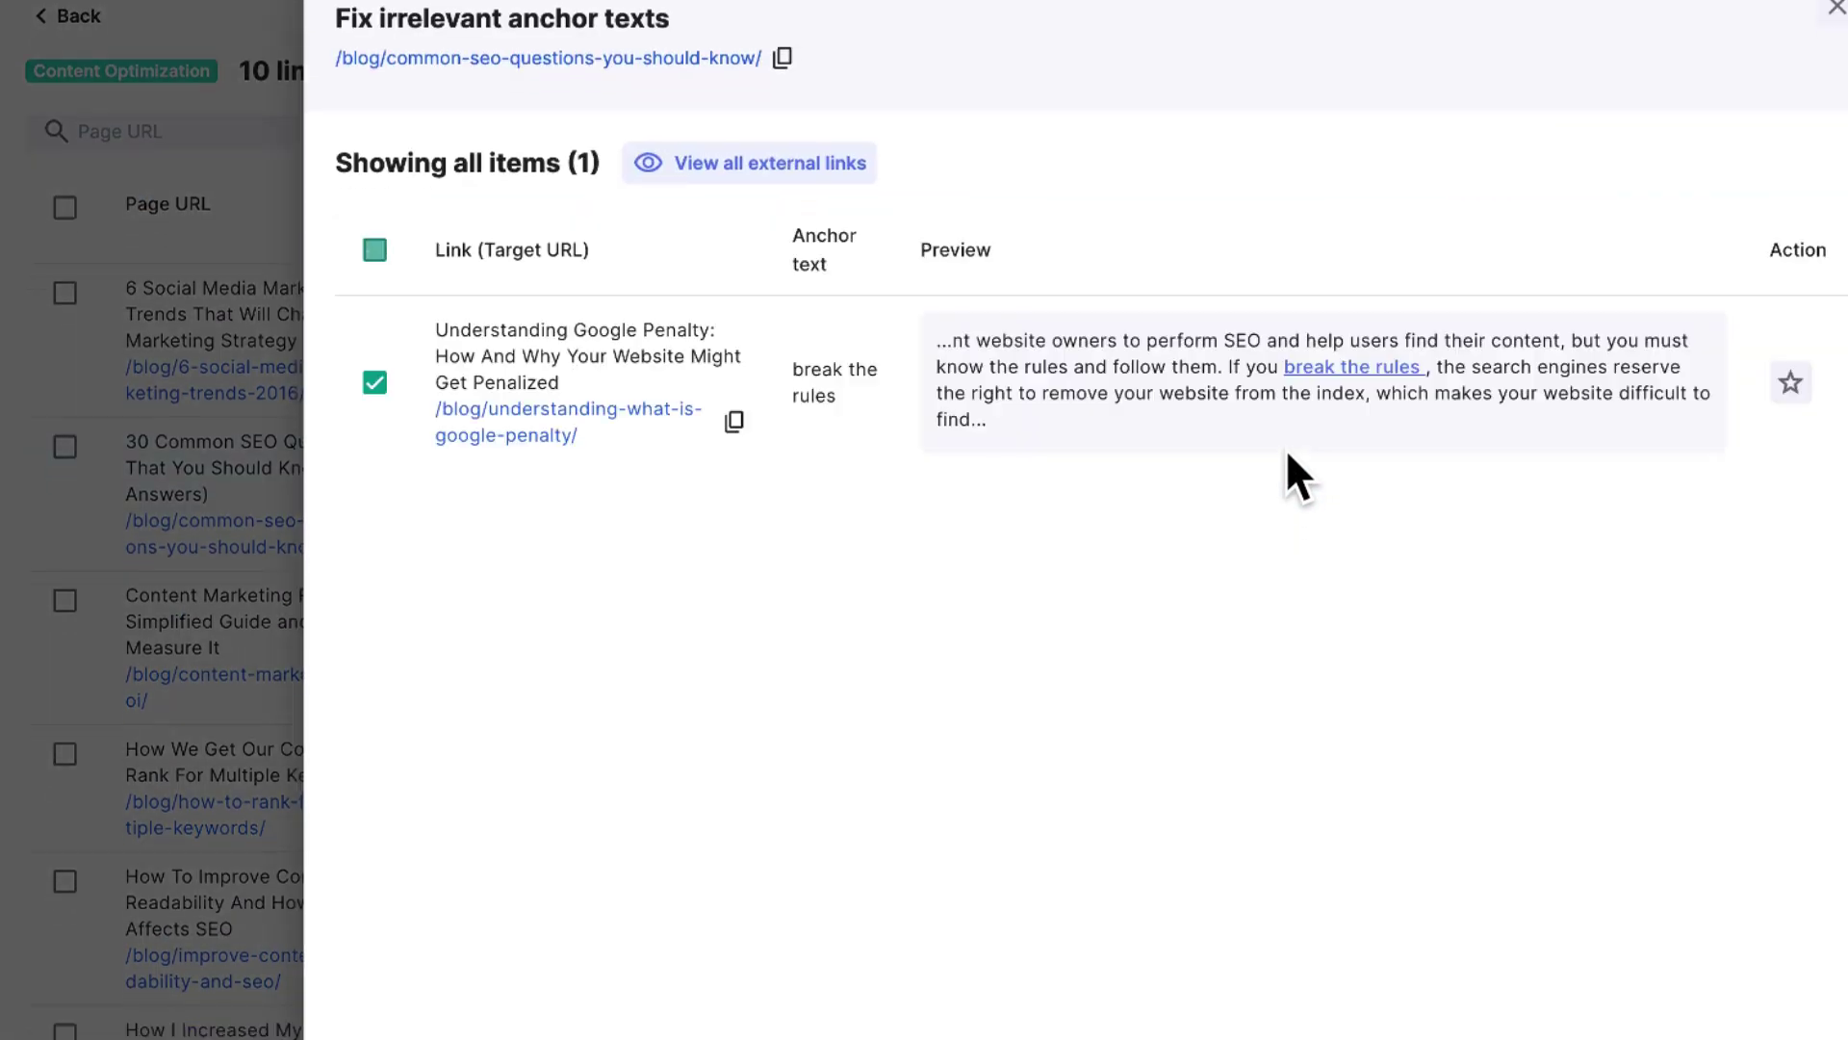
scroll(1343, 498, down, 2)
click(1417, 957)
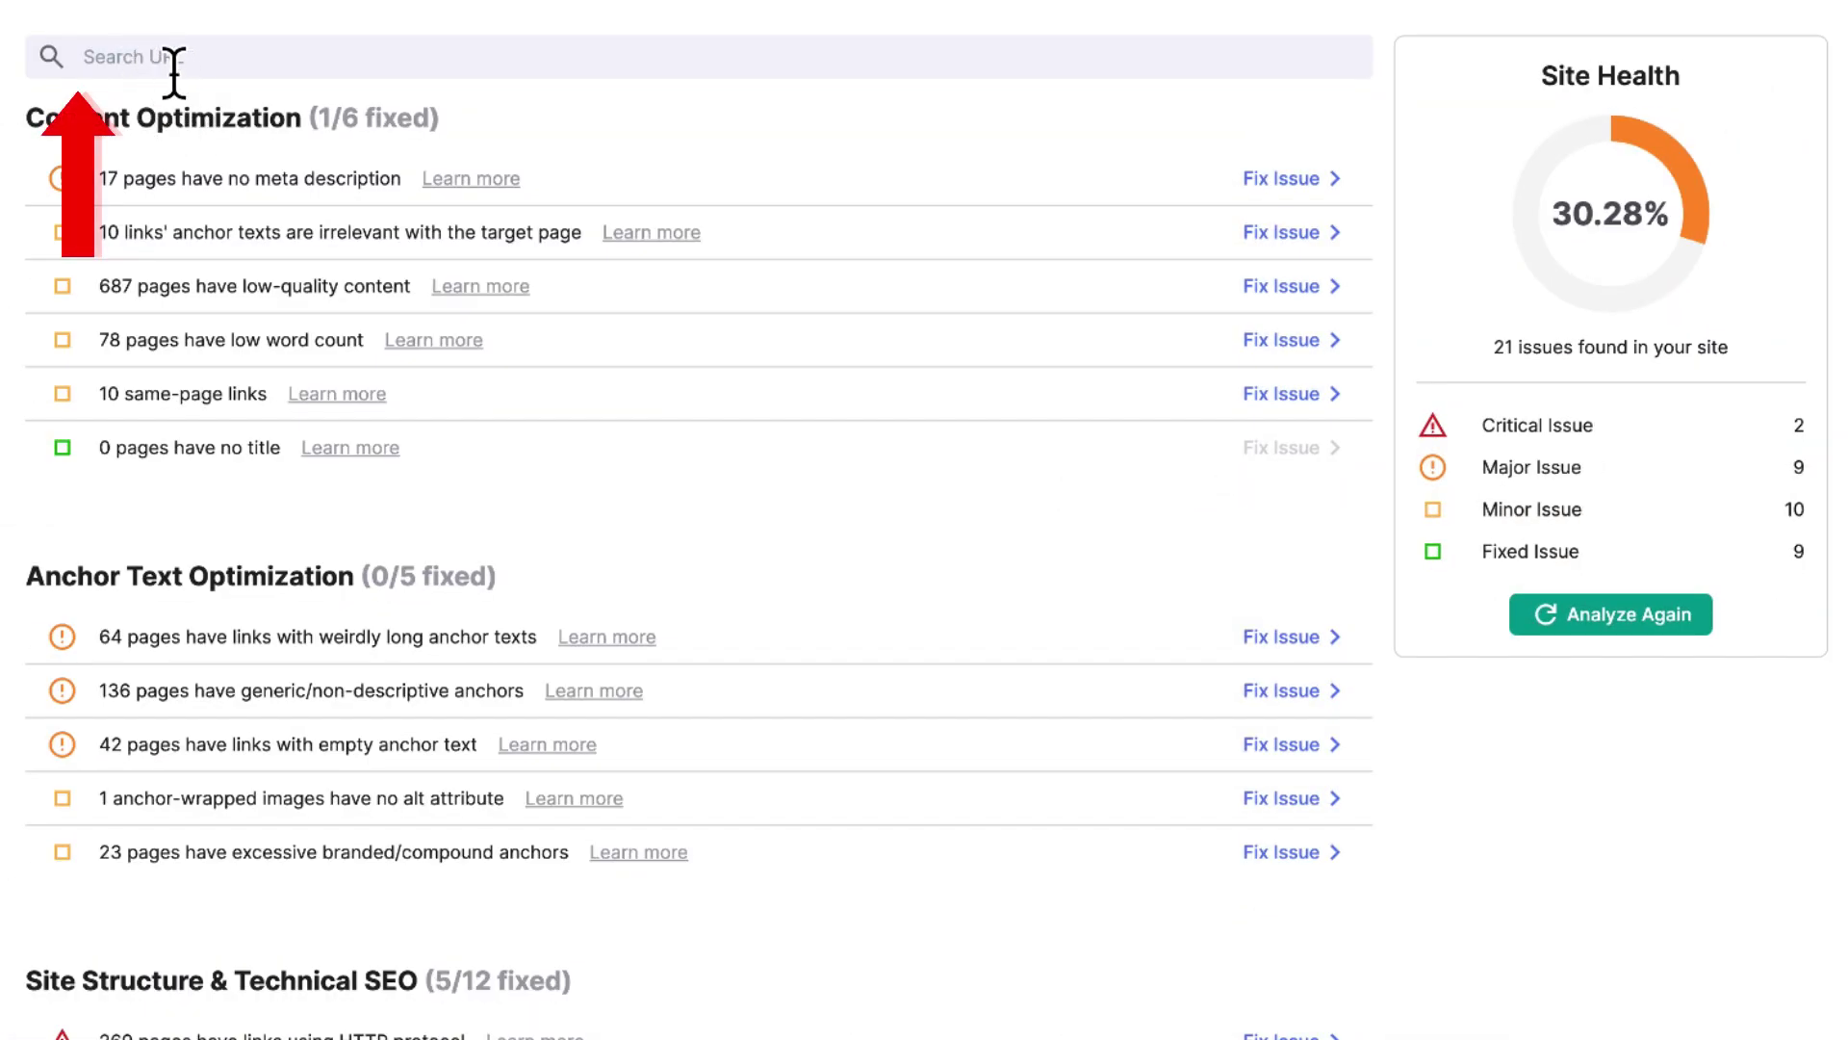
click(194, 72)
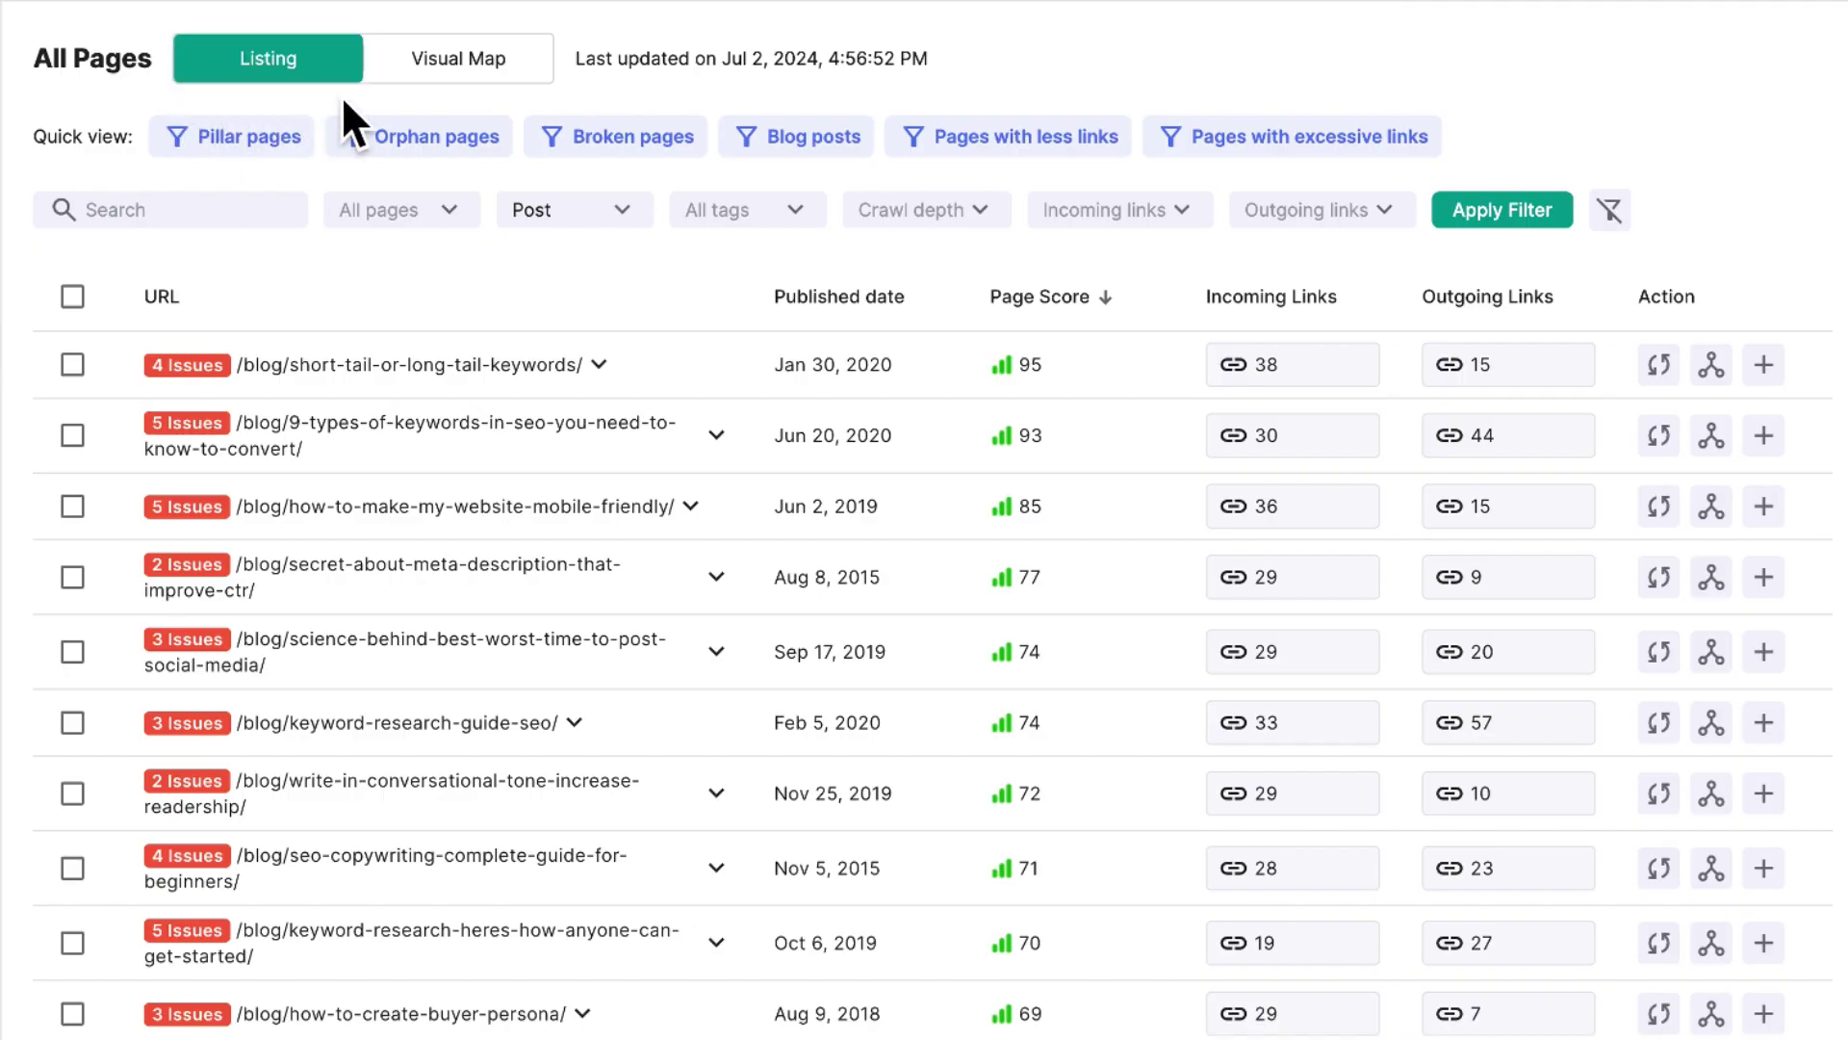
scroll(730, 635, down, 1)
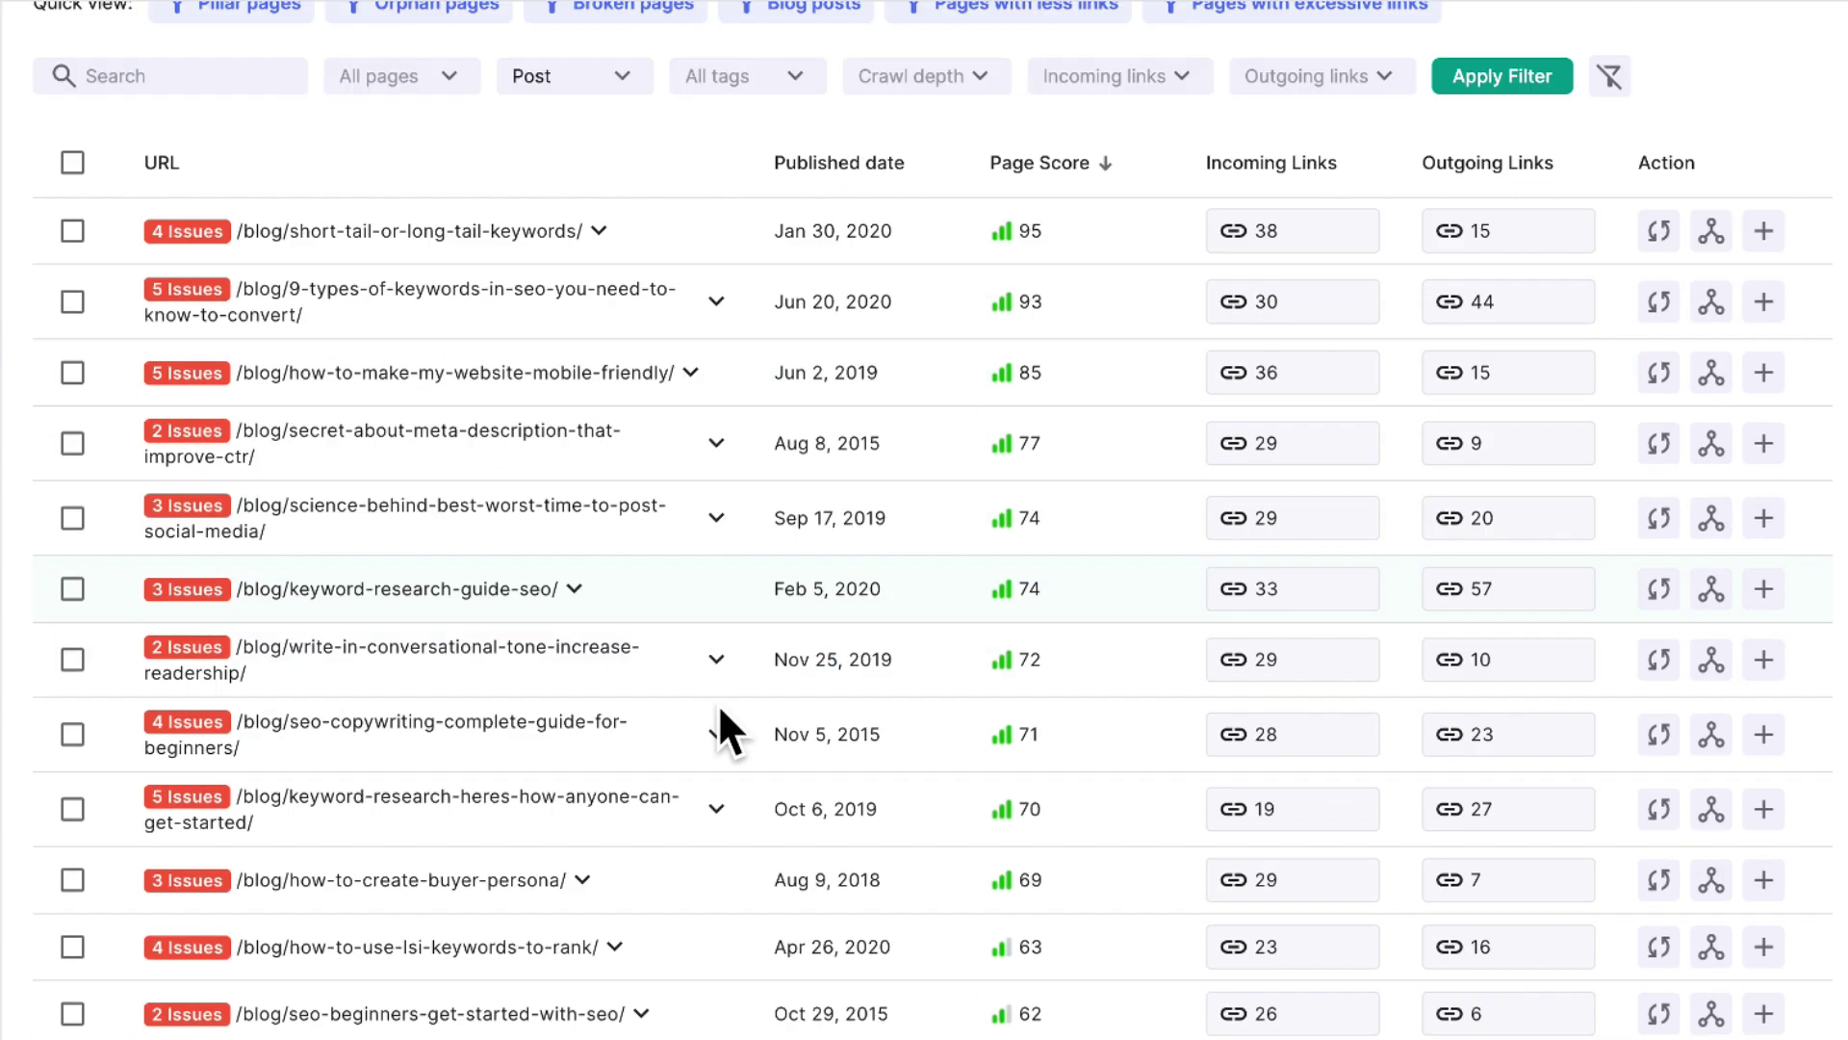
scroll(718, 703, down, 3)
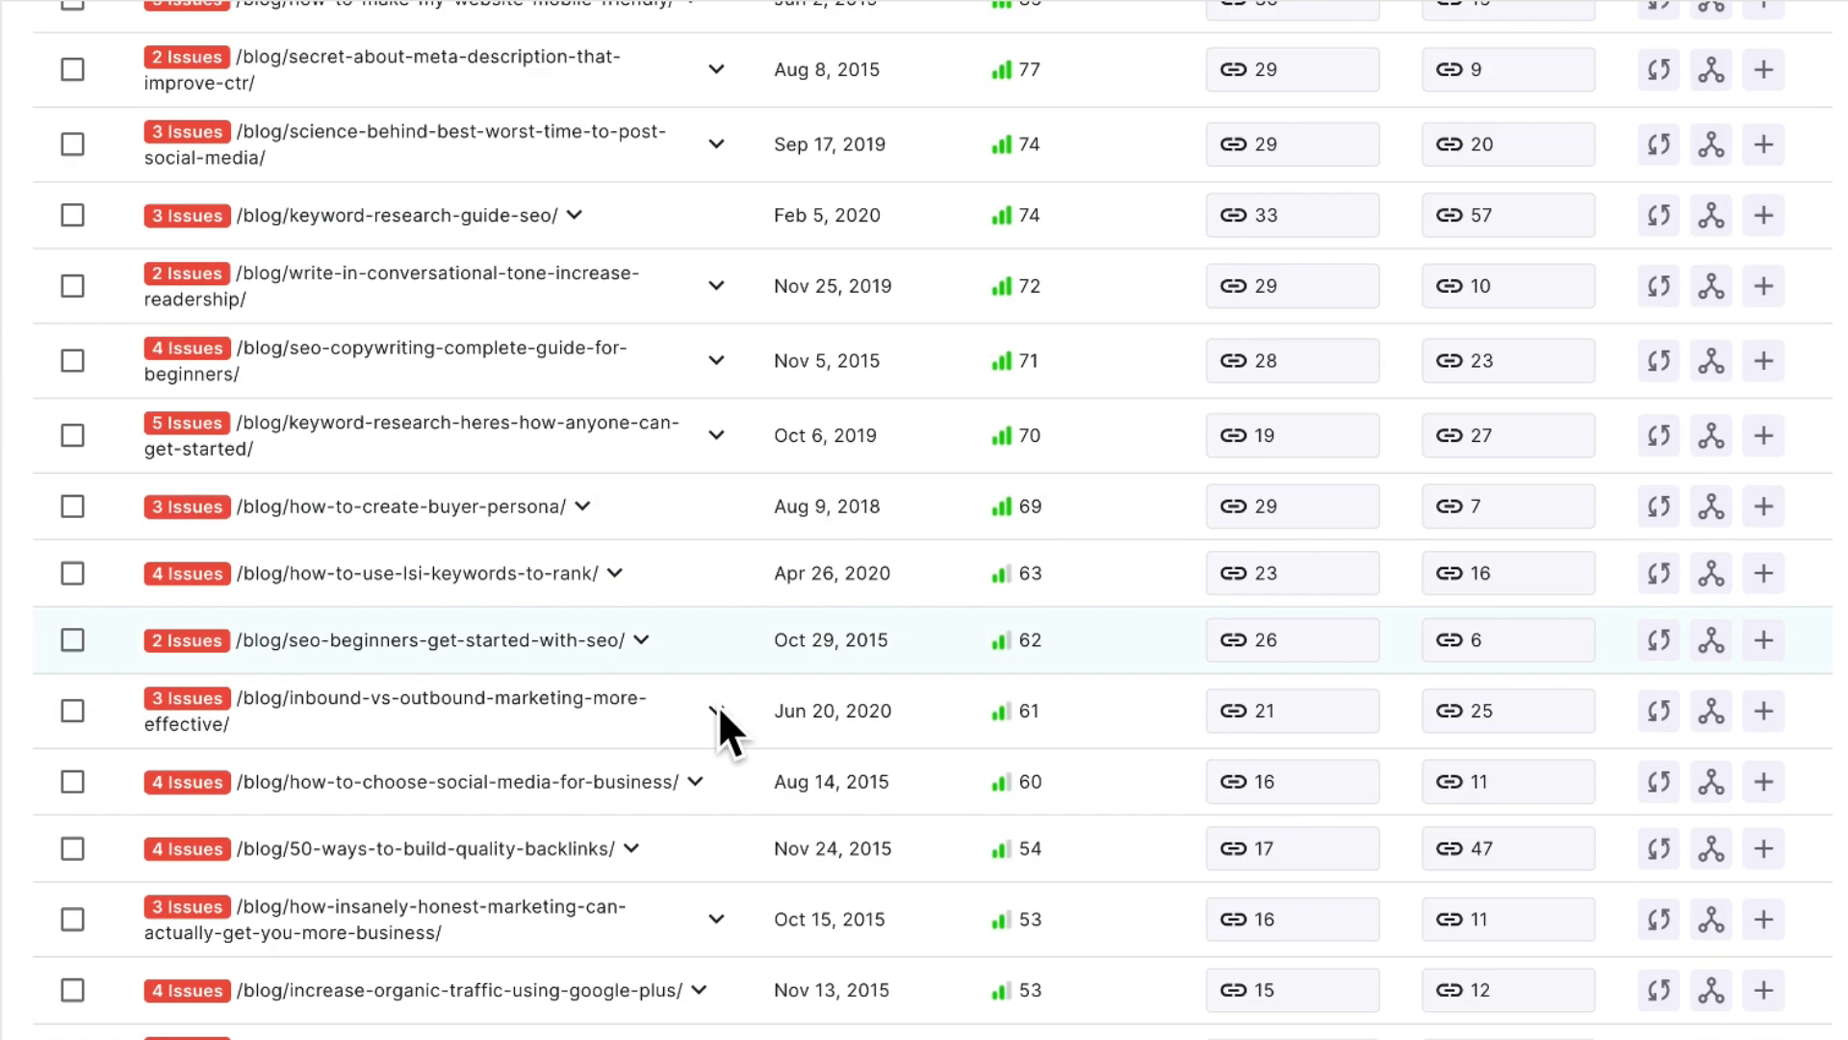
Bring up the add-internal-links panel for the quality backlinks post, then dismiss it
click(1774, 848)
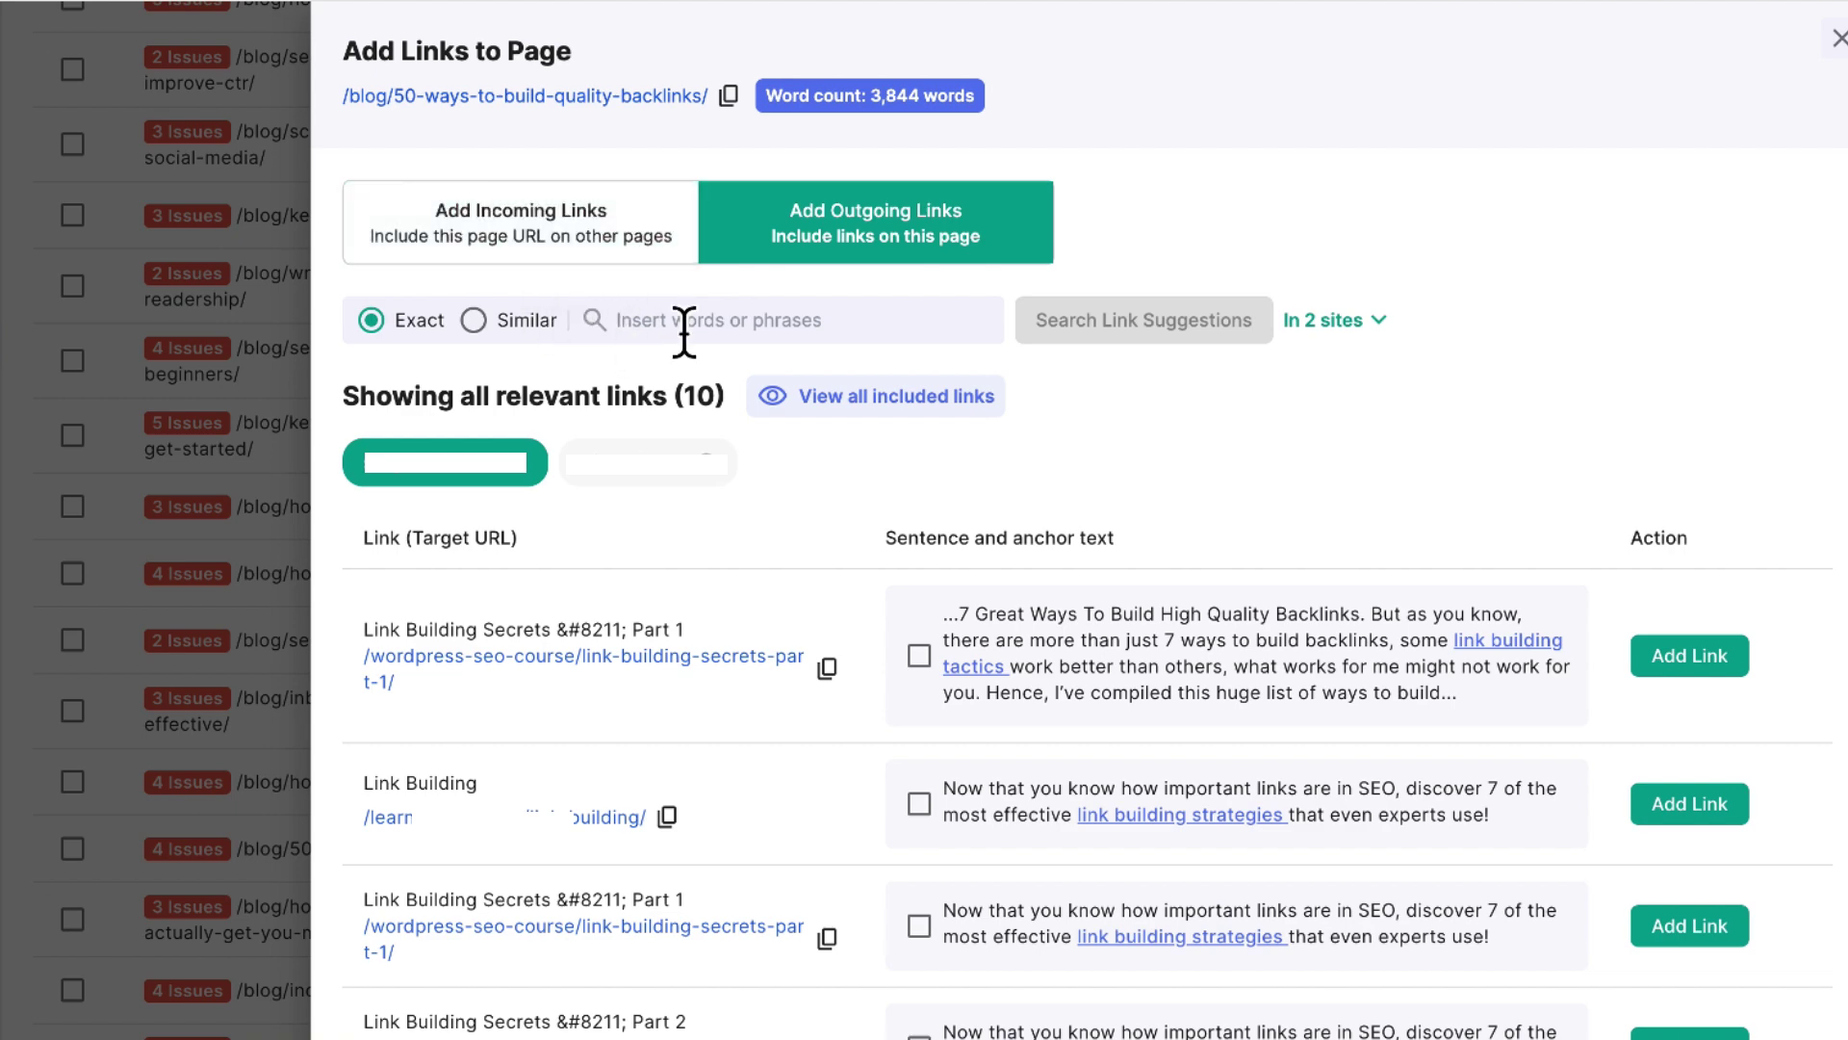
click(1836, 39)
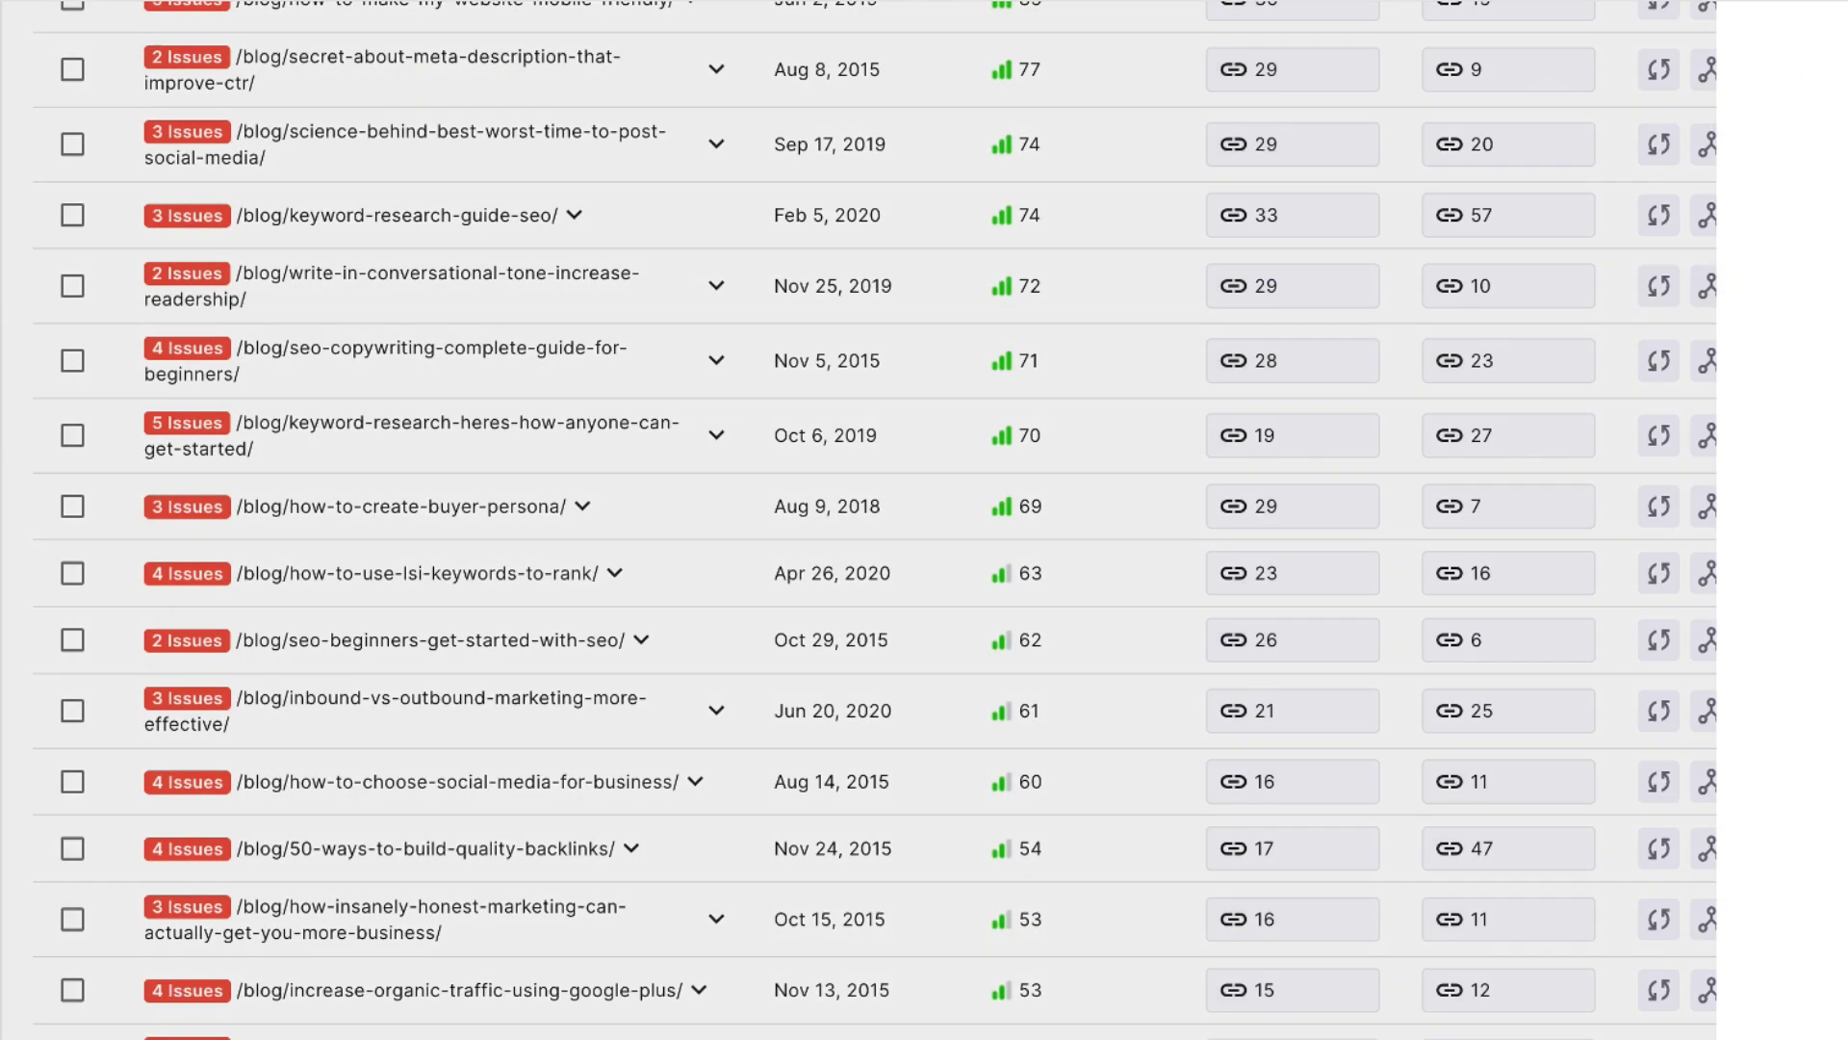
scroll(831, 412, up, 3)
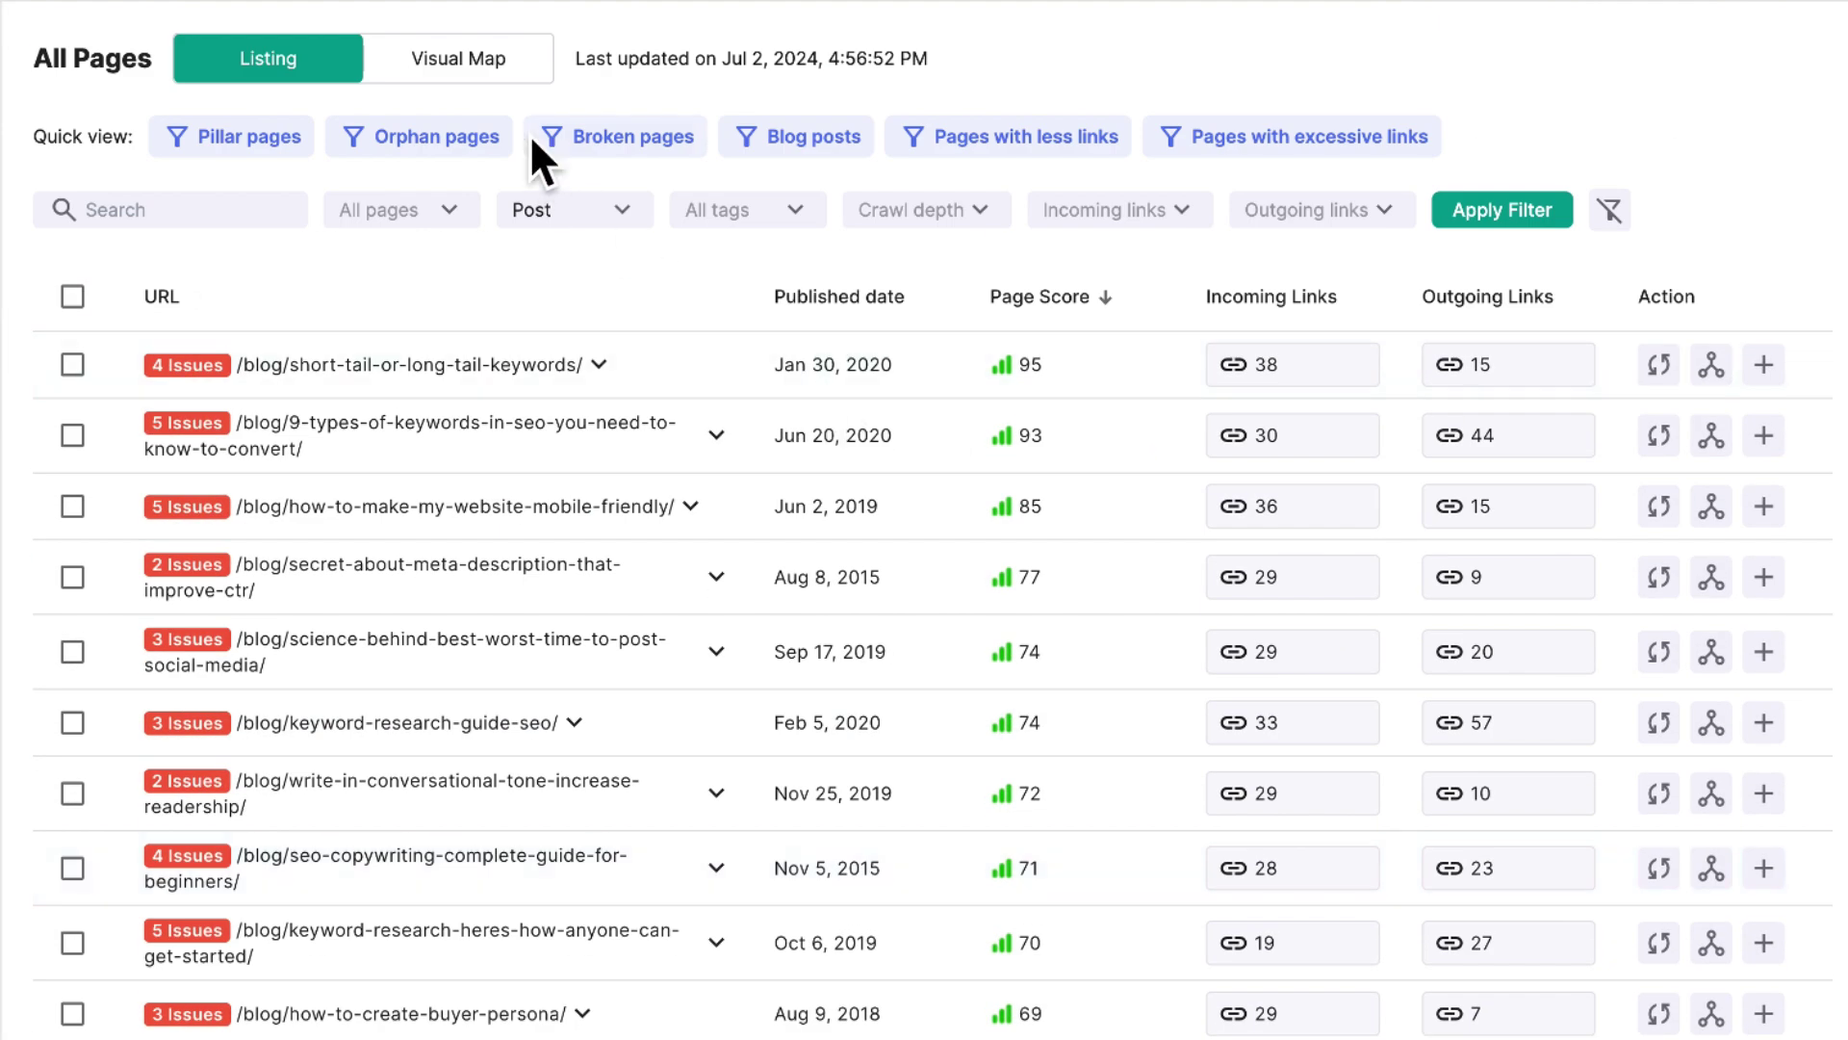
View the visual link map and inspect one page node's details
click(480, 65)
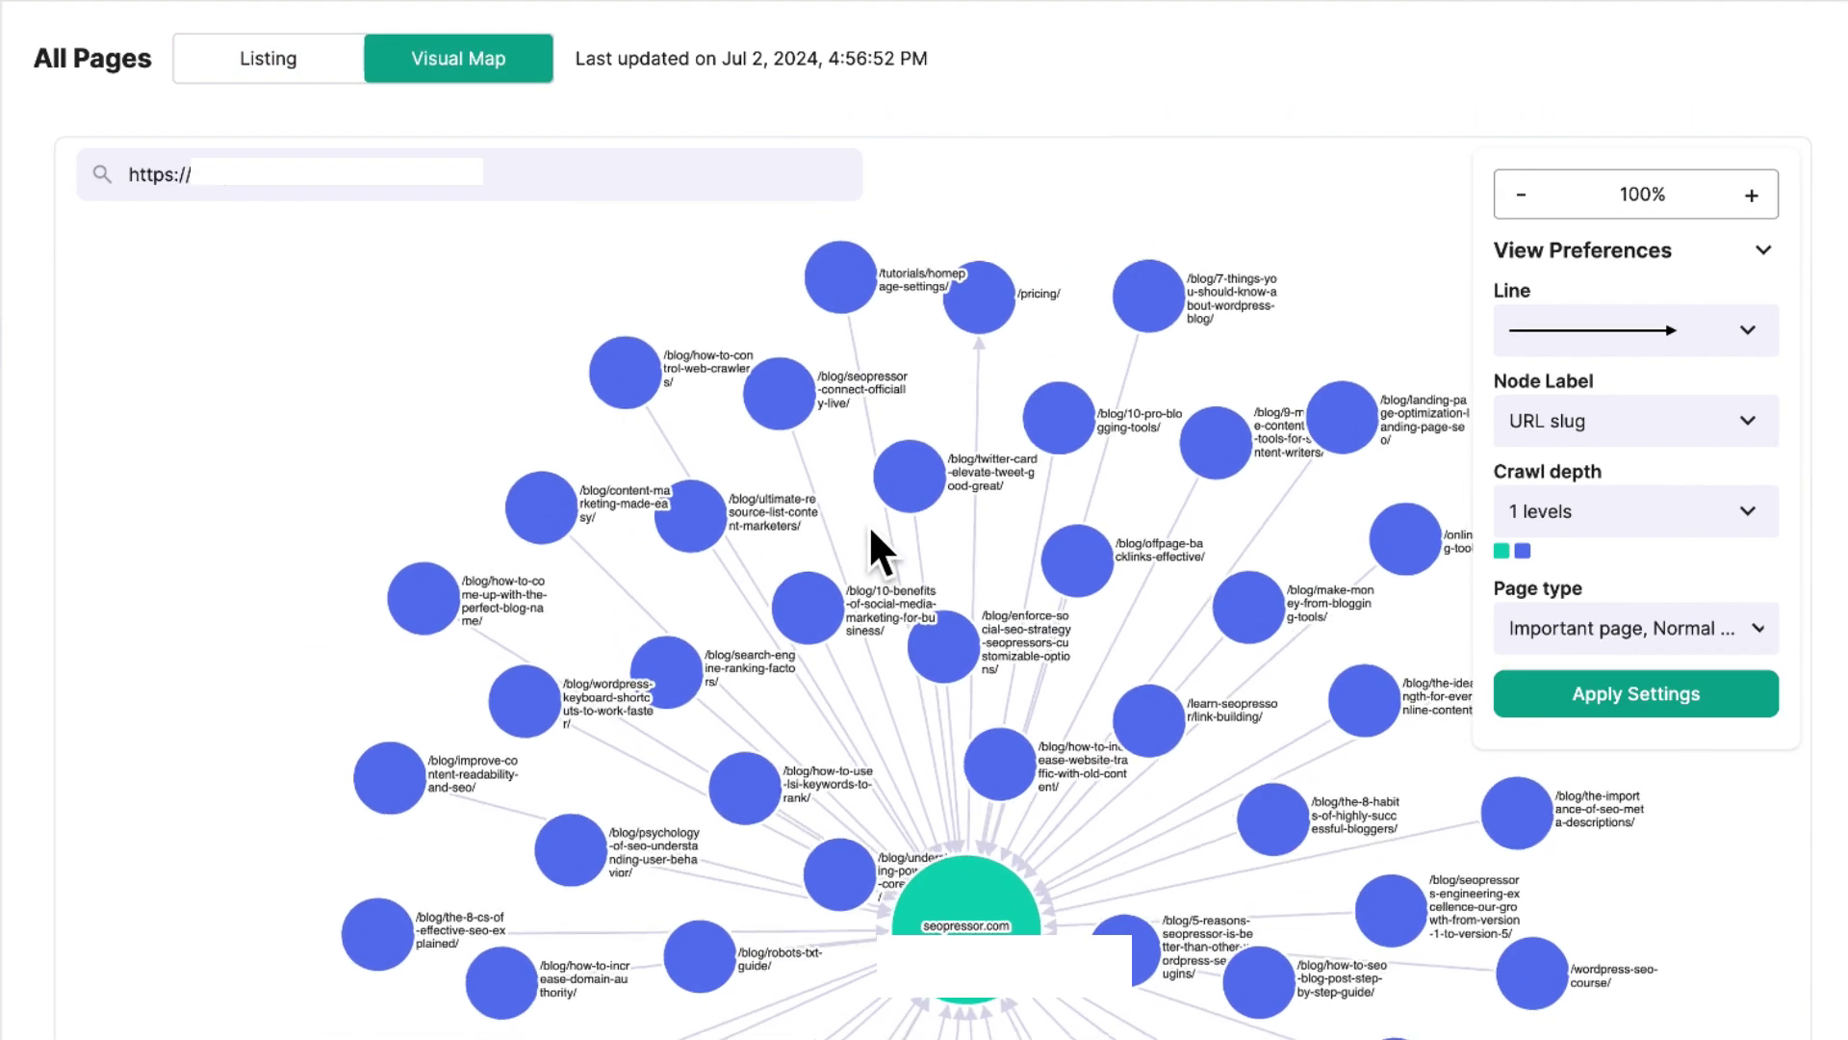
click(1060, 524)
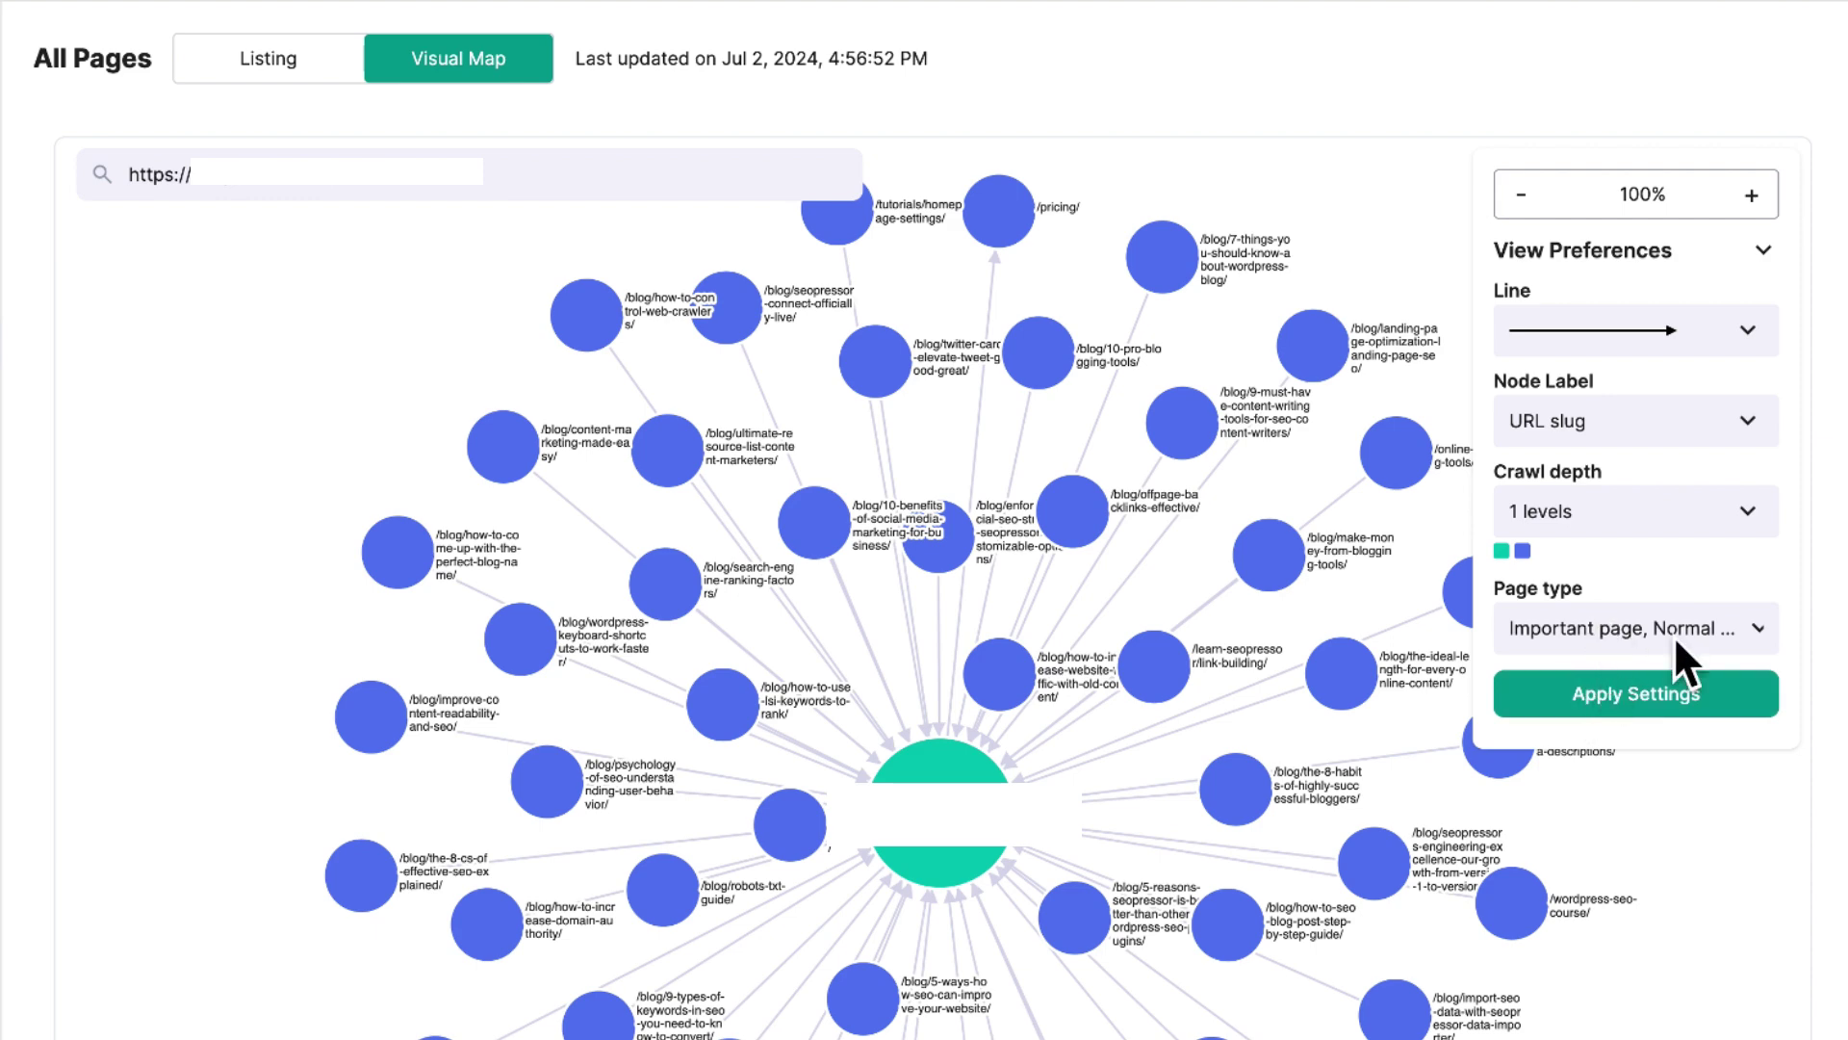
Centre the map on the email click-through-rate post and select the 6 obvious mistakes node
click(548, 178)
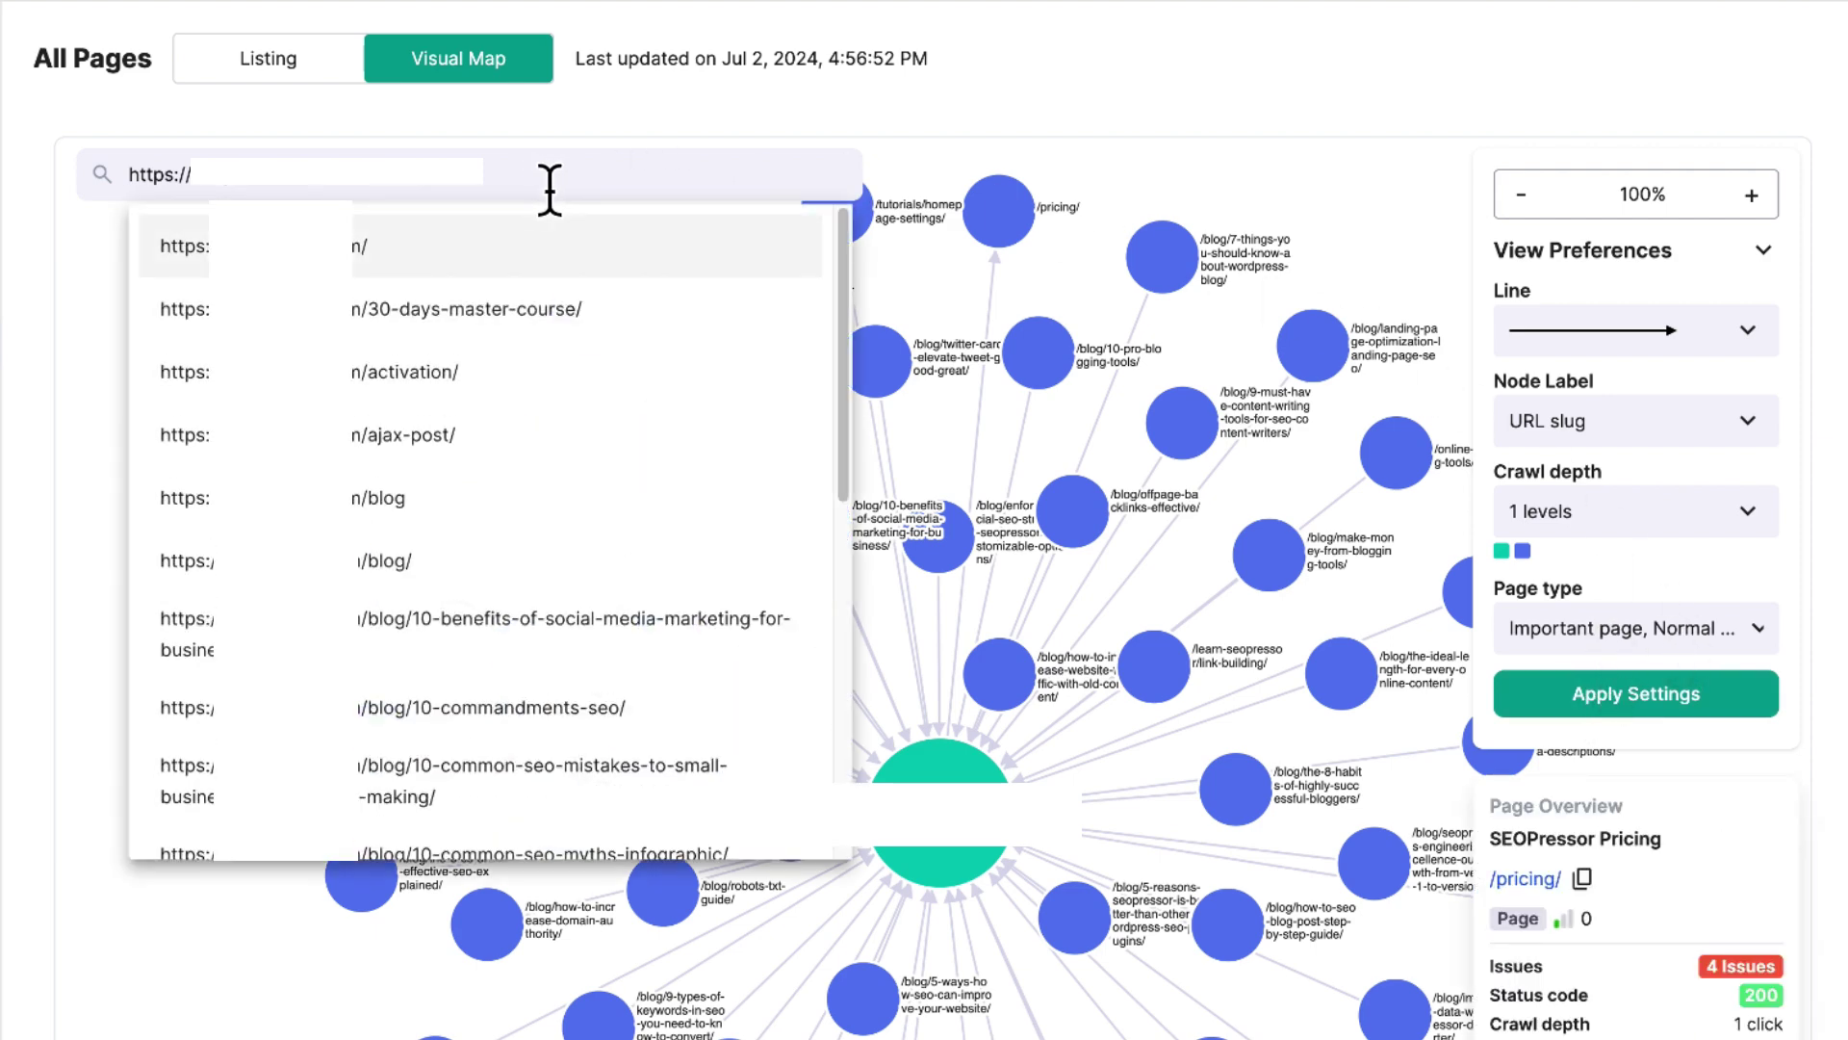
scroll(541, 600, down, 3)
scroll(541, 602, down, 2)
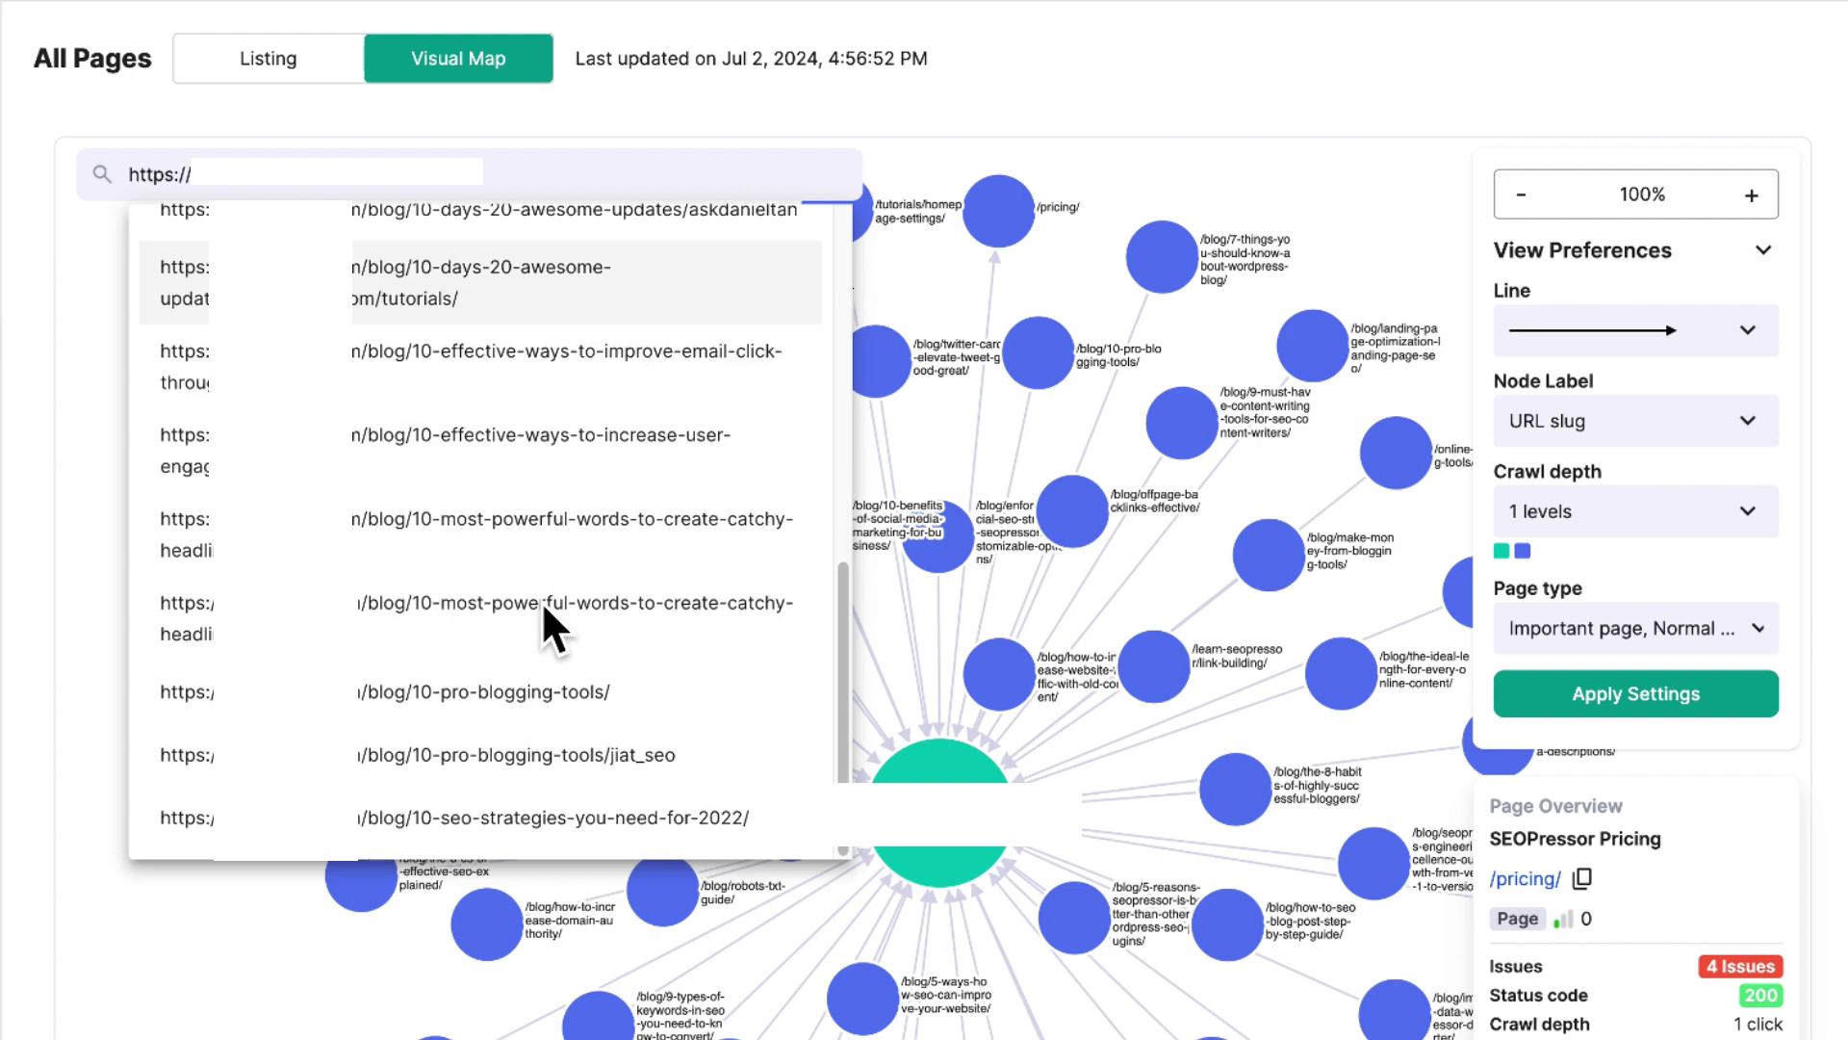
click(595, 380)
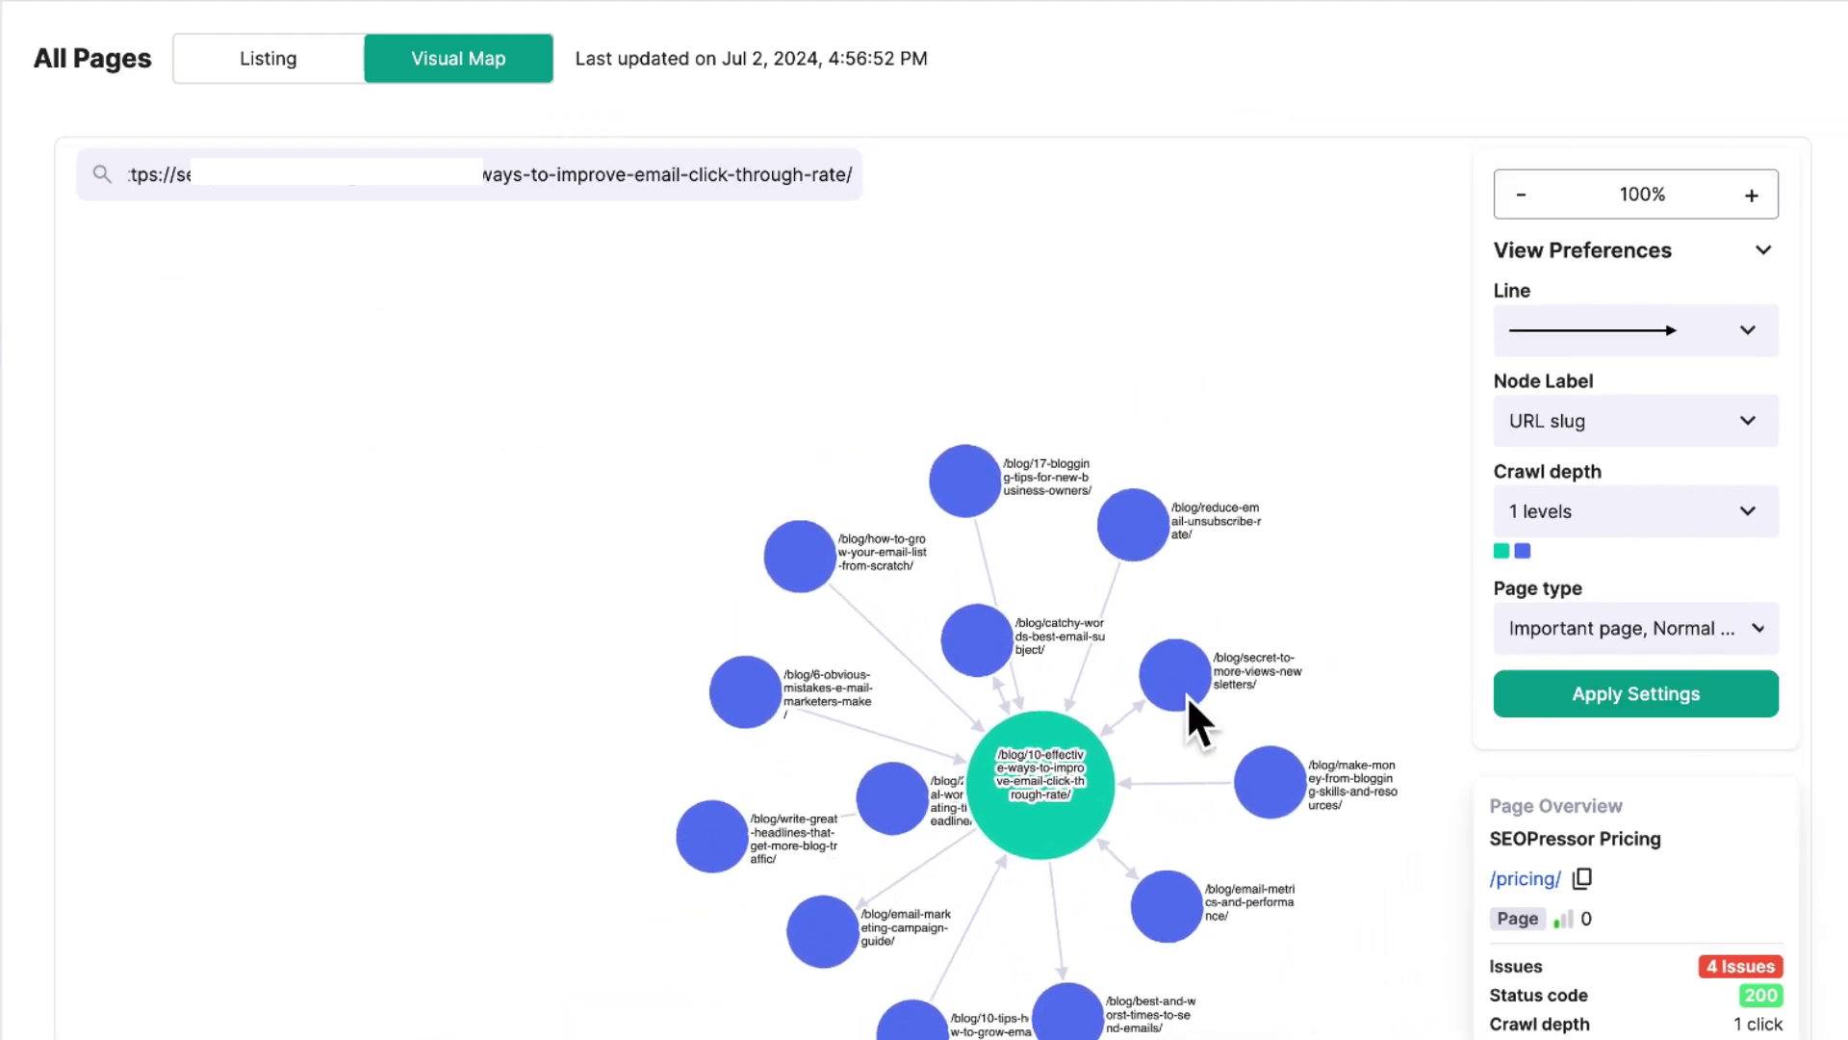
click(758, 709)
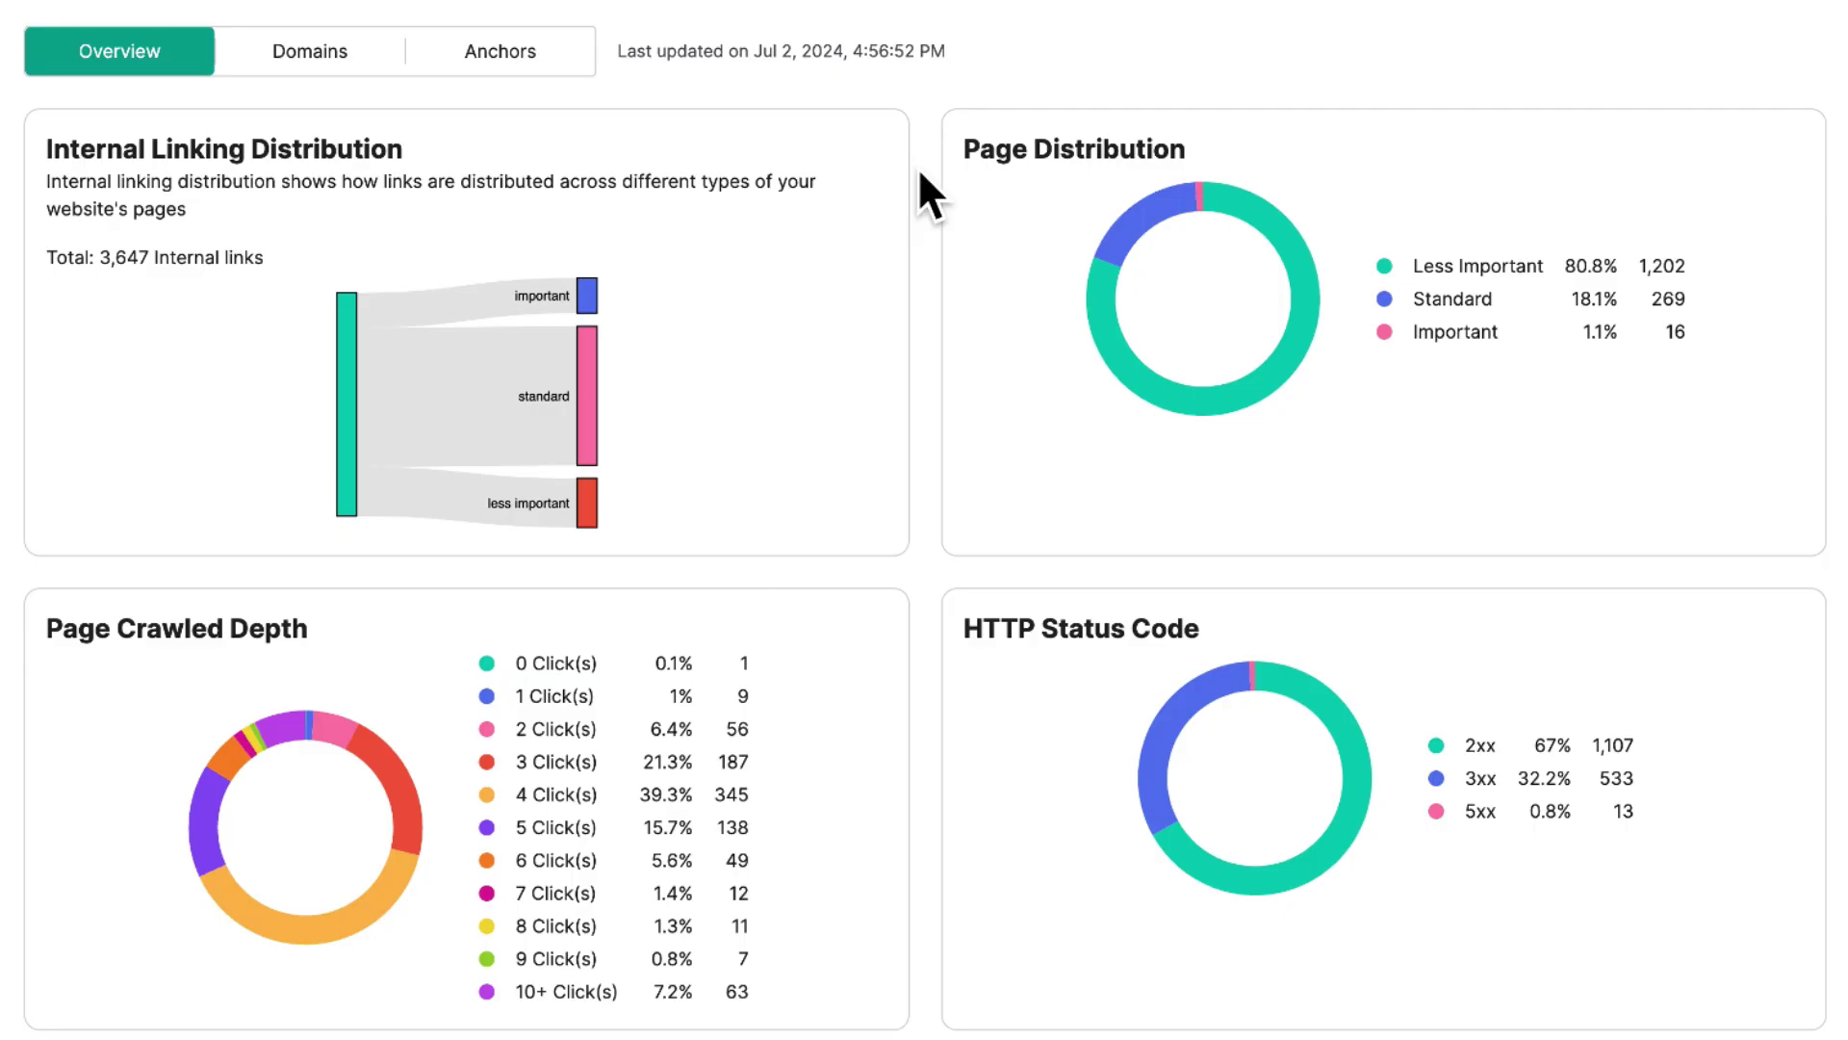
scroll(920, 171, down, 3)
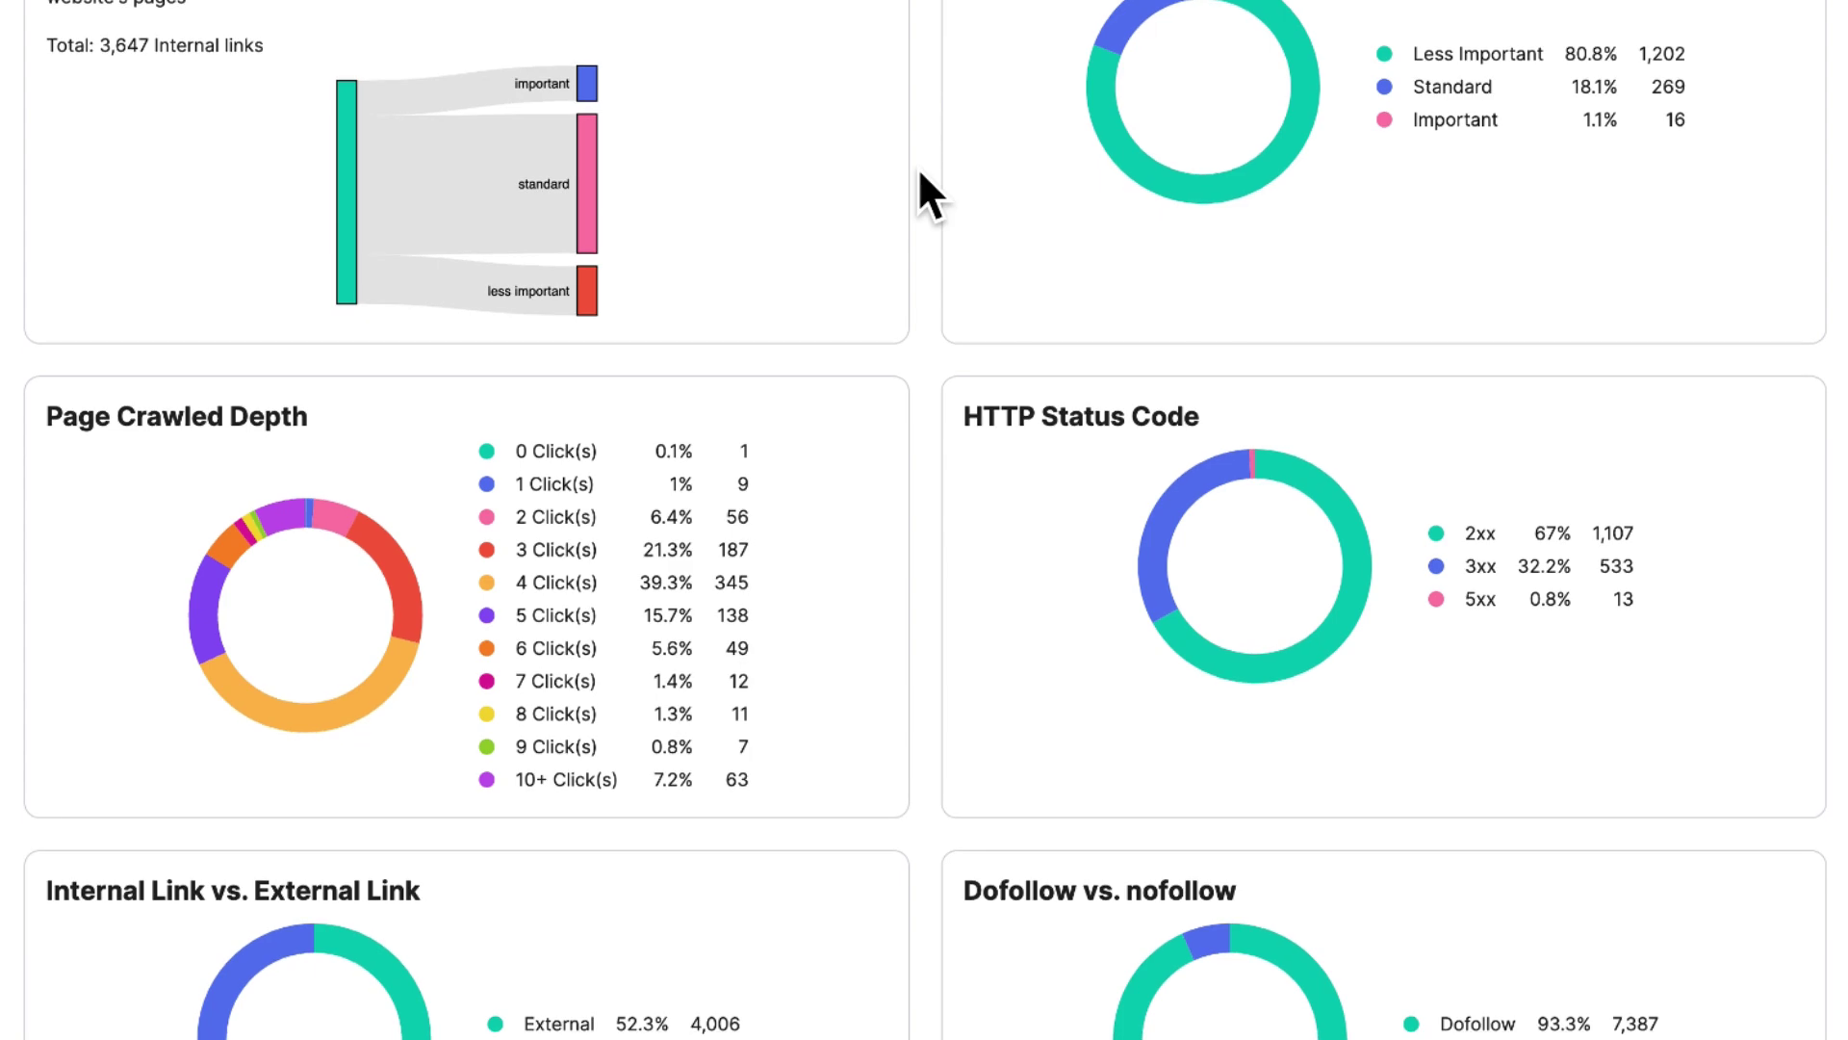
scroll(920, 172, down, 1)
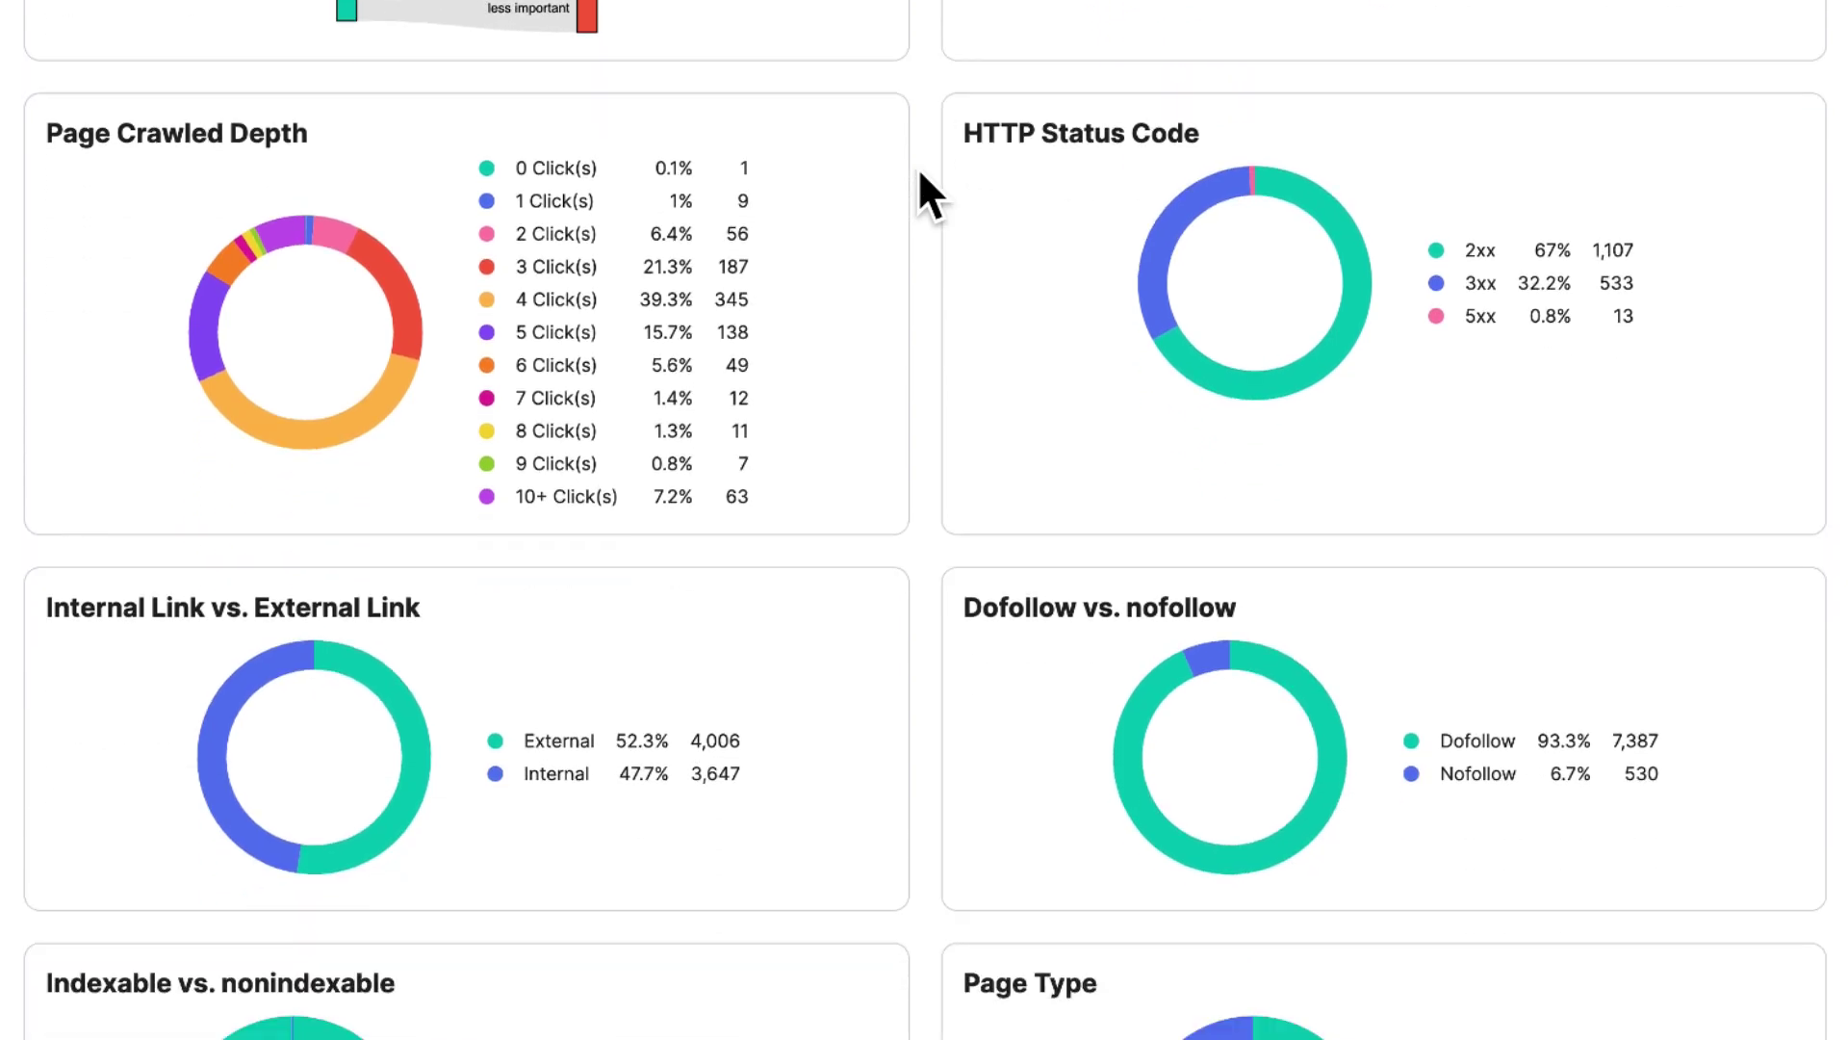
scroll(920, 172, up, 2)
scroll(920, 172, up, 2)
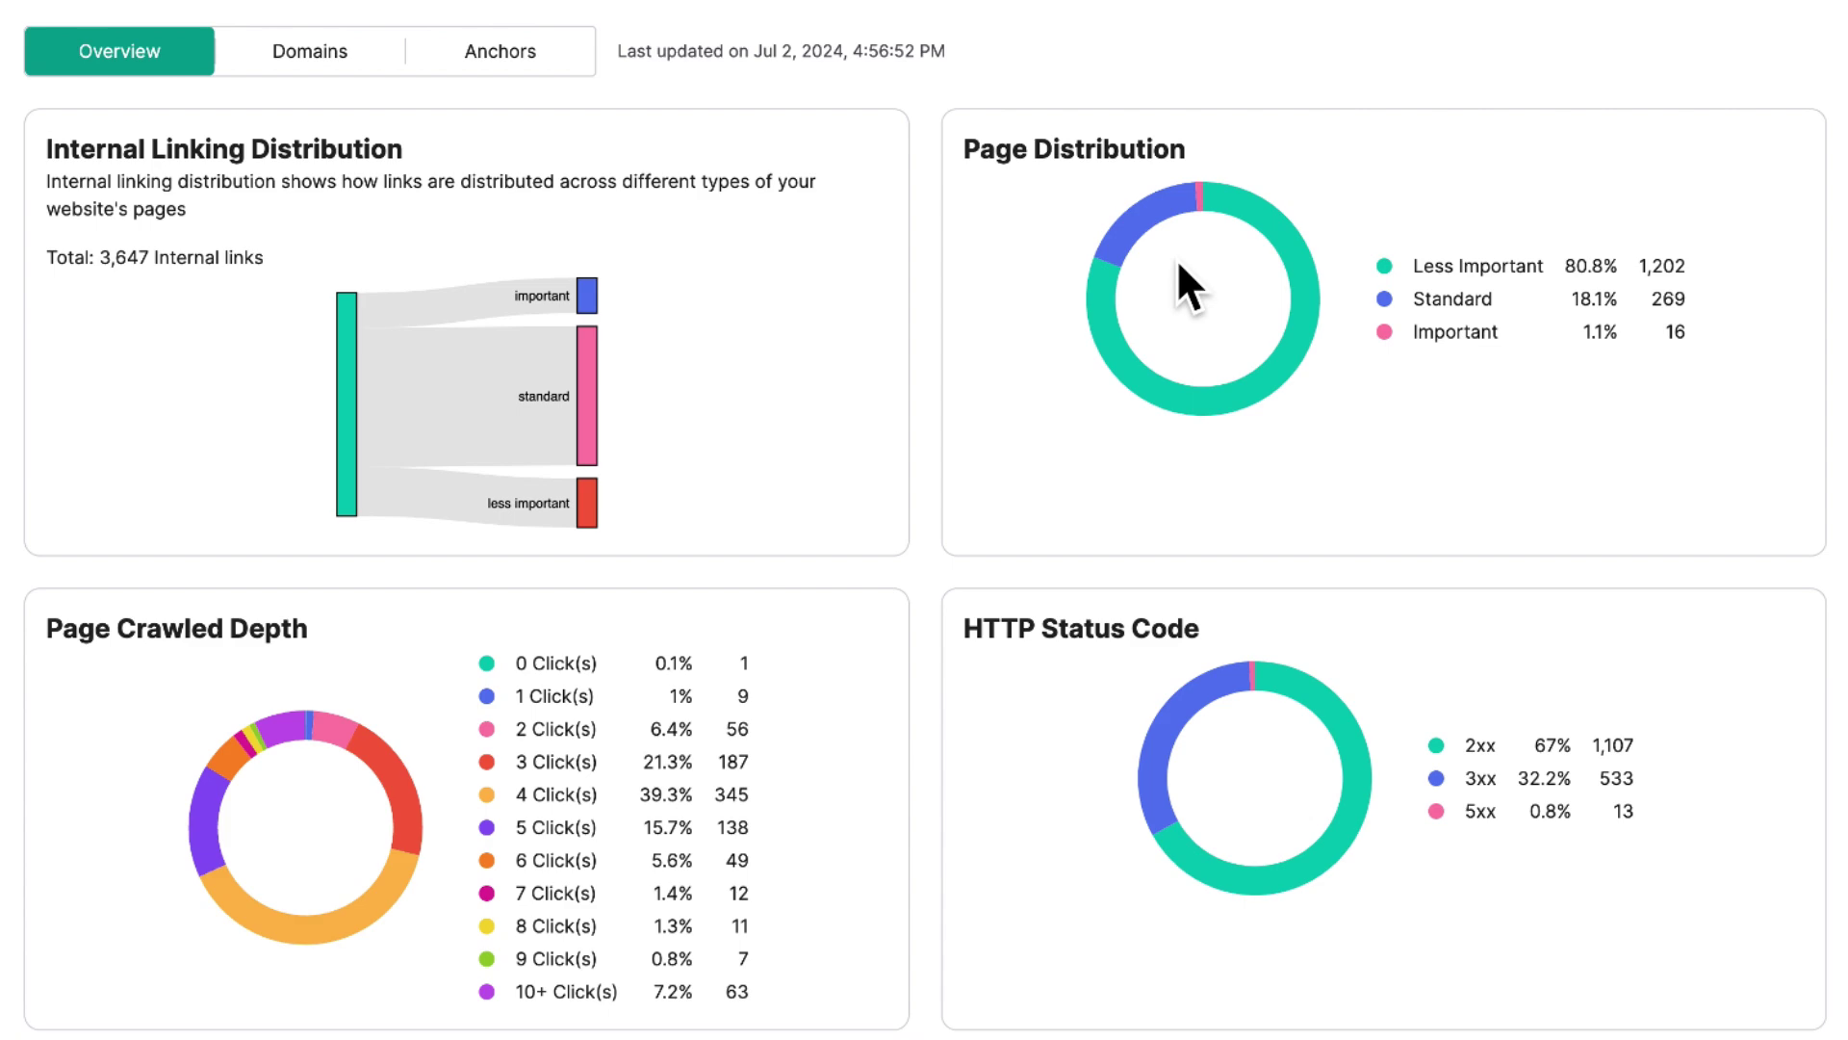
Show the Domains report listing linked domains with their link counts
click(321, 55)
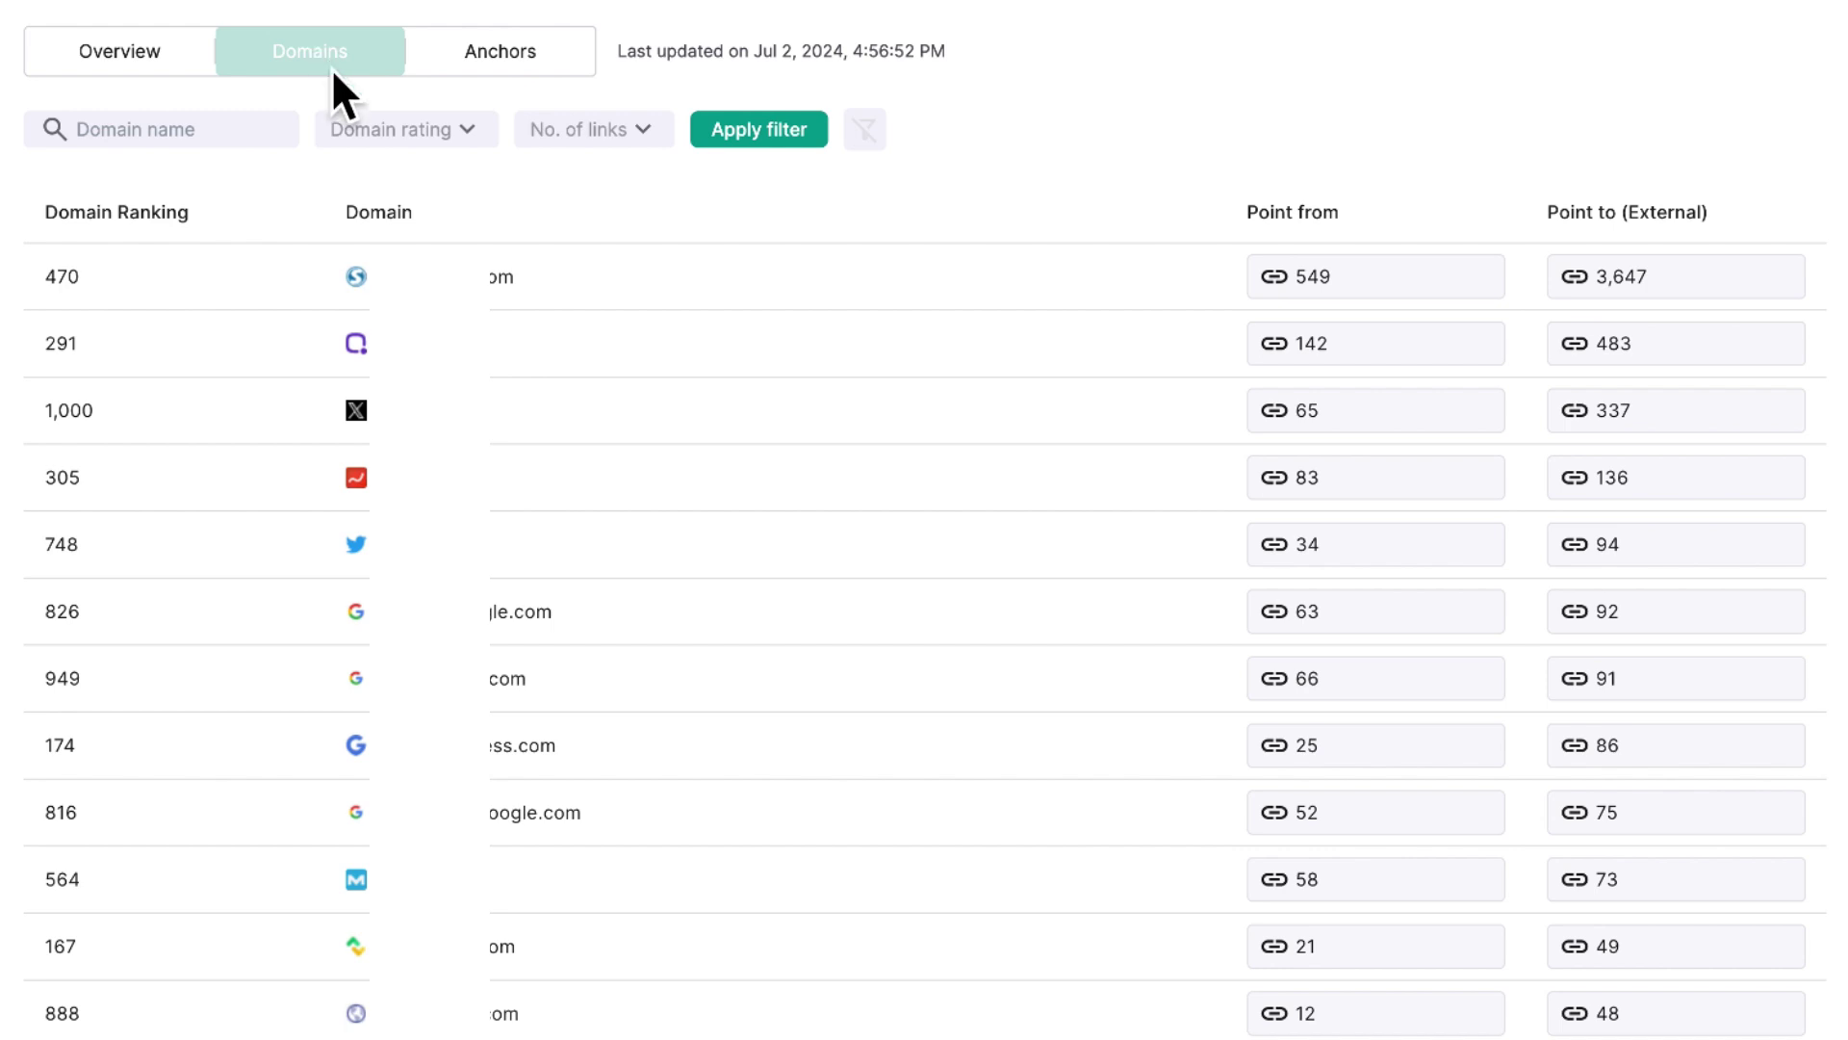
scroll(587, 305, down, 2)
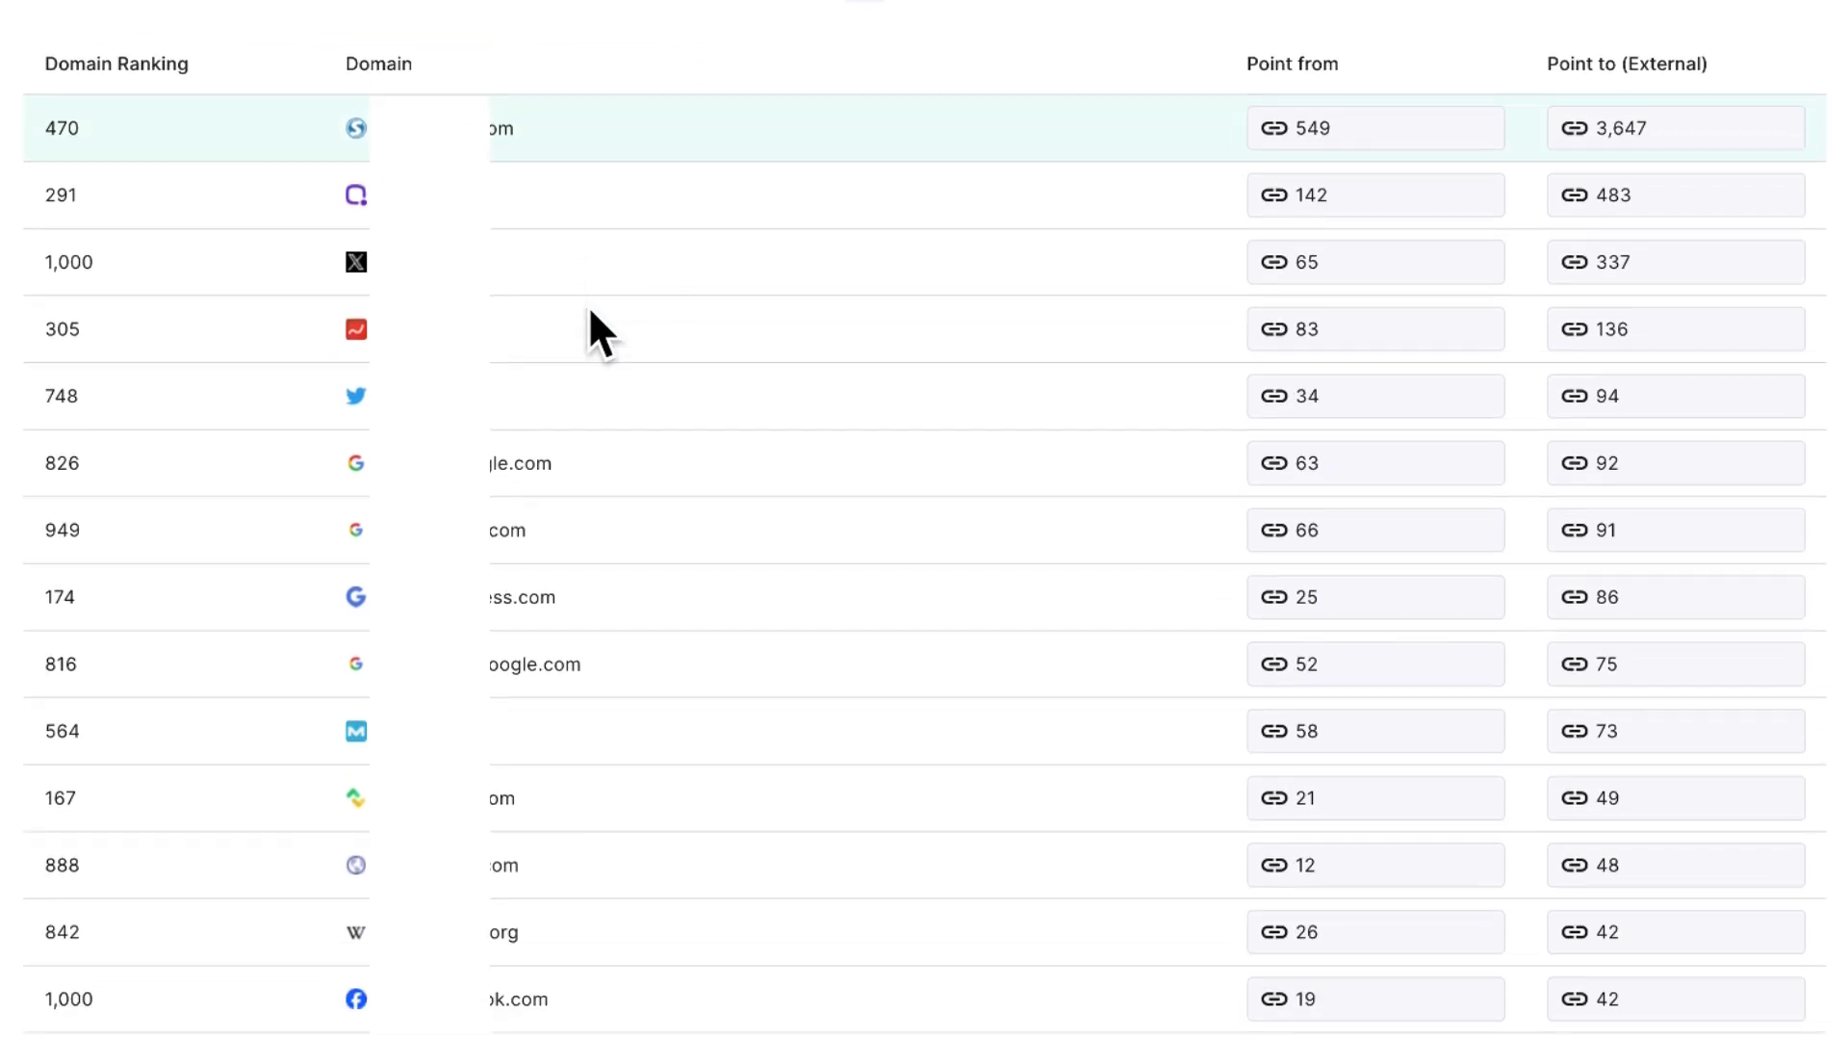
scroll(587, 304, down, 2)
scroll(587, 304, down, 1)
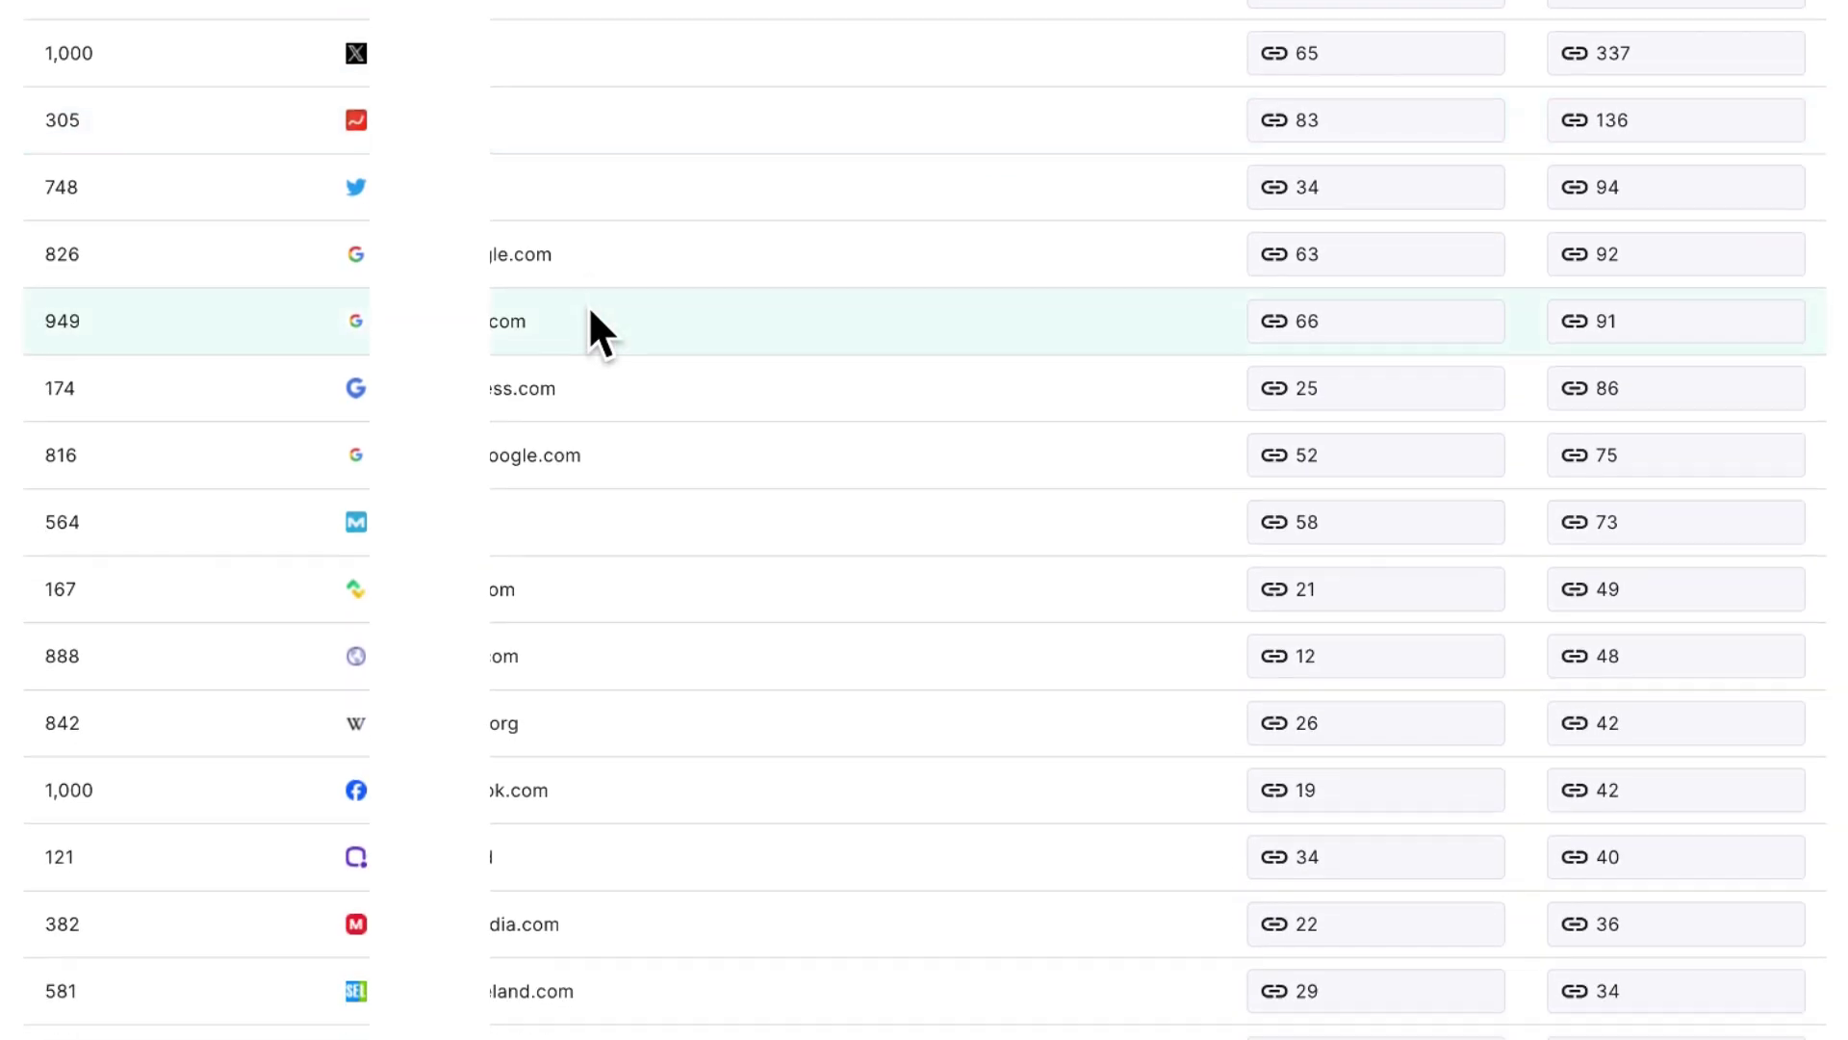
scroll(591, 309, down, 1)
scroll(587, 305, up, 5)
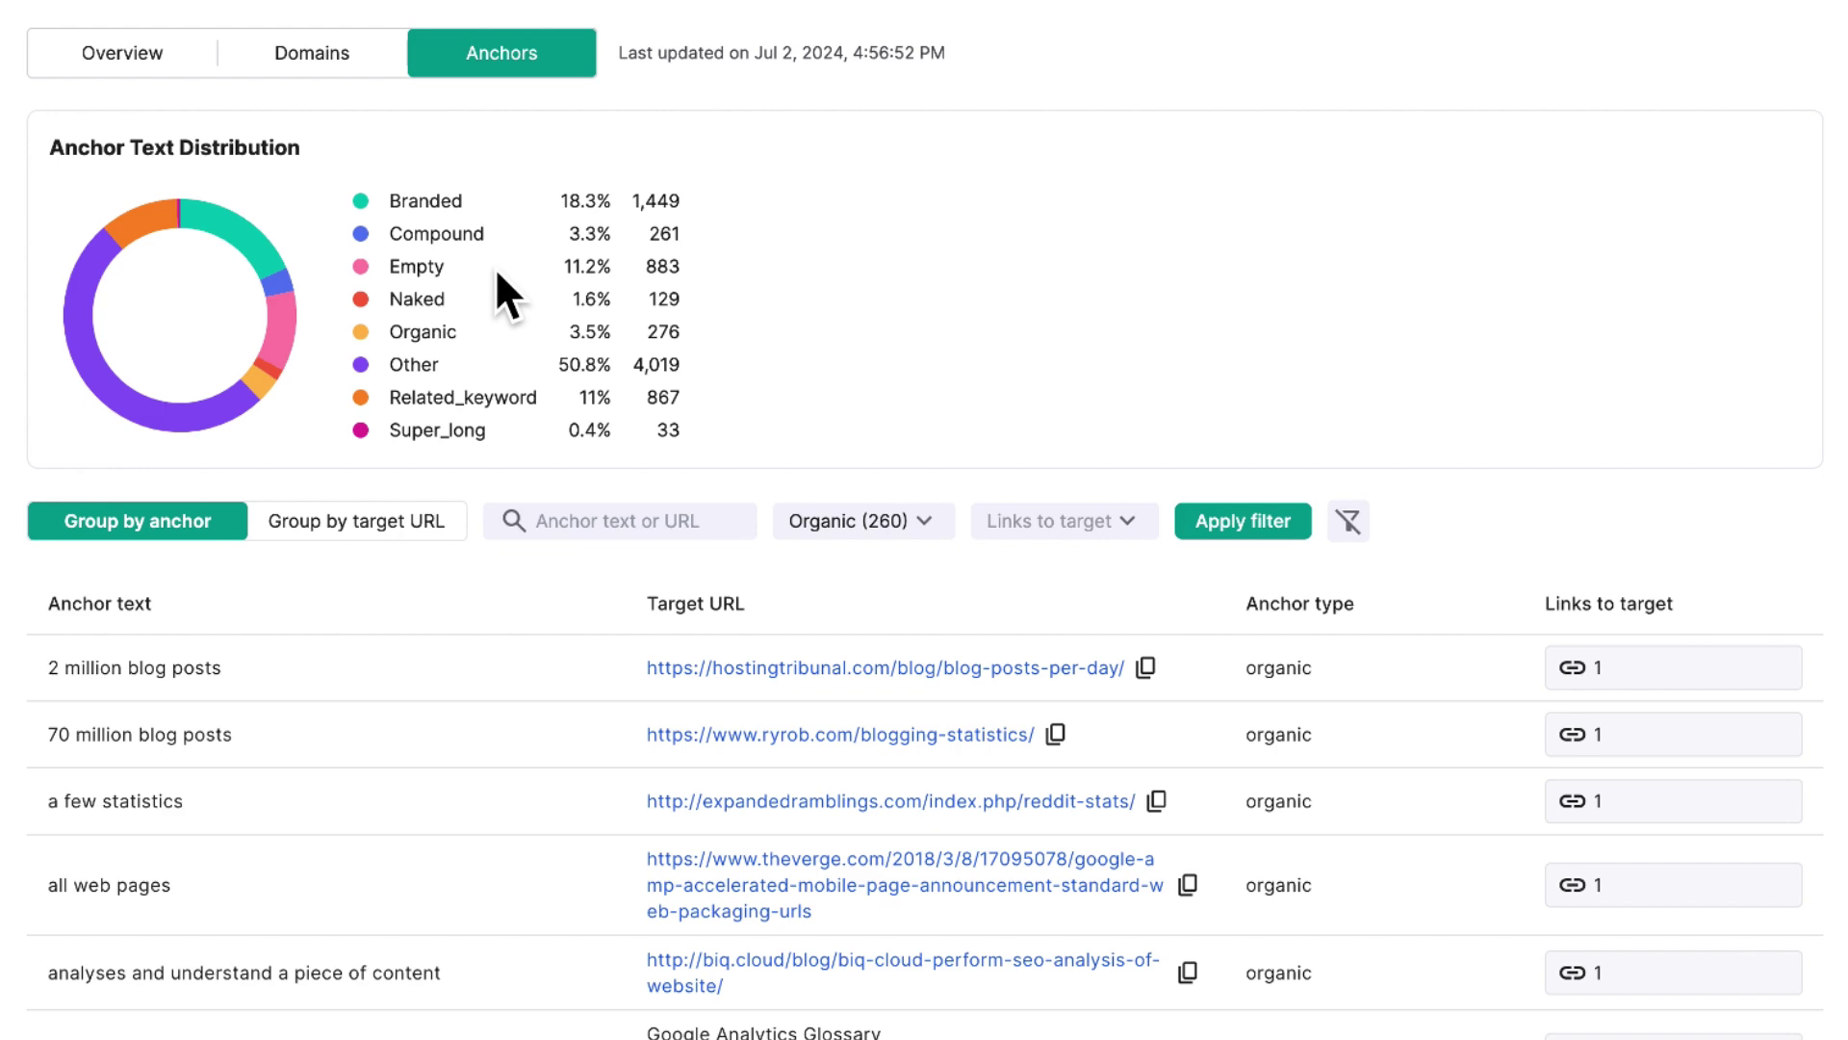
scroll(460, 677, down, 1)
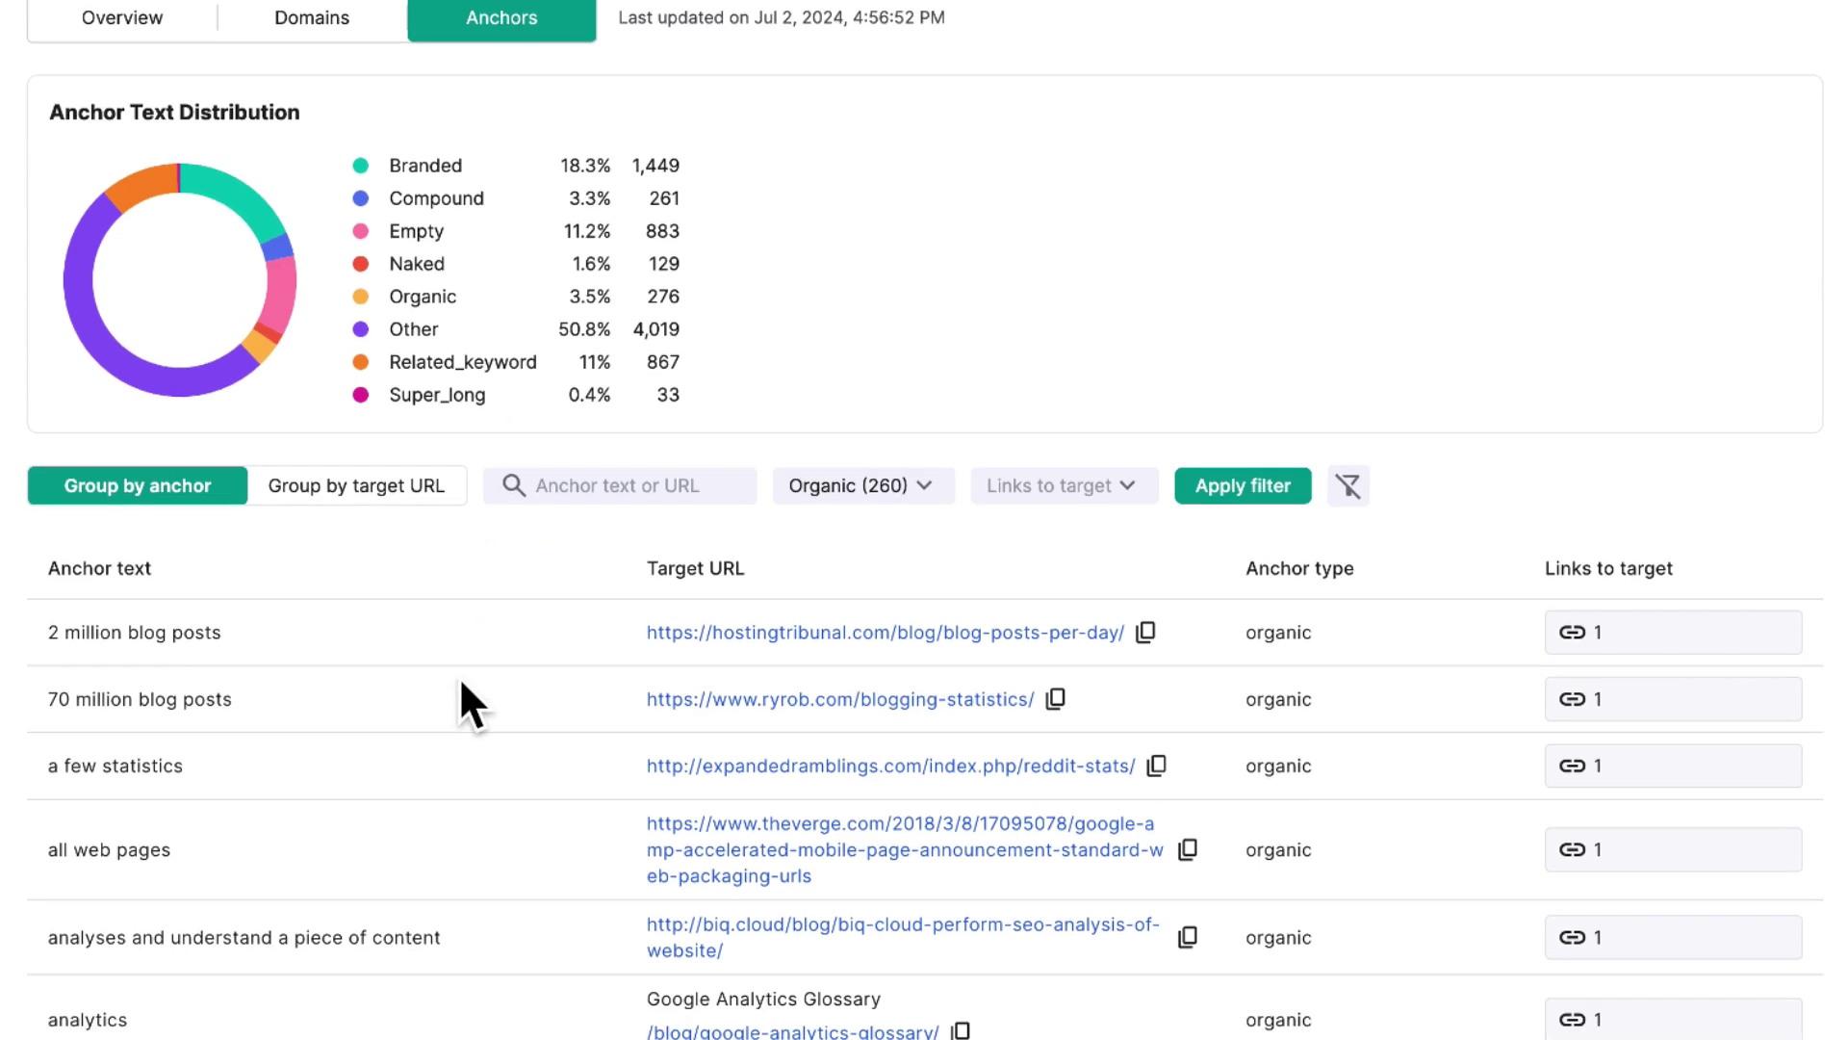
scroll(458, 677, down, 2)
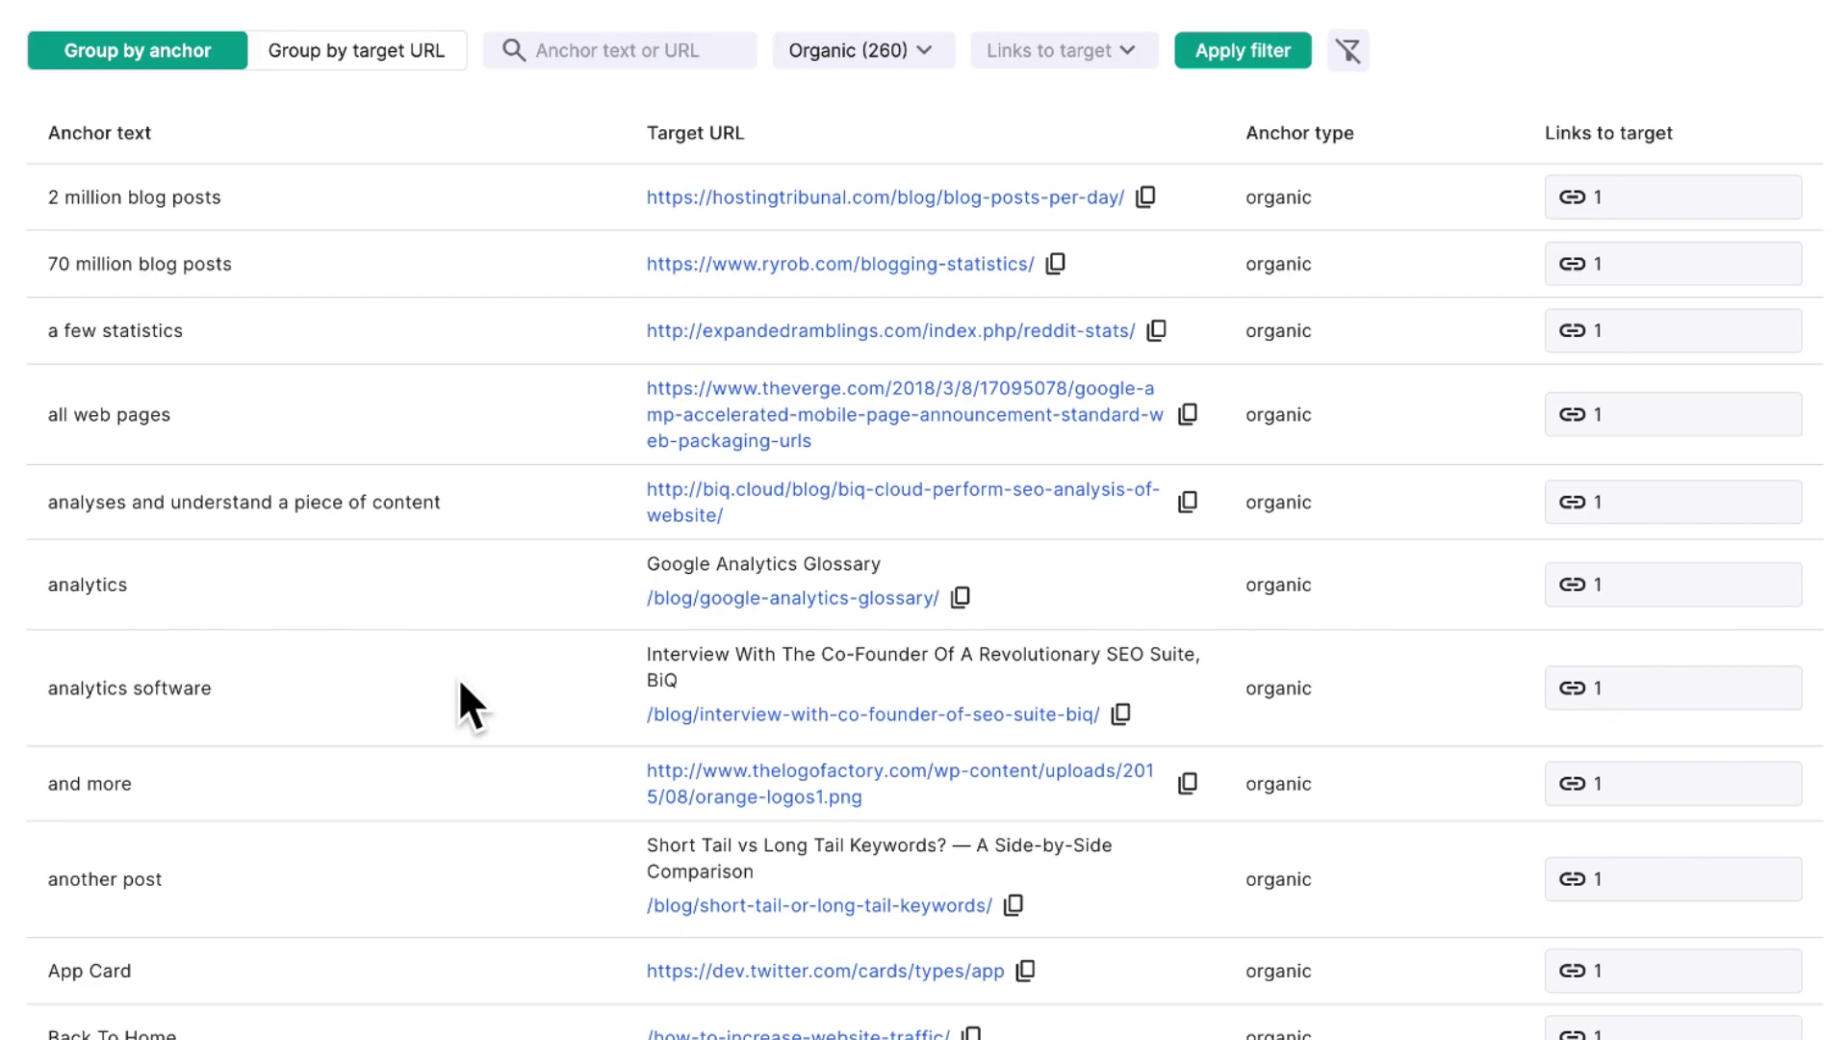
scroll(458, 677, down, 2)
scroll(457, 677, down, 2)
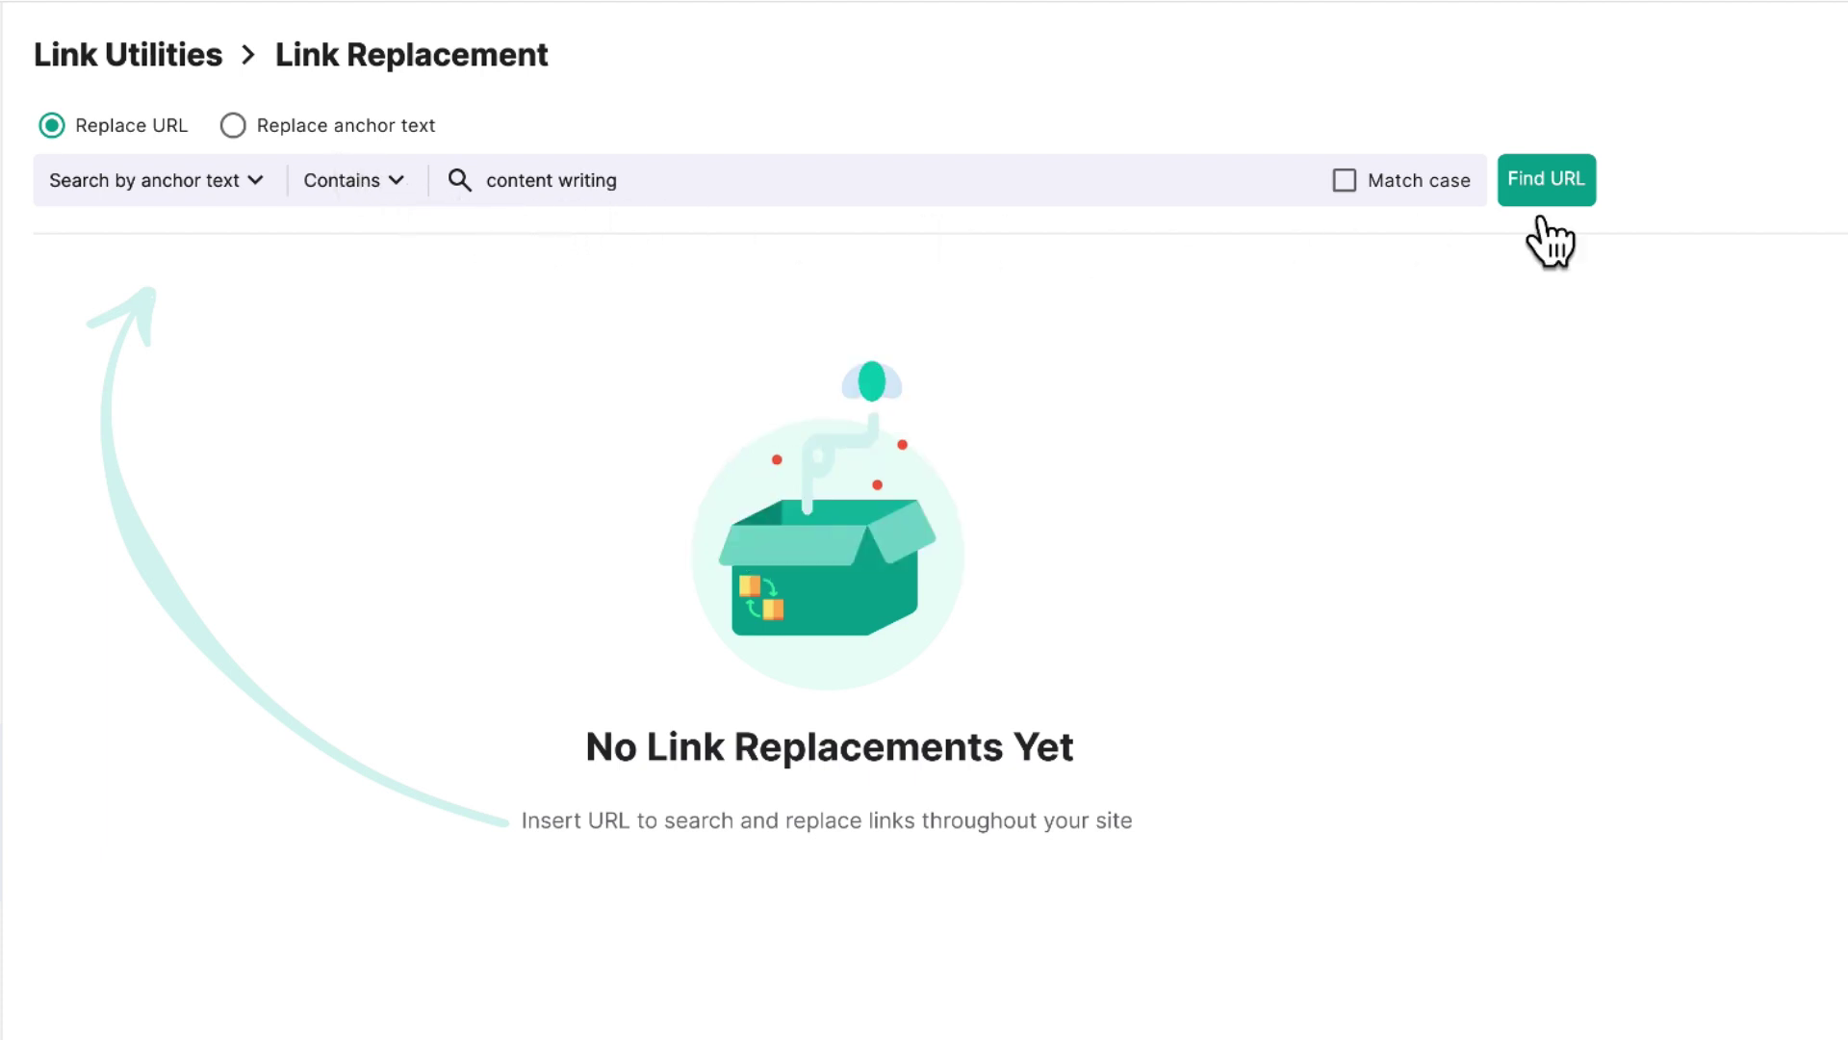
Find links with anchor text 'content writing' and enter the replacement link
click(1585, 185)
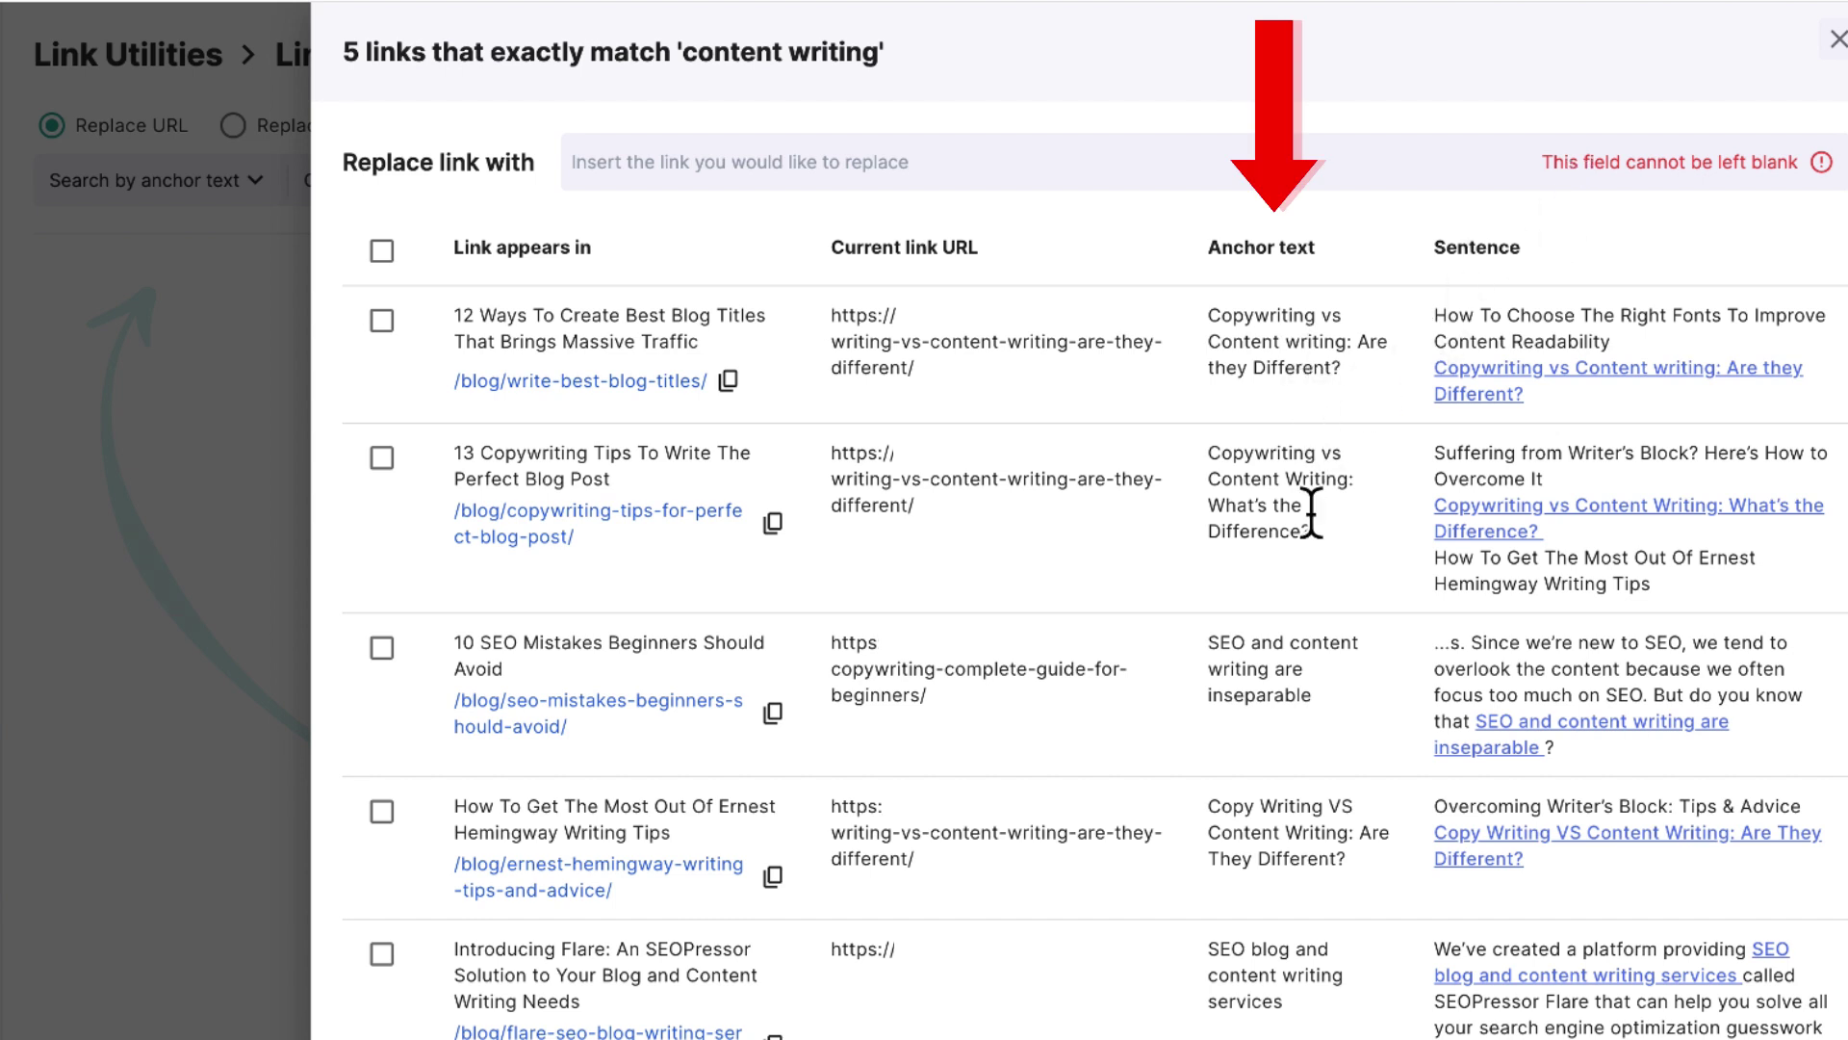
click(1176, 182)
text(https://example.com/new-link)
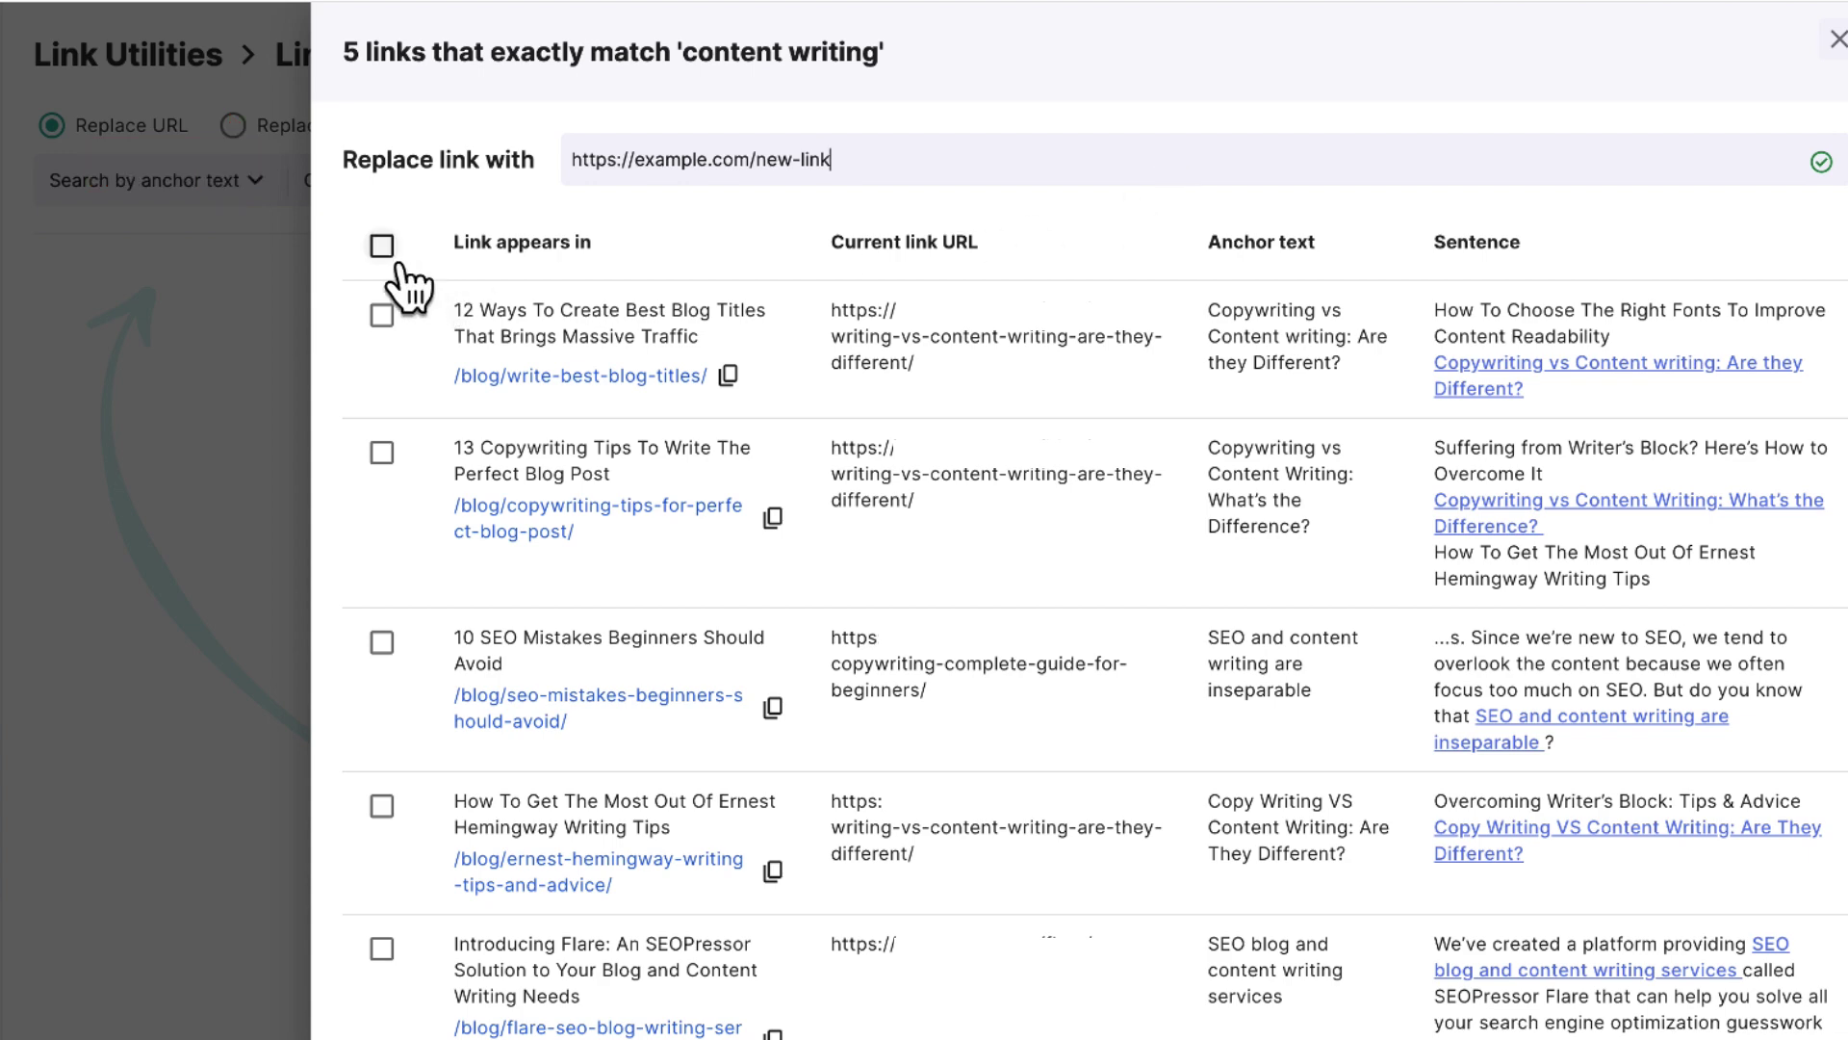
Select all five matching links and approve the reviewed replacements
click(381, 249)
scroll(1151, 834, down, 2)
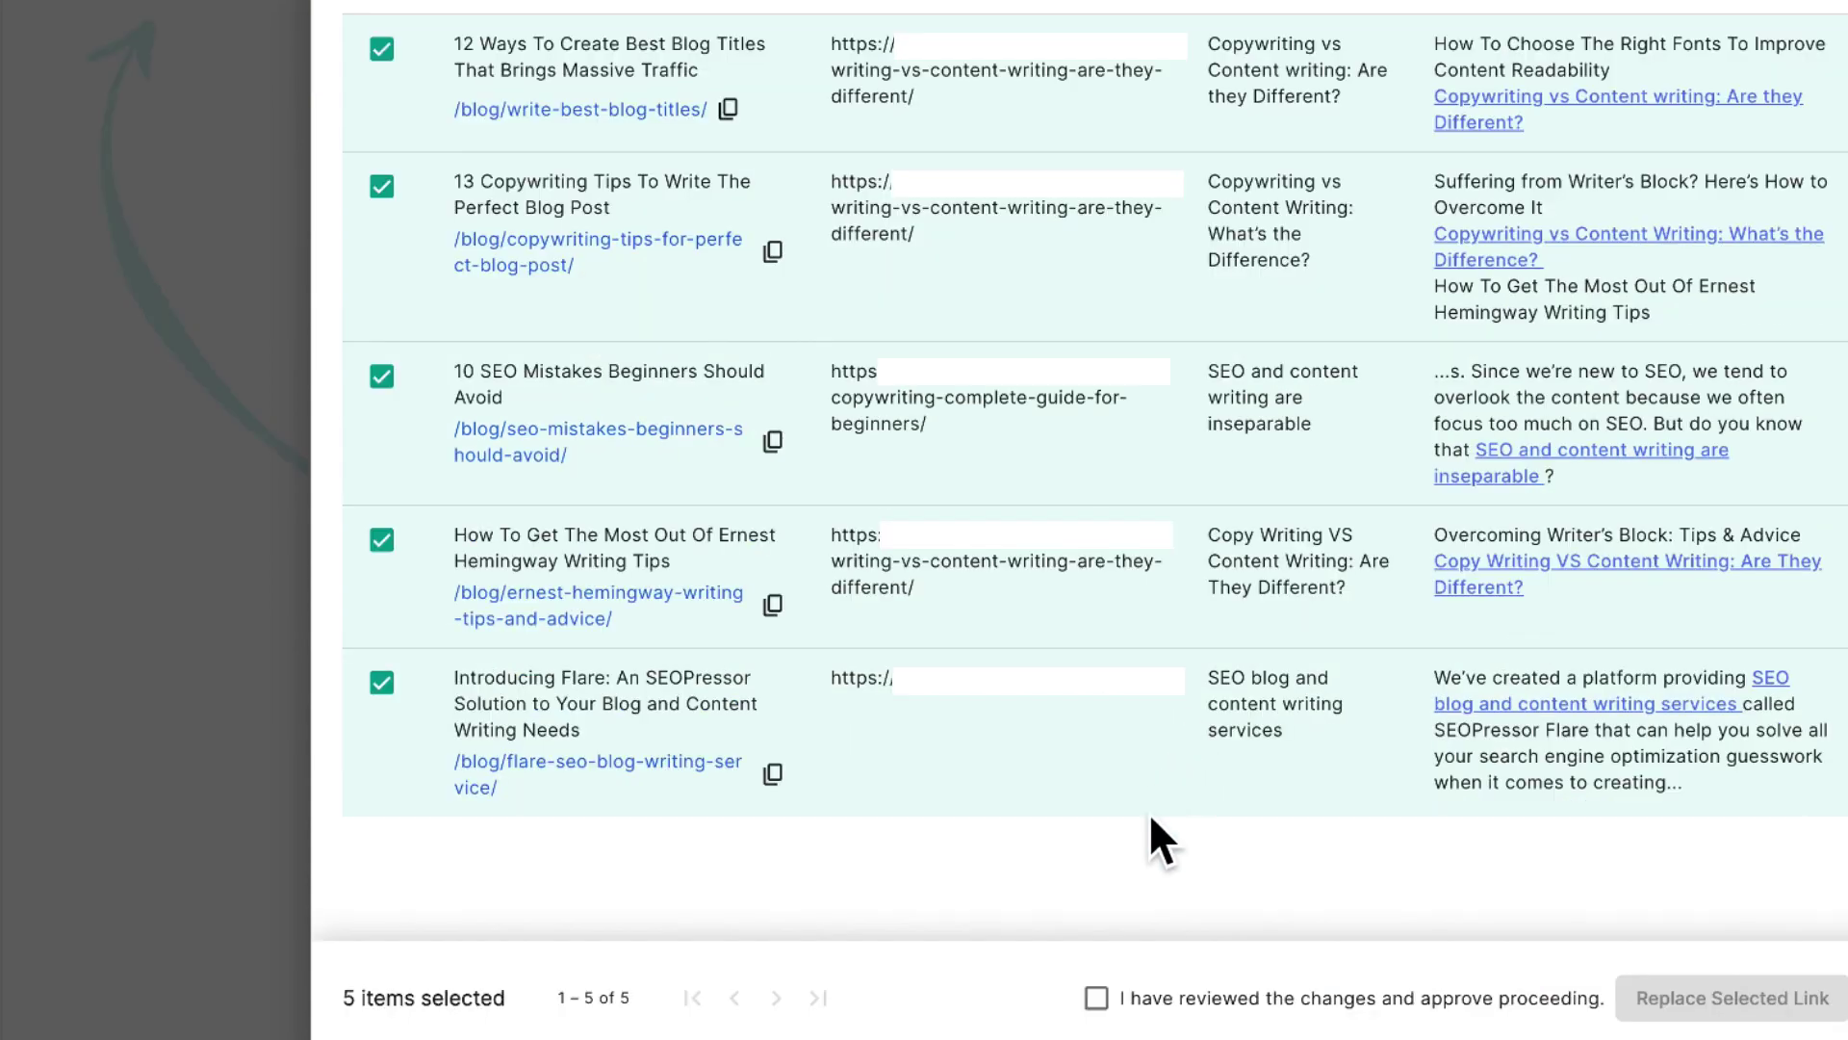
click(1097, 998)
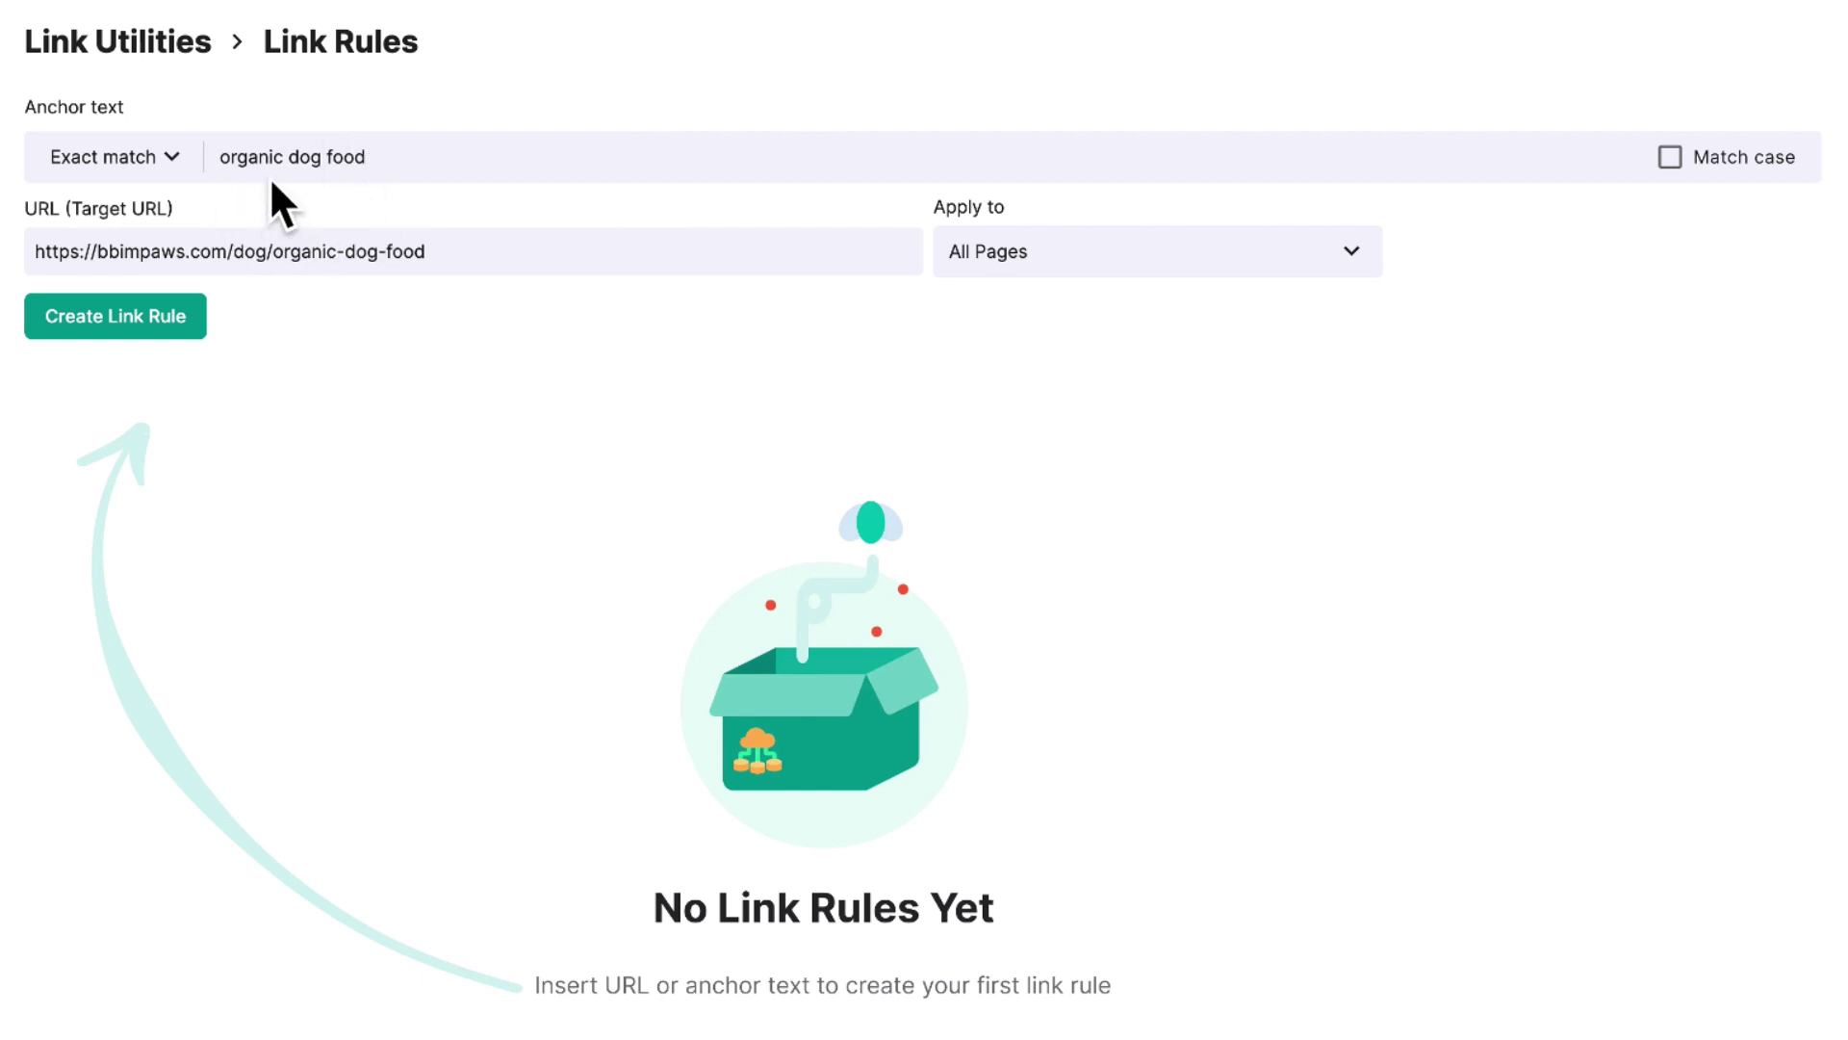
Keep Exact match for the anchor and create the 'organic dog food' link rule
click(175, 168)
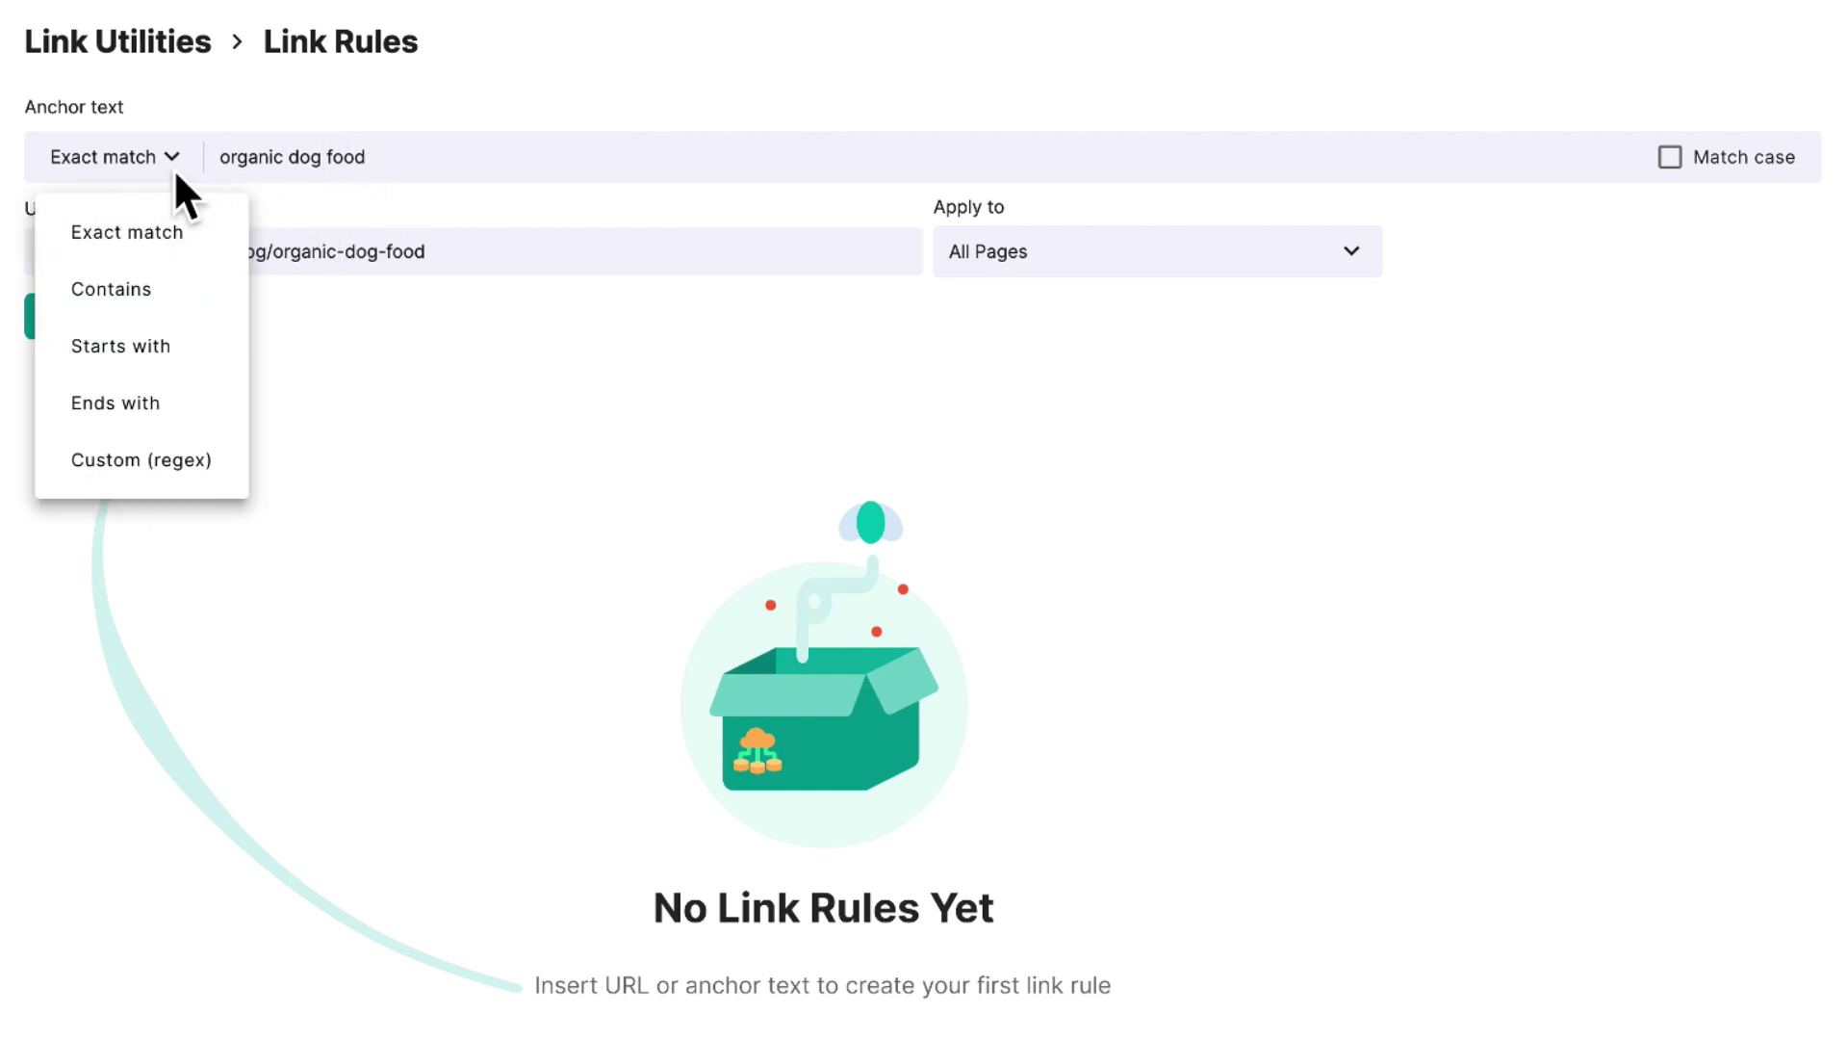
click(191, 181)
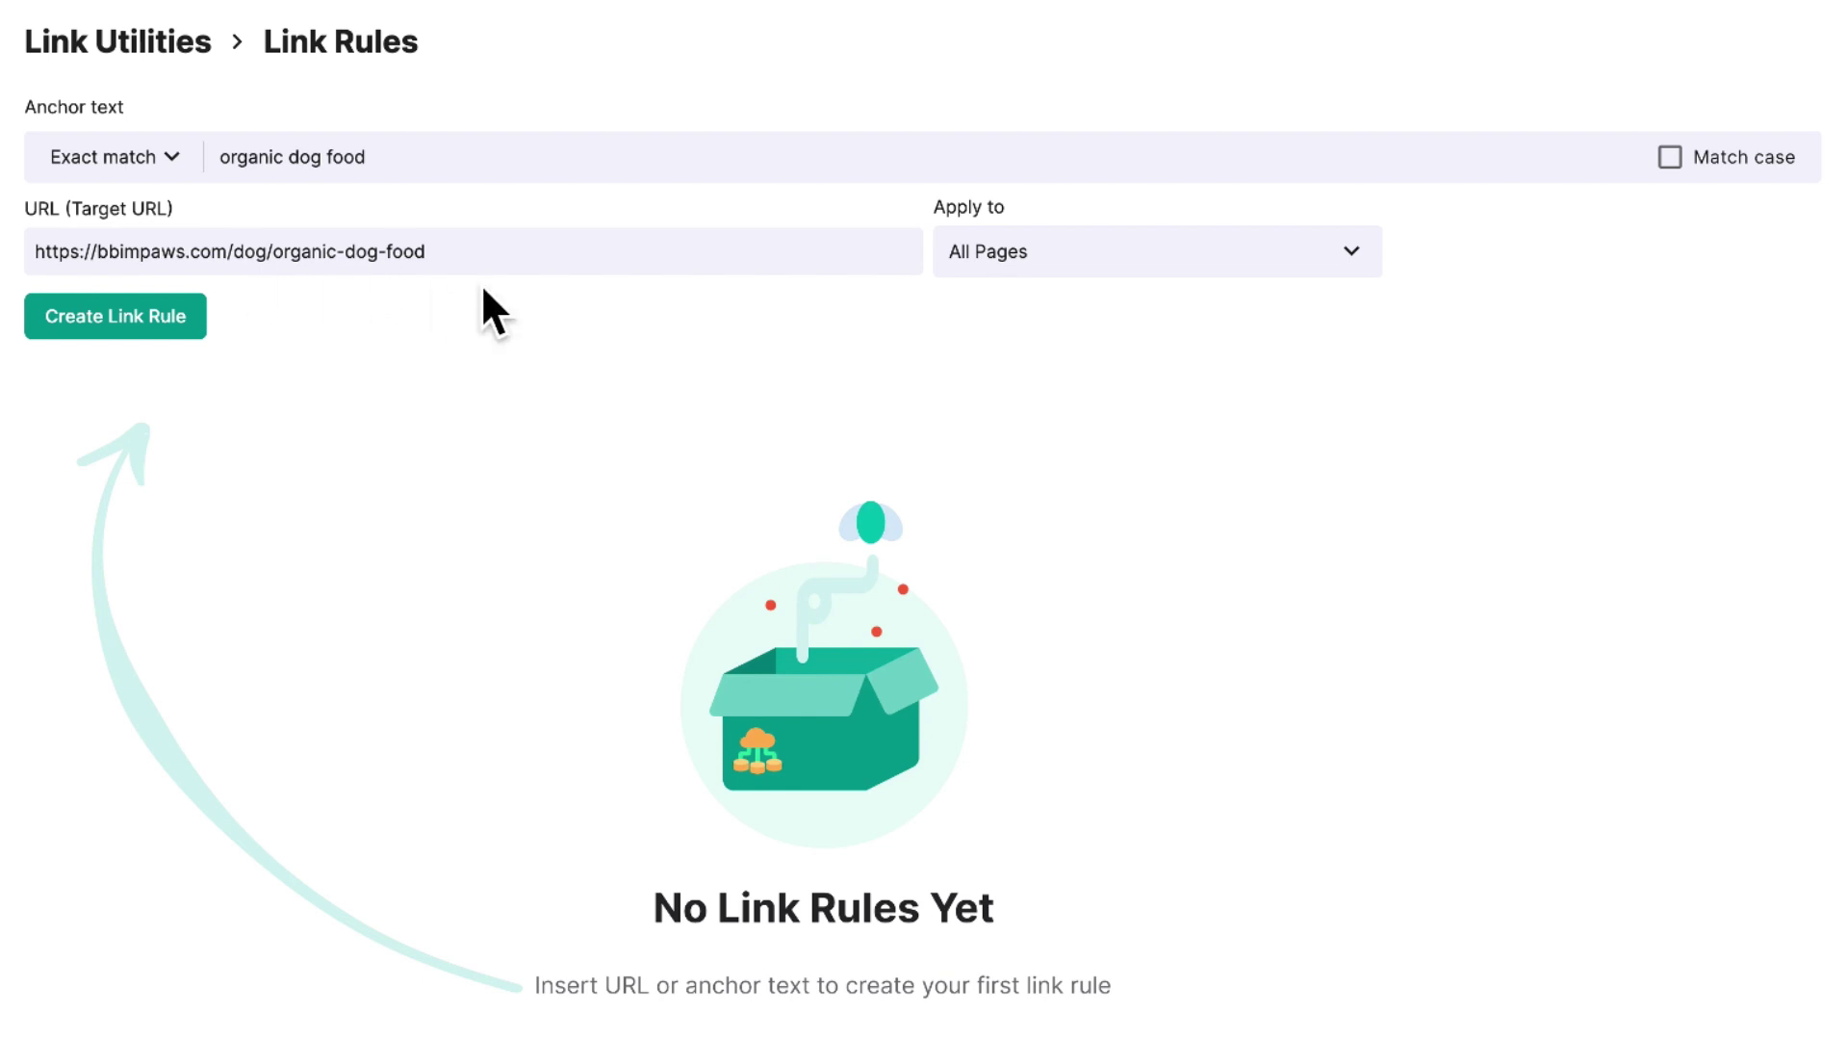
click(200, 343)
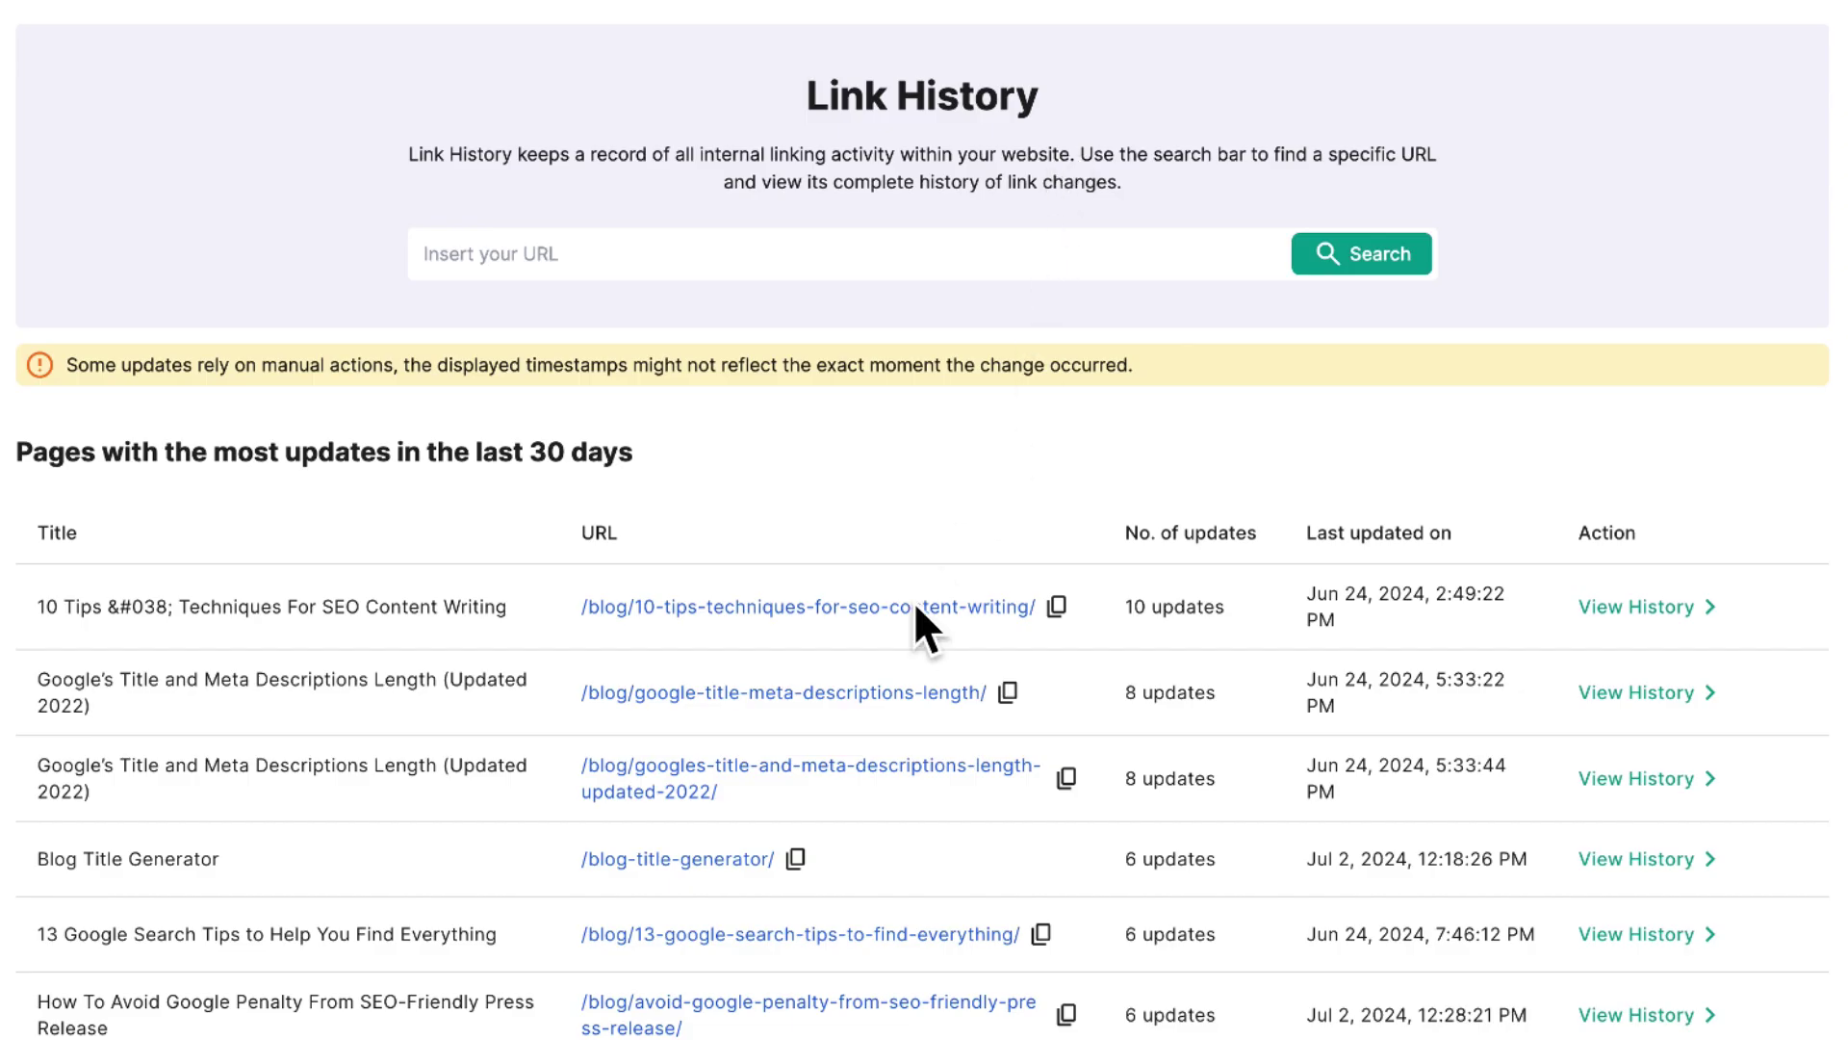
scroll(890, 671, down, 1)
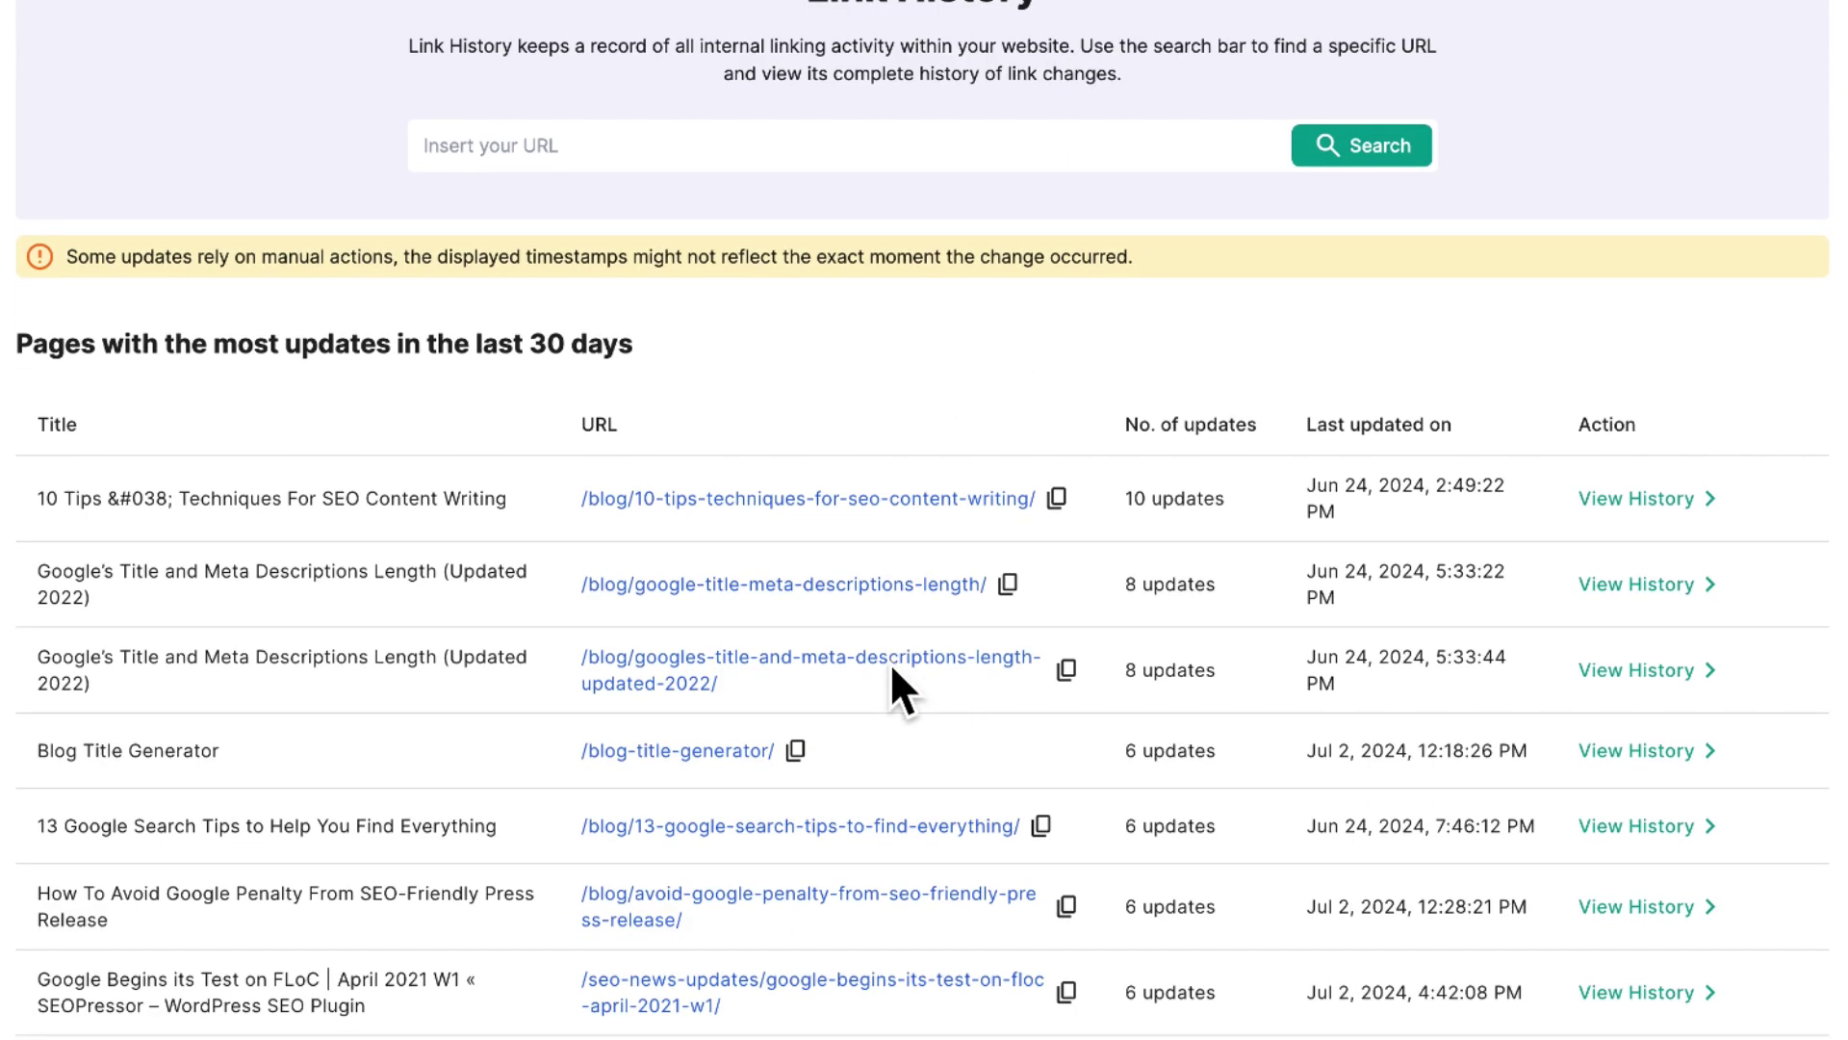
scroll(889, 664, up, 1)
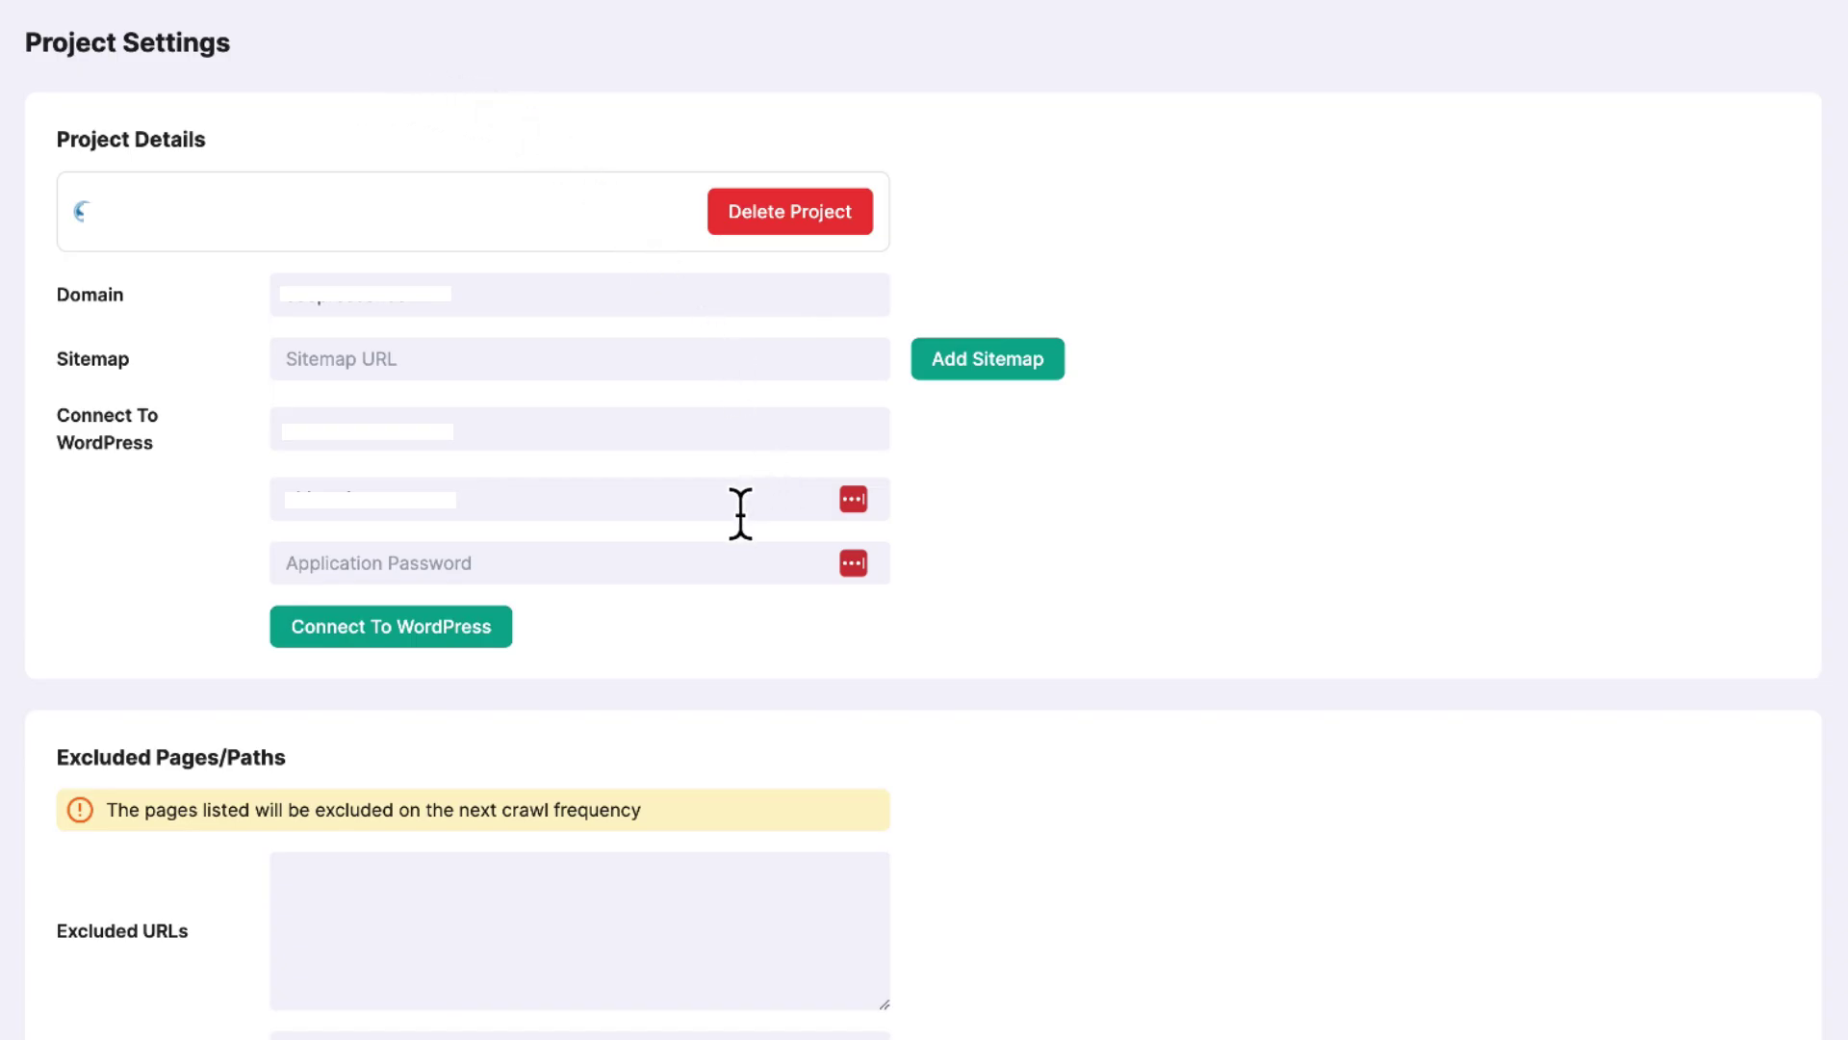
scroll(755, 416, down, 5)
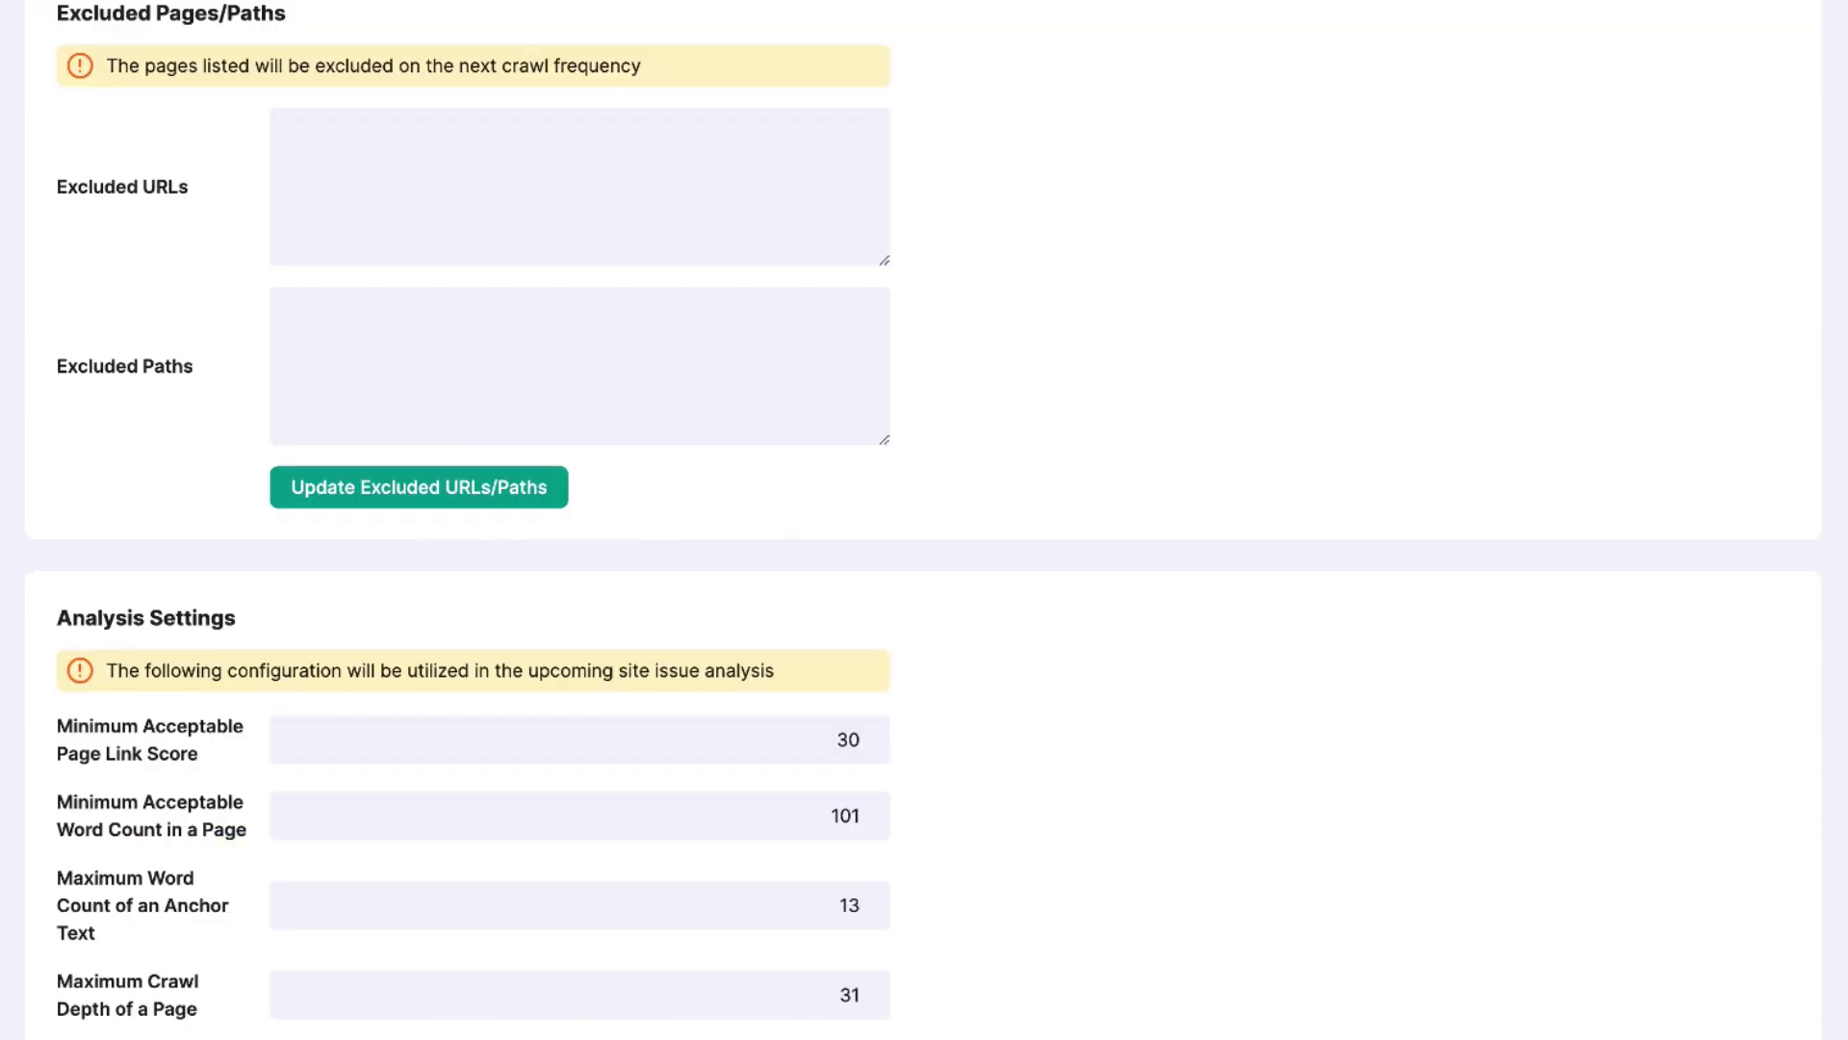
scroll(458, 913, down, 1)
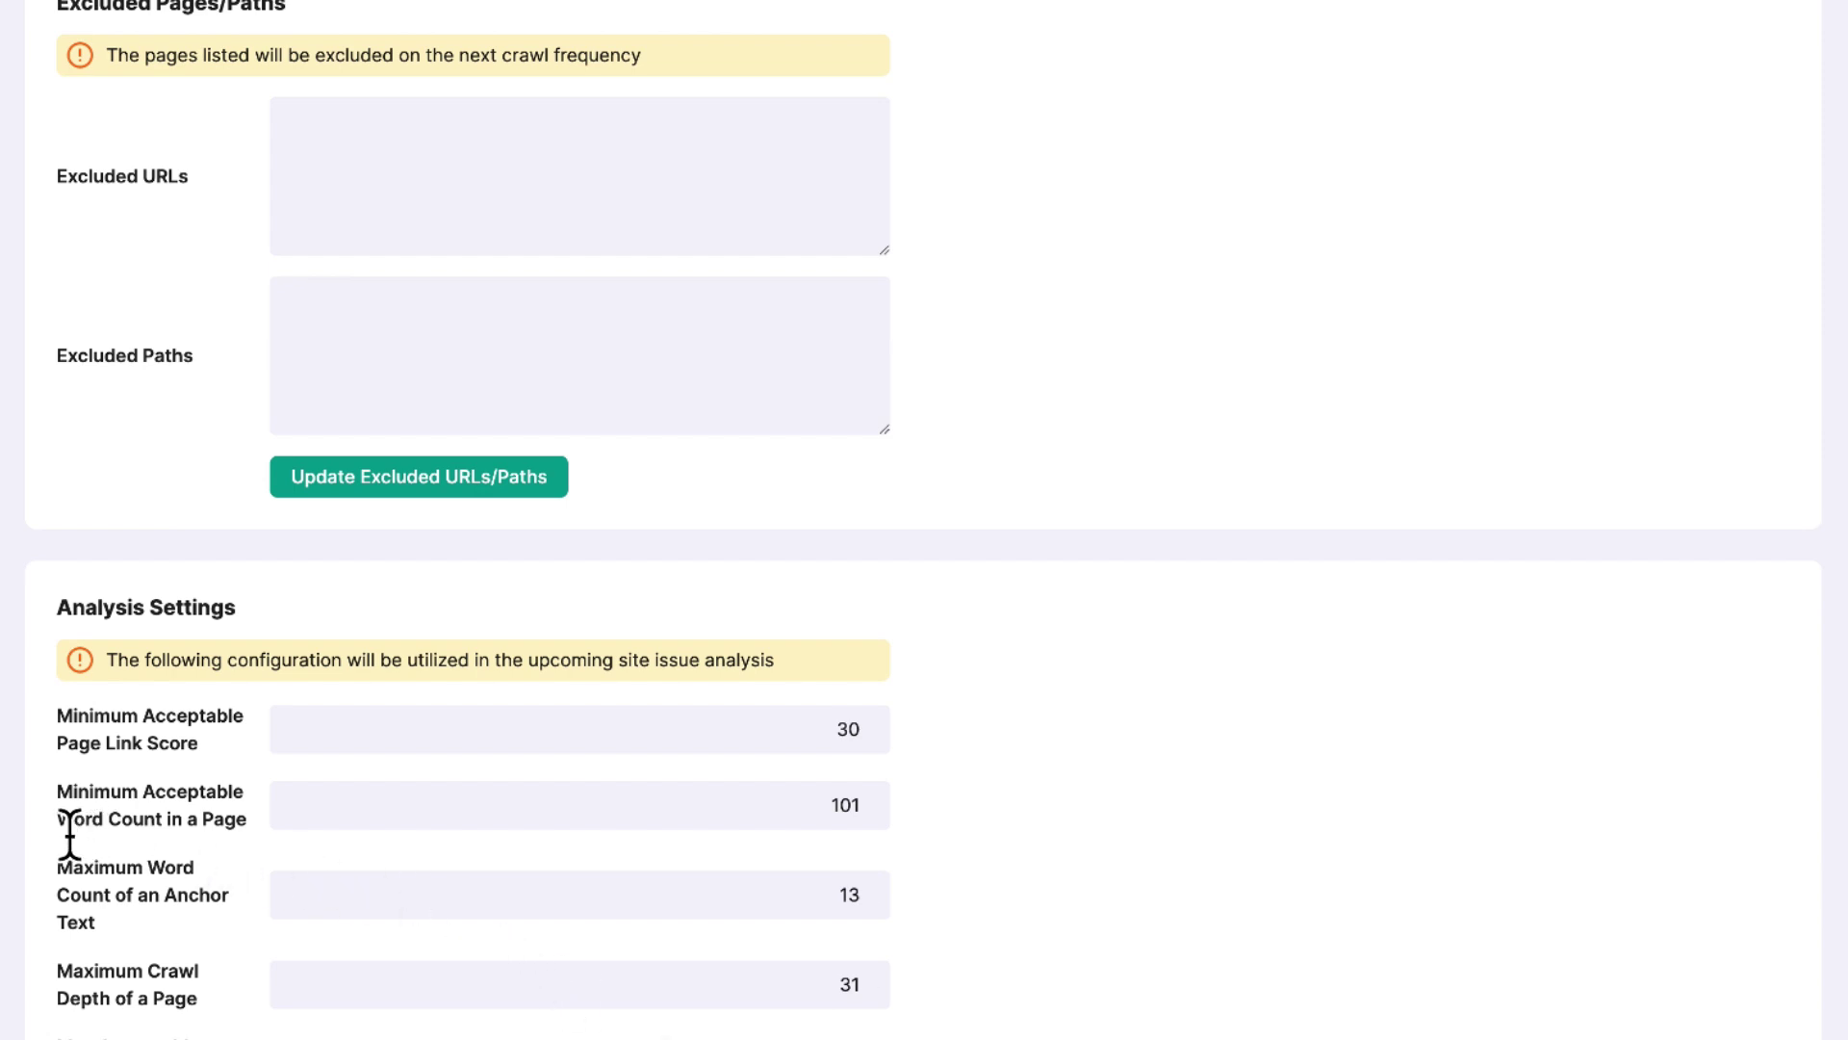
drag(59, 823, 164, 823)
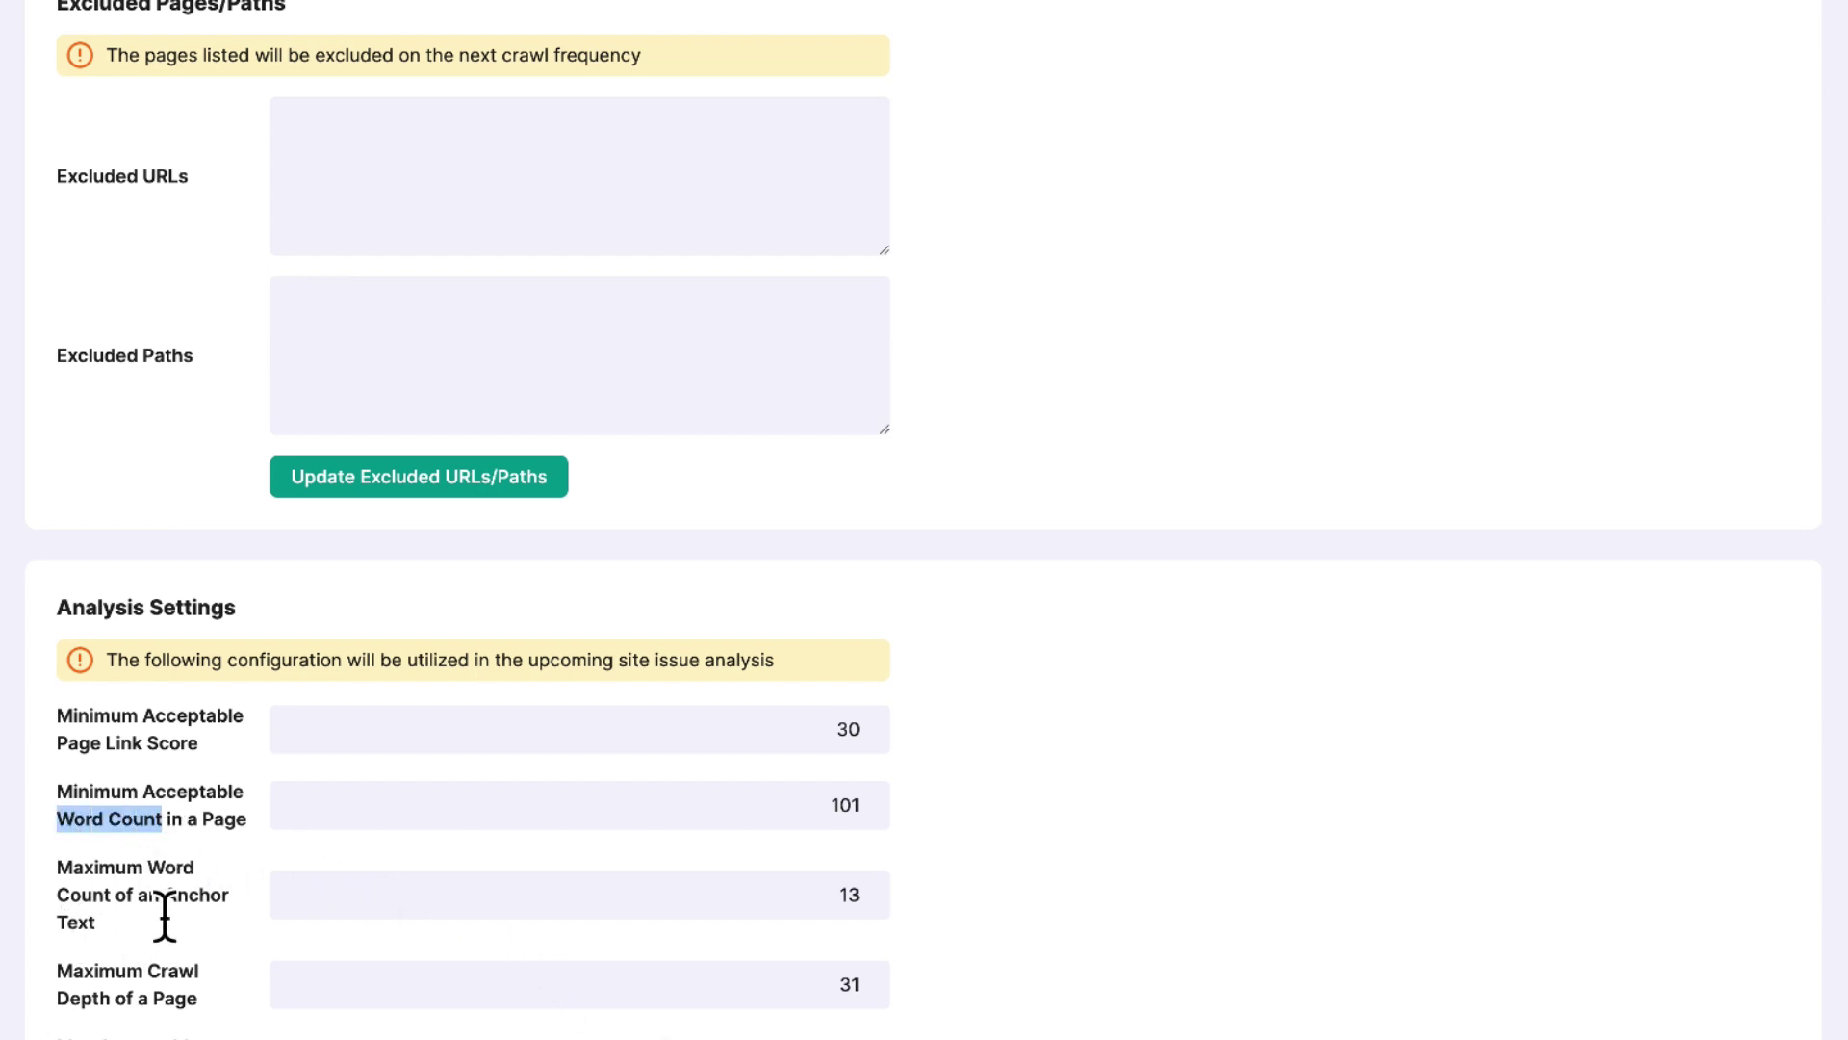
drag(164, 898, 235, 918)
click(235, 943)
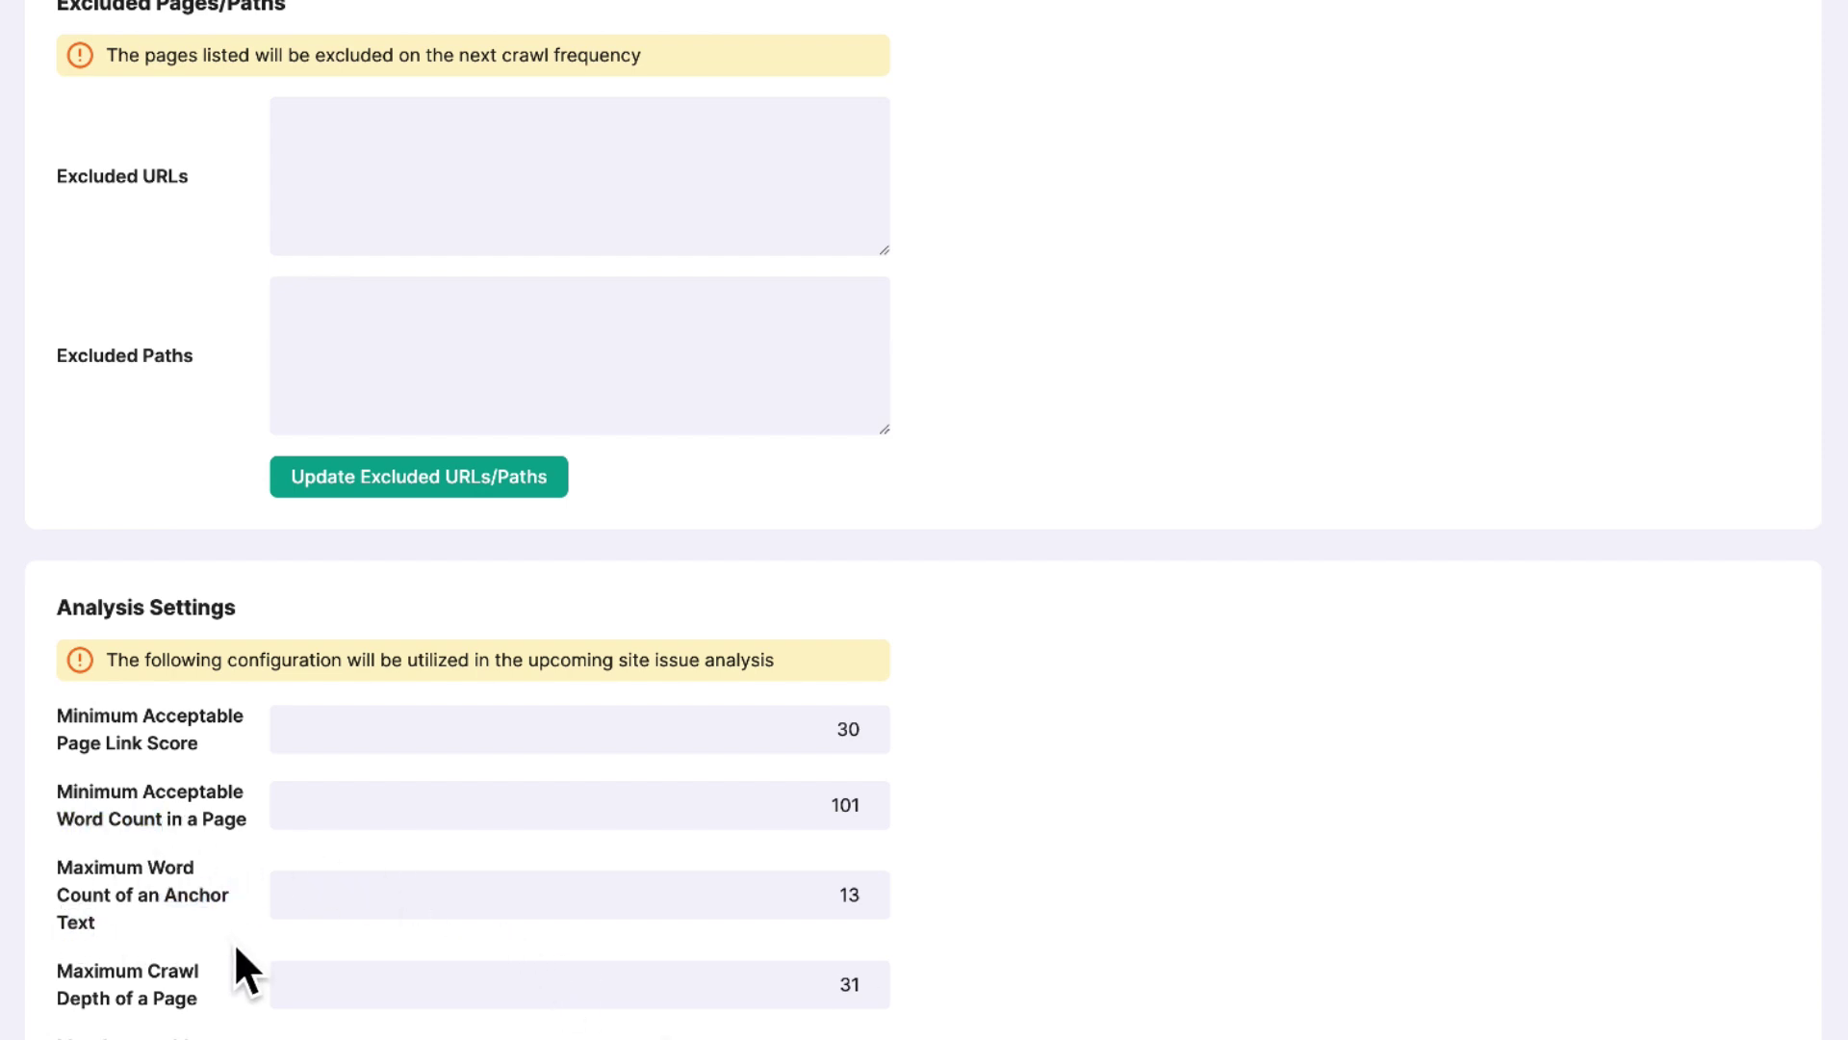
scroll(241, 943, down, 1)
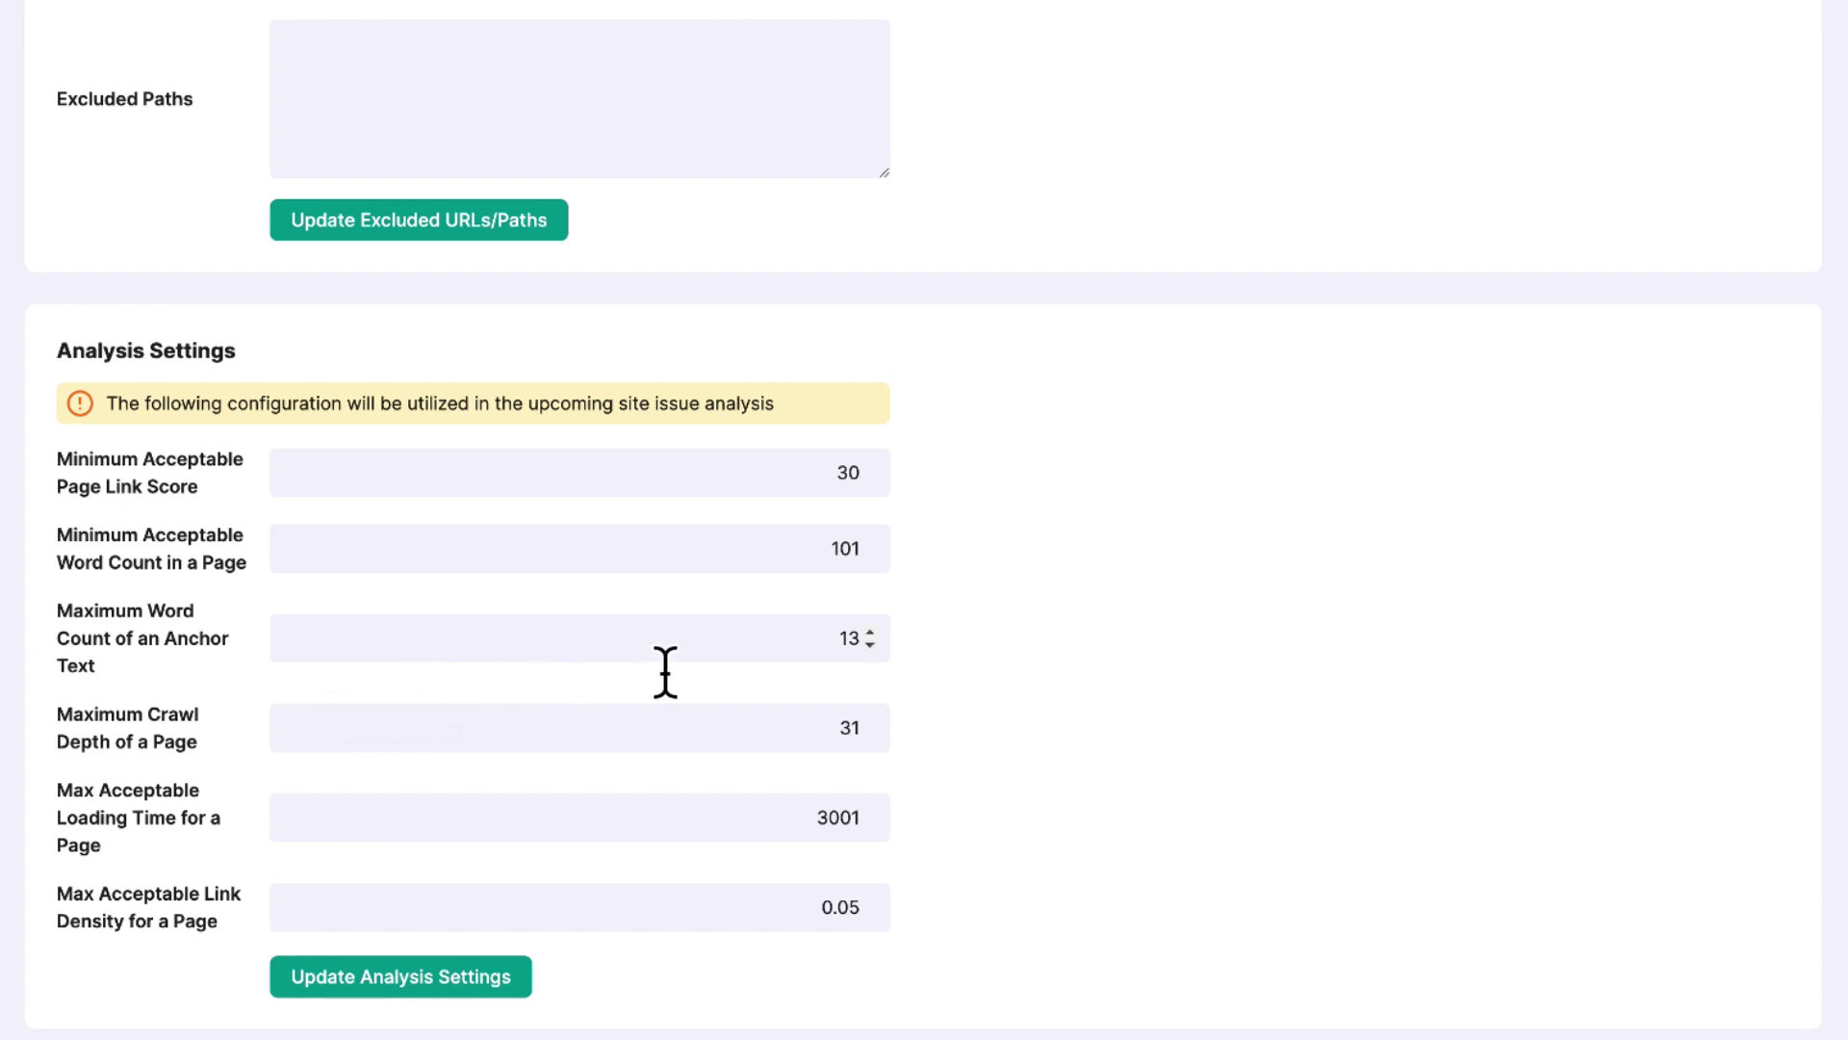
Change the maximum anchor text word count from 13 to 15
drag(804, 664, 873, 653)
text(15)
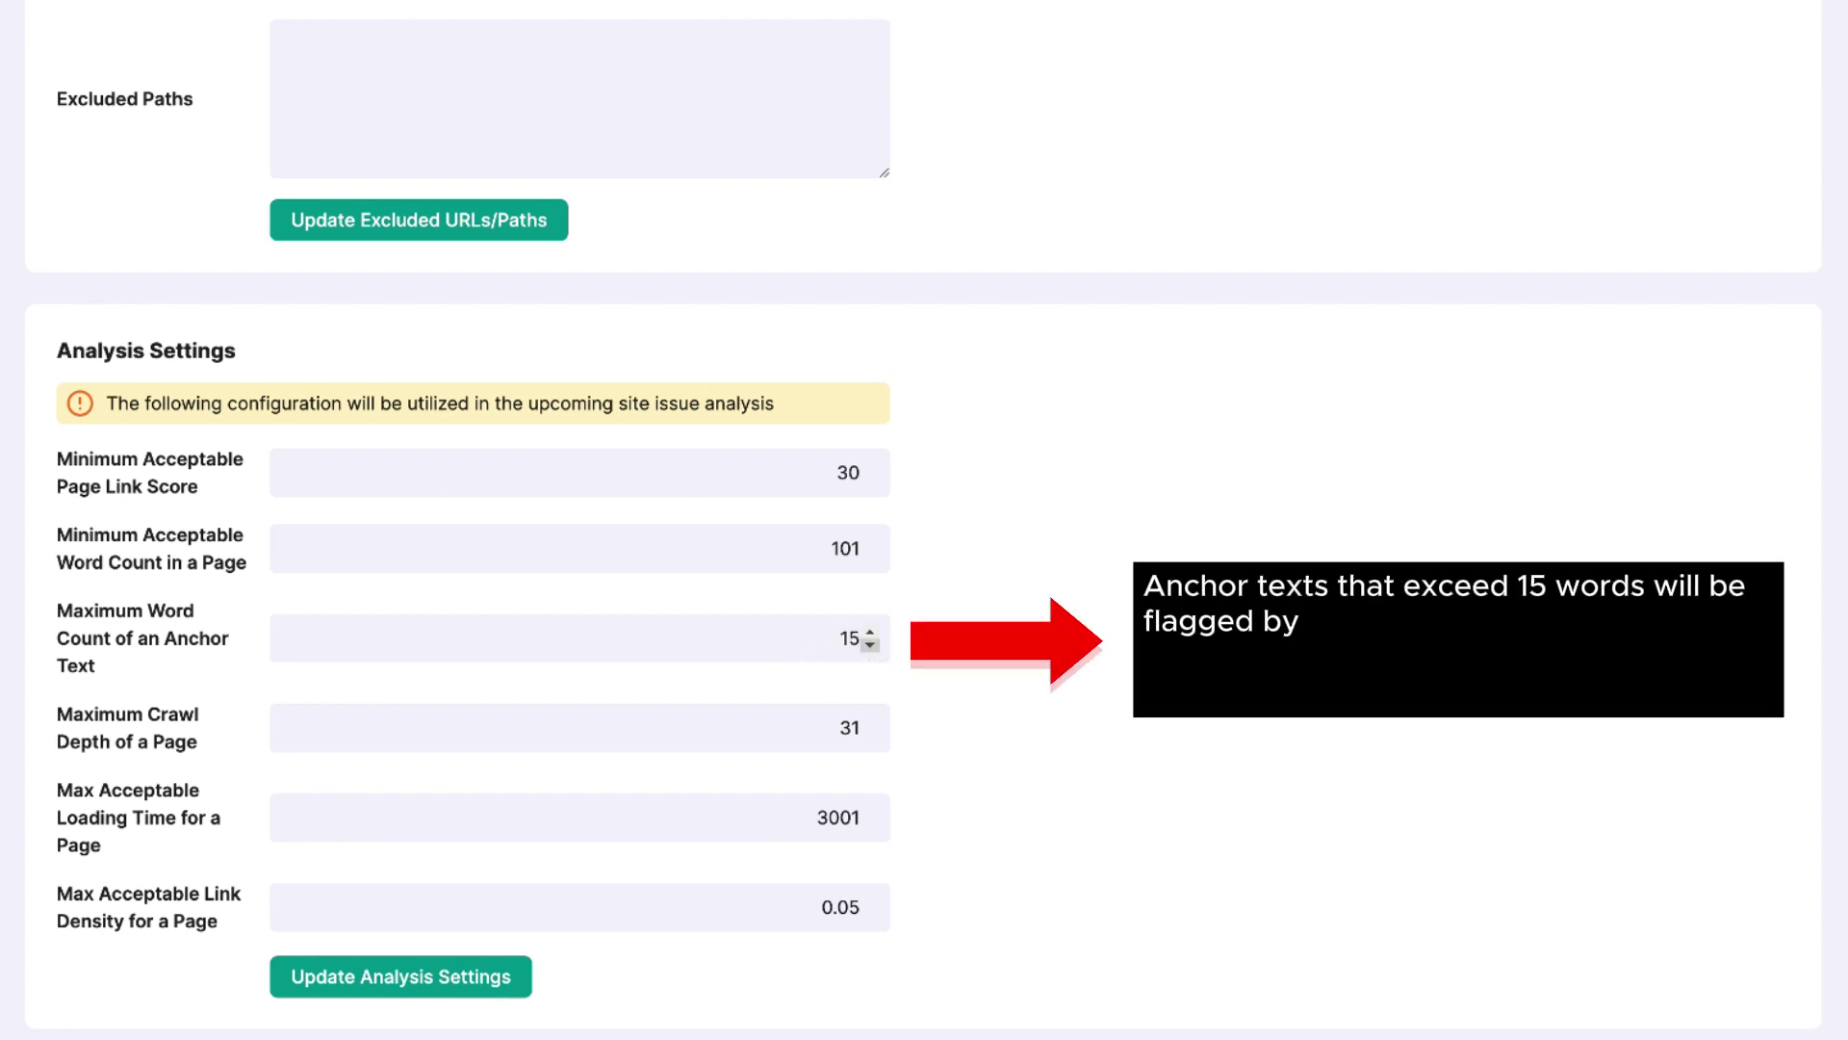
click(1001, 733)
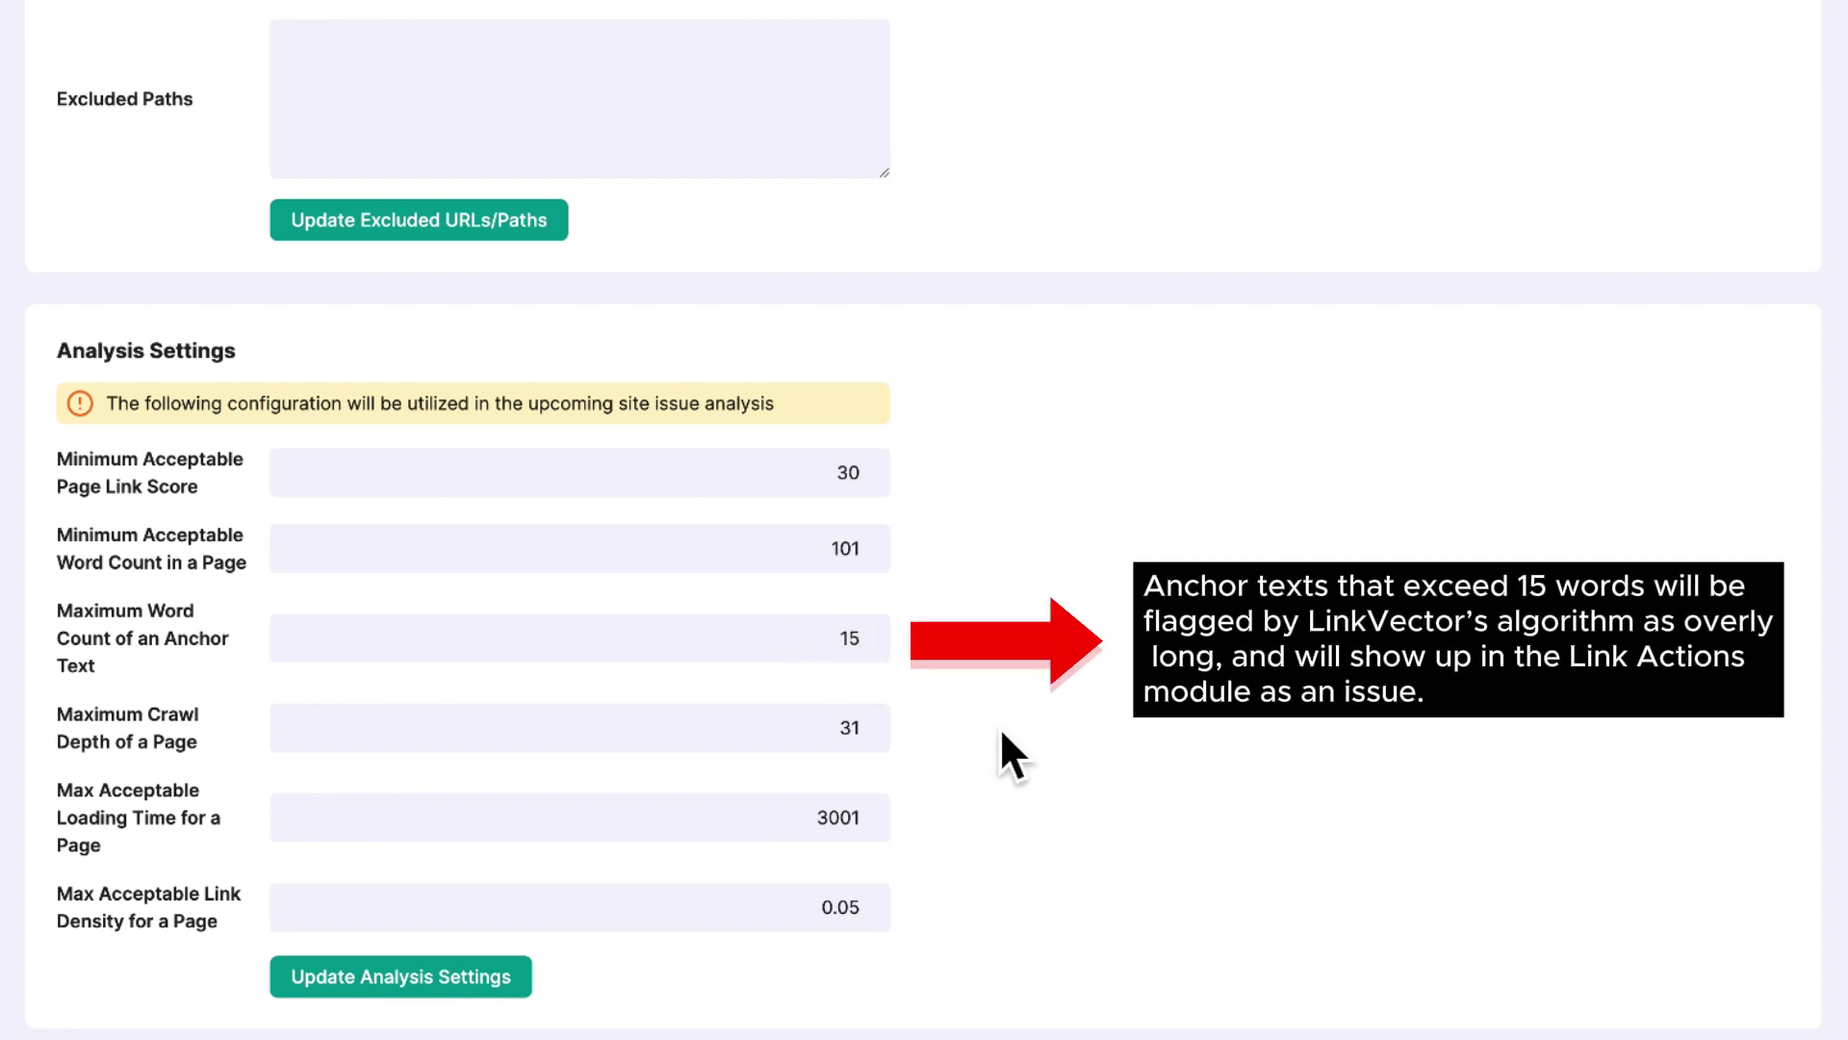